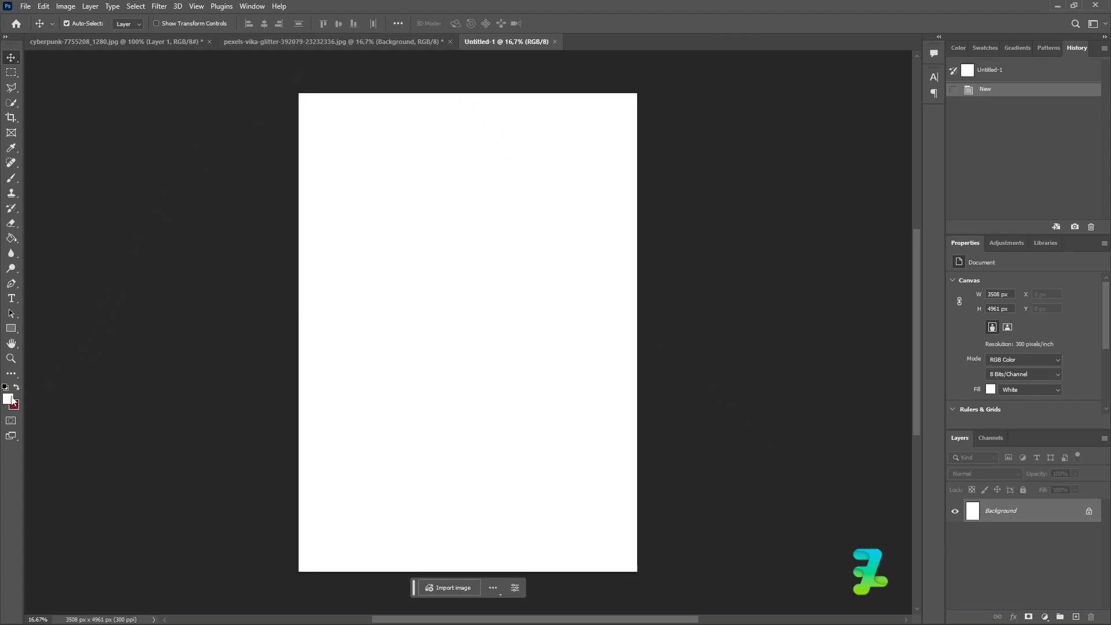
- Fill the blank canvas with black, #000000, using the Paint Bucket
{"action": "left_click", "coordinate": [8, 398]}
{"action": "type", "text": "000000"}
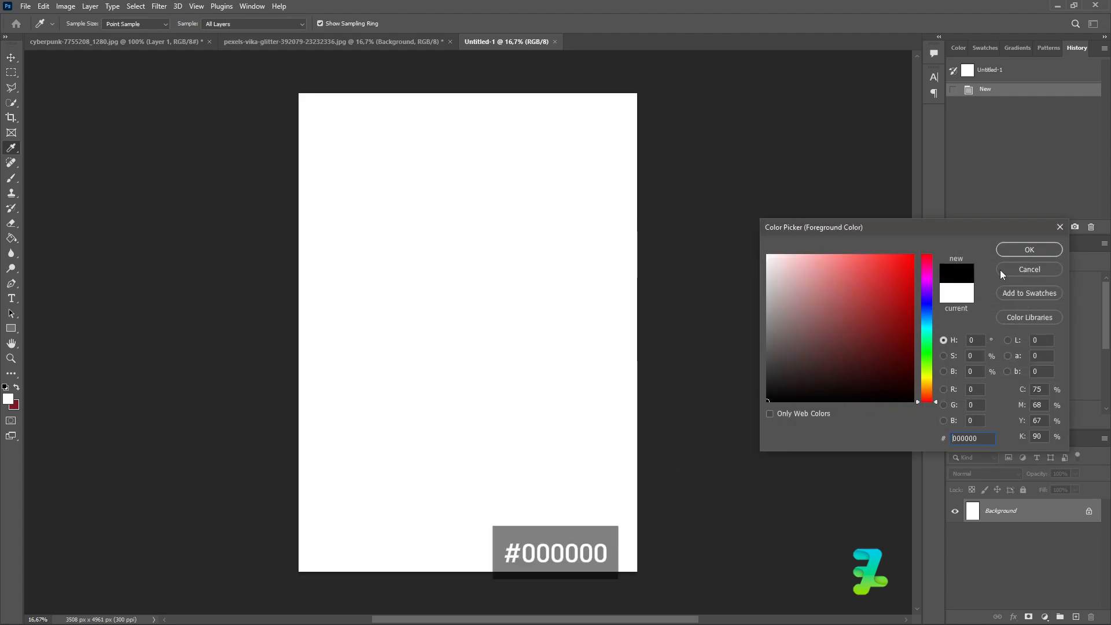
{"action": "left_click", "coordinate": [1029, 250]}
{"action": "left_click", "coordinate": [11, 238]}
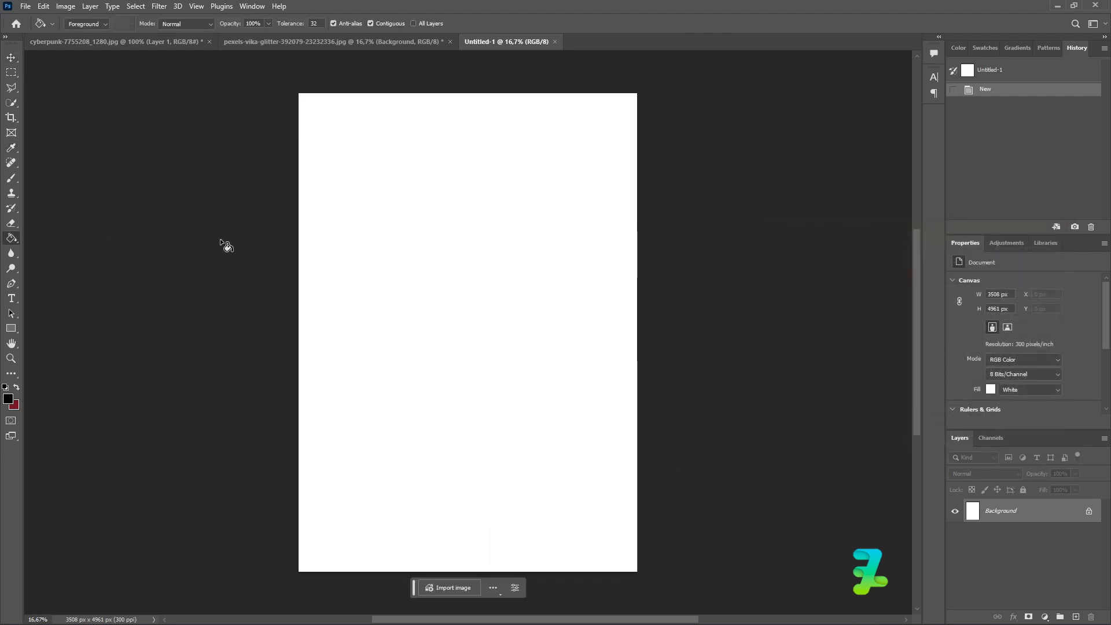
{"action": "left_click", "coordinate": [422, 279]}
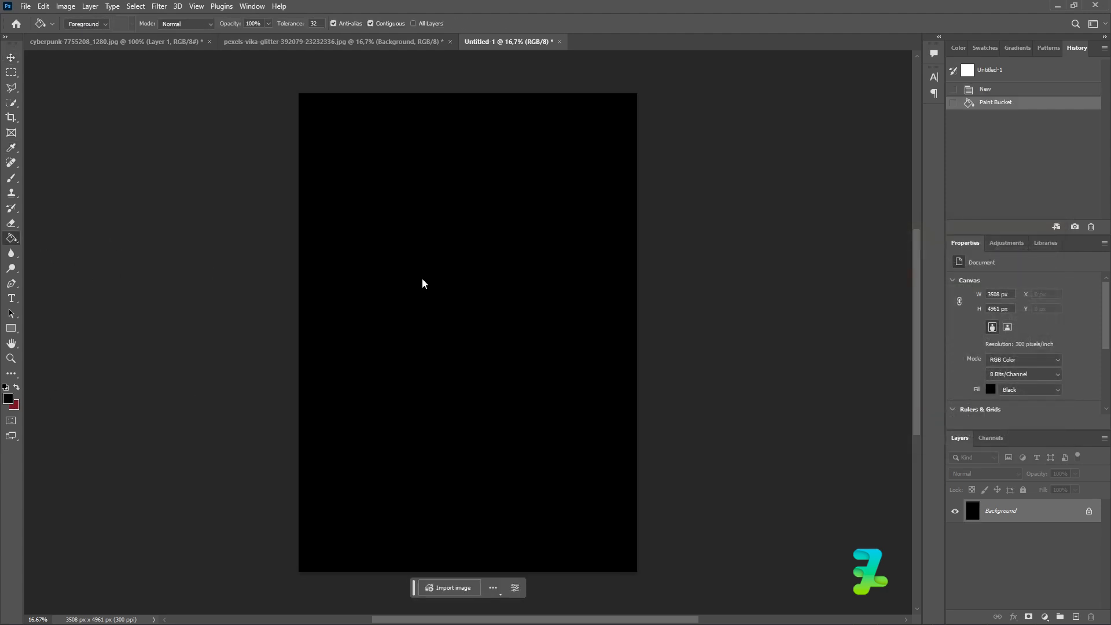
- Set the foreground color to white, #ffffff
{"action": "left_click", "coordinate": [8, 399]}
{"action": "type", "text": "ffffff"}
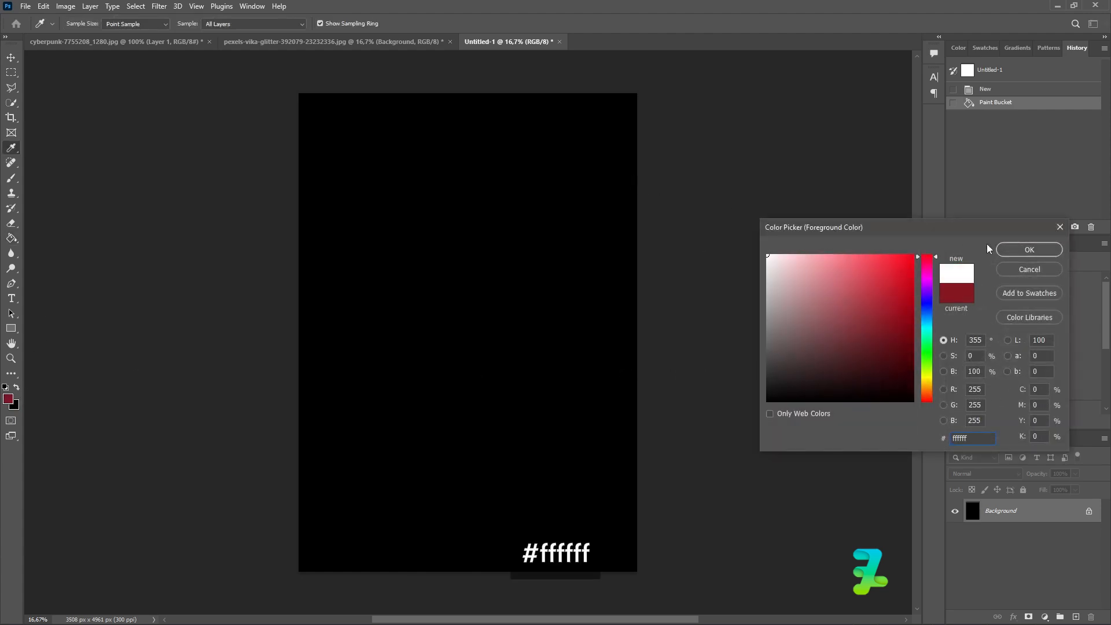
{"action": "left_click", "coordinate": [1006, 249]}
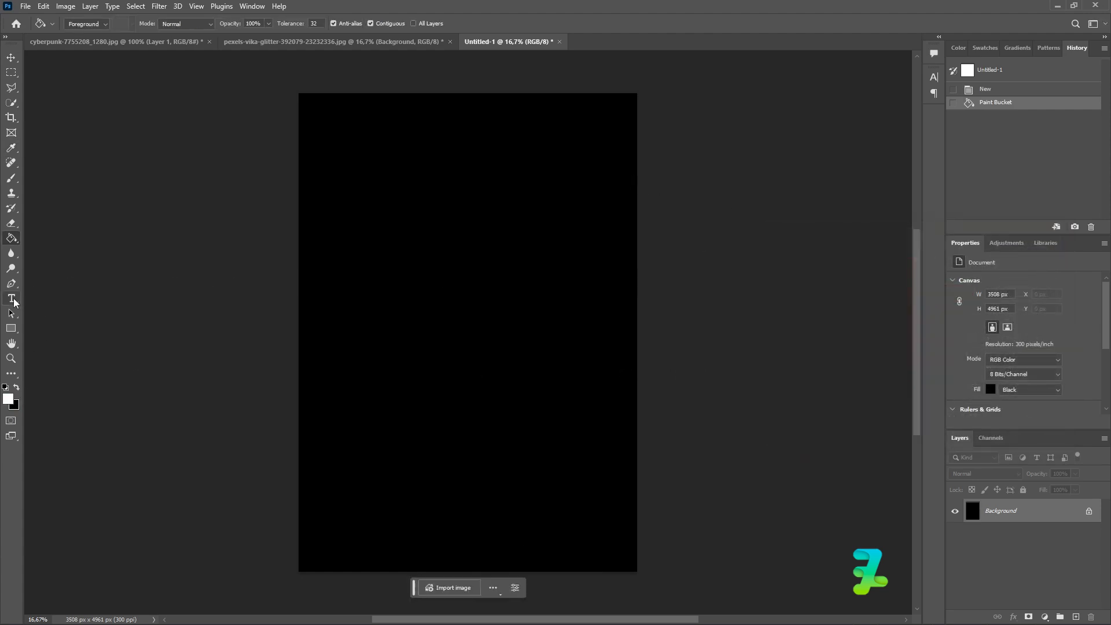
- Activate the Type tool and choose the No Continue font
{"action": "left_click", "coordinate": [14, 300]}
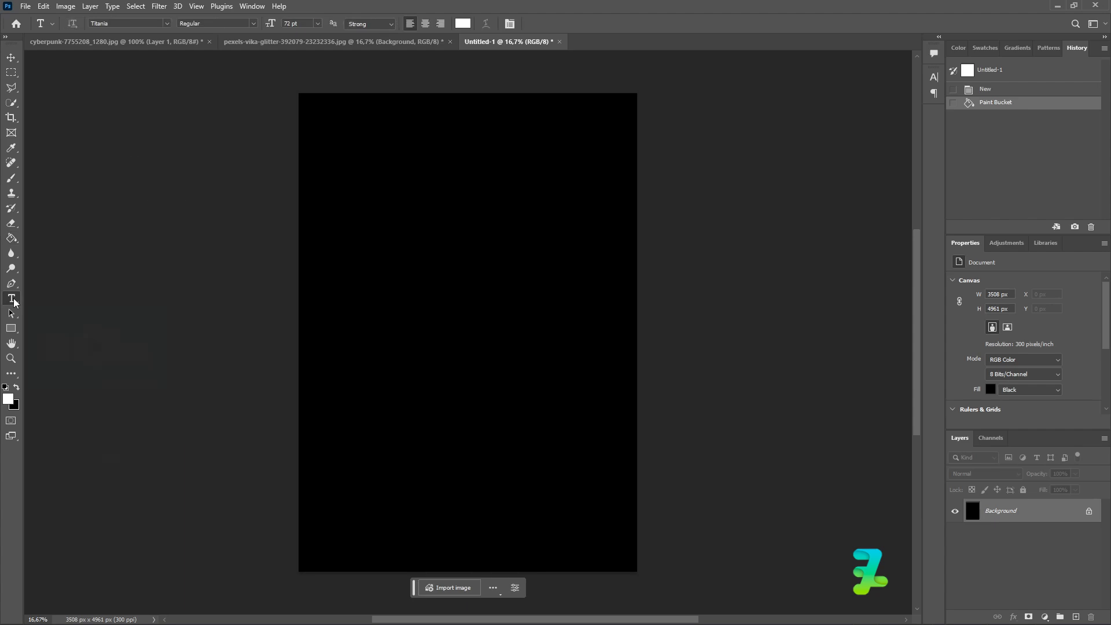
{"action": "left_click", "coordinate": [165, 24]}
{"action": "left_click_drag", "start_coordinate": [312, 106], "coordinate": [323, 402]}
{"action": "left_click_drag", "start_coordinate": [316, 354], "coordinate": [312, 333]}
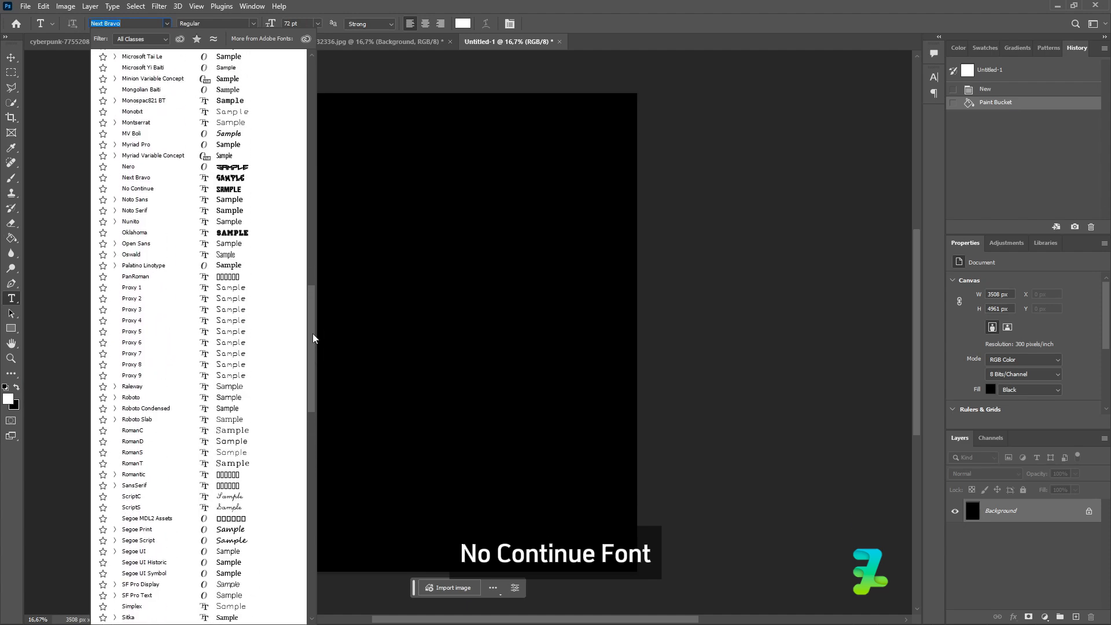
{"action": "left_click", "coordinate": [143, 189]}
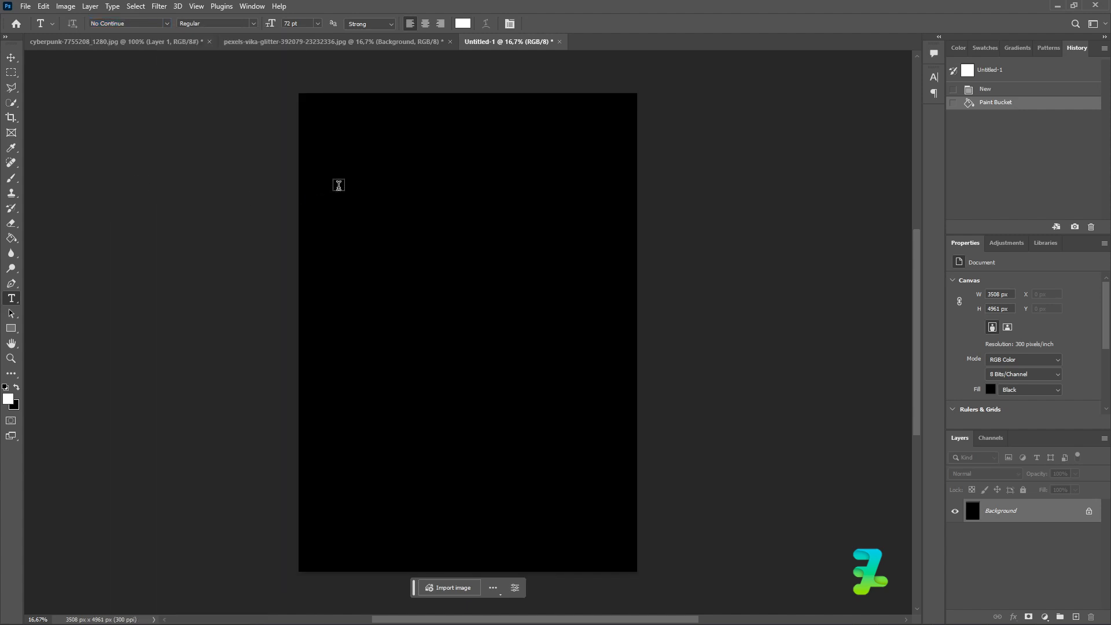
- Add a text line reading MIRAGE in capitals near the top of the black canvas
{"action": "left_click", "coordinate": [395, 169]}
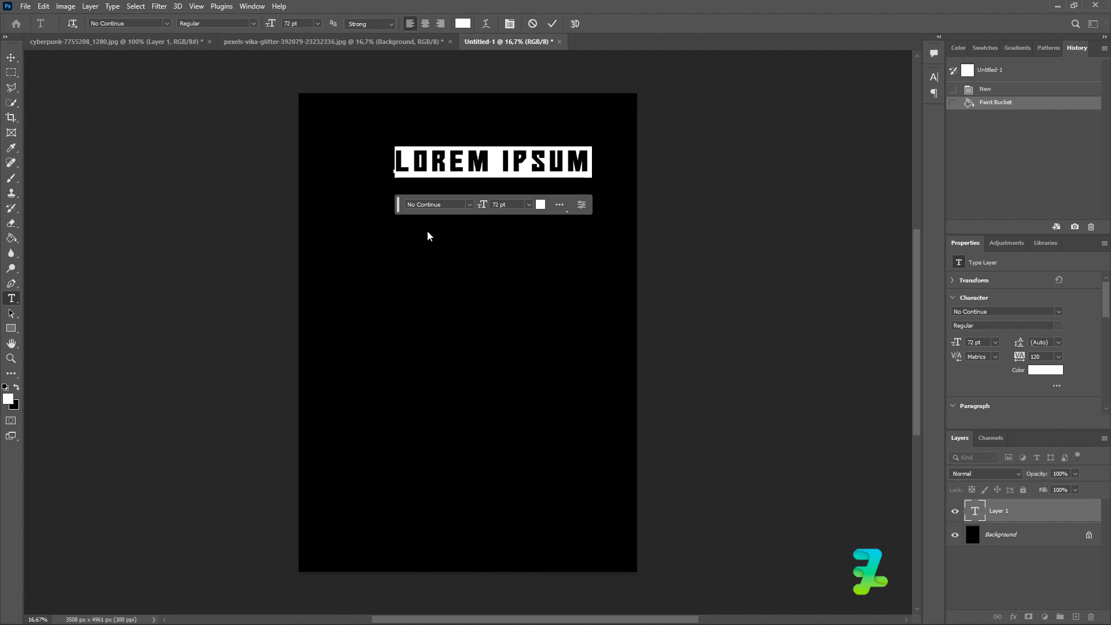
{"action": "key", "text": "Caps_Lock"}
{"action": "type", "text": "MIARA"}
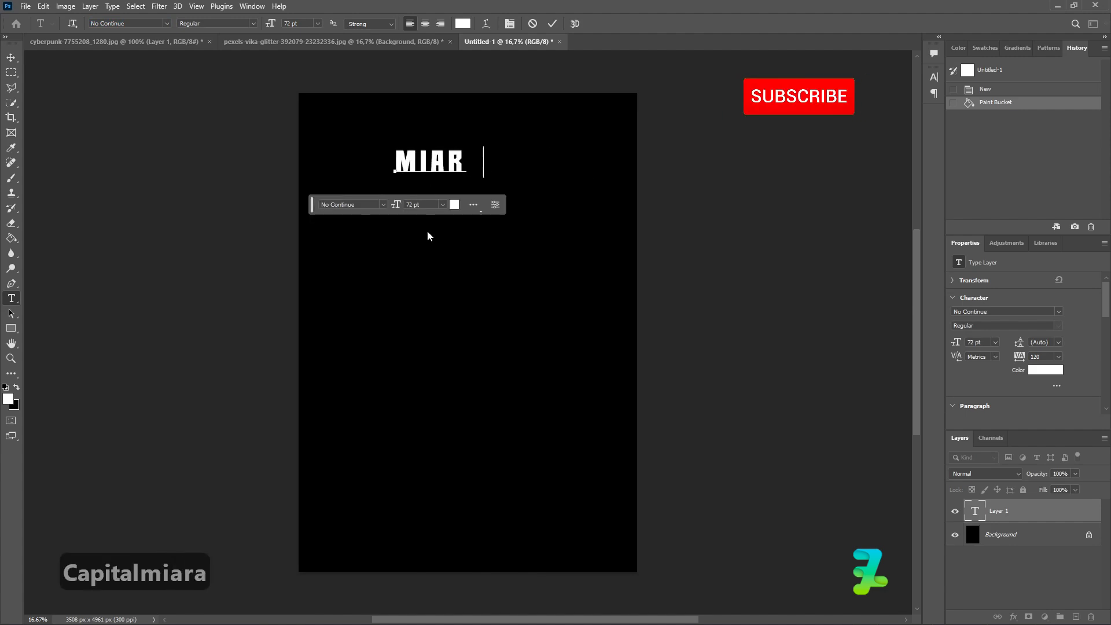
{"action": "key", "text": "BackSpace"}
{"action": "key", "text": "BackSpace"}
{"action": "key", "text": "BackSpace"}
{"action": "type", "text": "RAGE"}
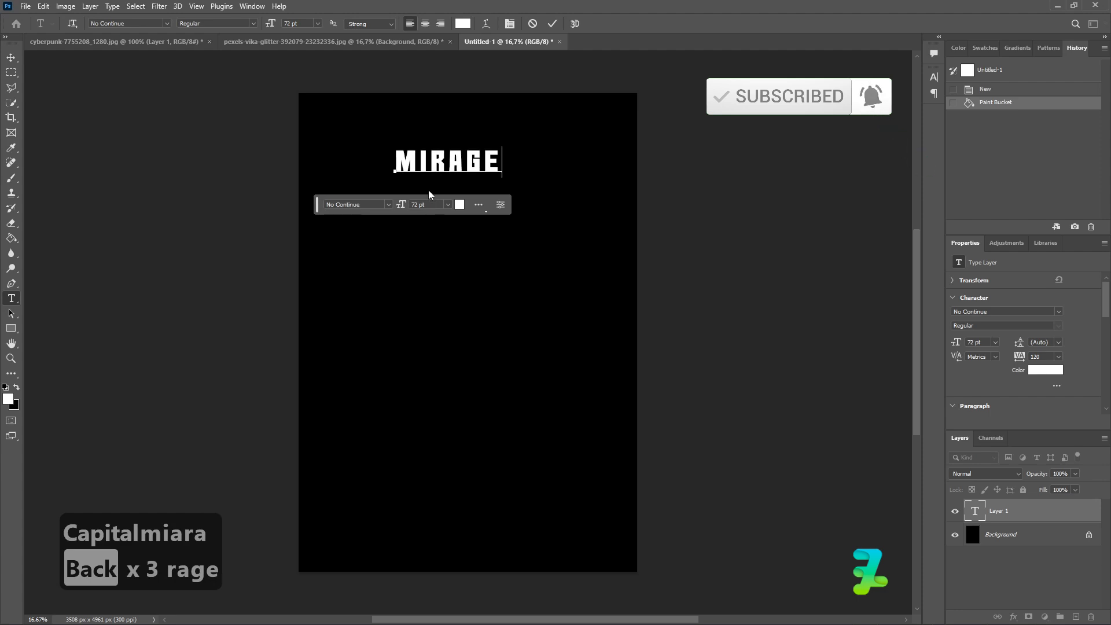
- Set the MIRAGE text size to 150 pt and move it horizontally toward the canvas center
{"action": "key", "text": "ctrl+a"}
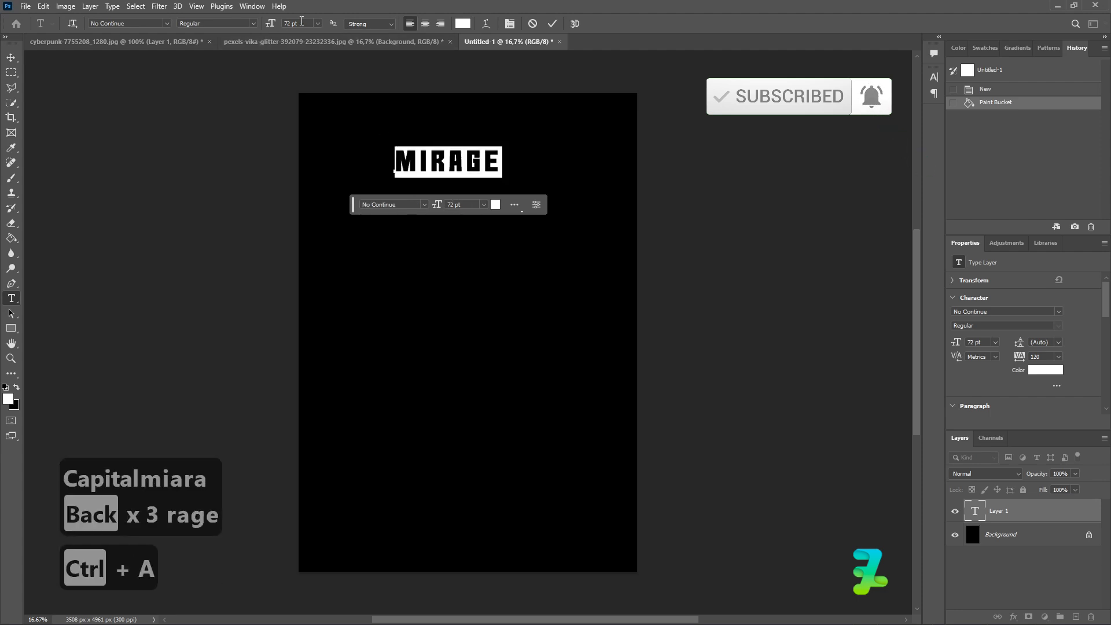
{"action": "left_click", "coordinate": [317, 23]}
{"action": "left_click", "coordinate": [314, 178]}
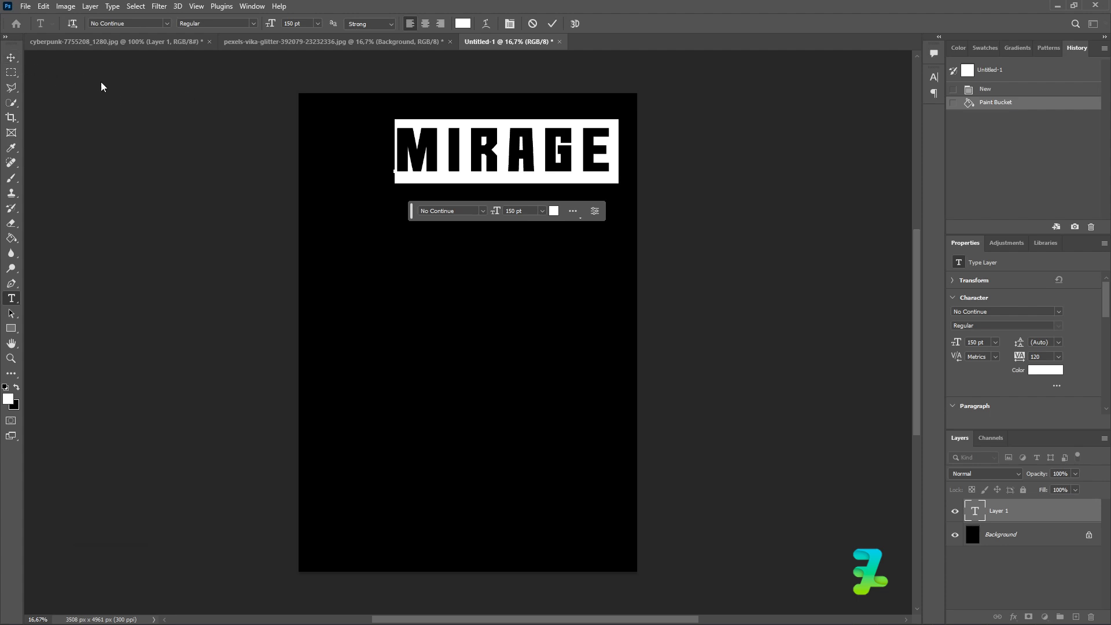
{"action": "left_click", "coordinate": [13, 59]}
{"action": "left_click_drag", "start_coordinate": [477, 151], "coordinate": [445, 149]}
- Repeat the word MIRAGE on new lines in the same text layer until it fills six lines
{"action": "double_click", "coordinate": [451, 153]}
{"action": "key", "text": "ctrl+c"}
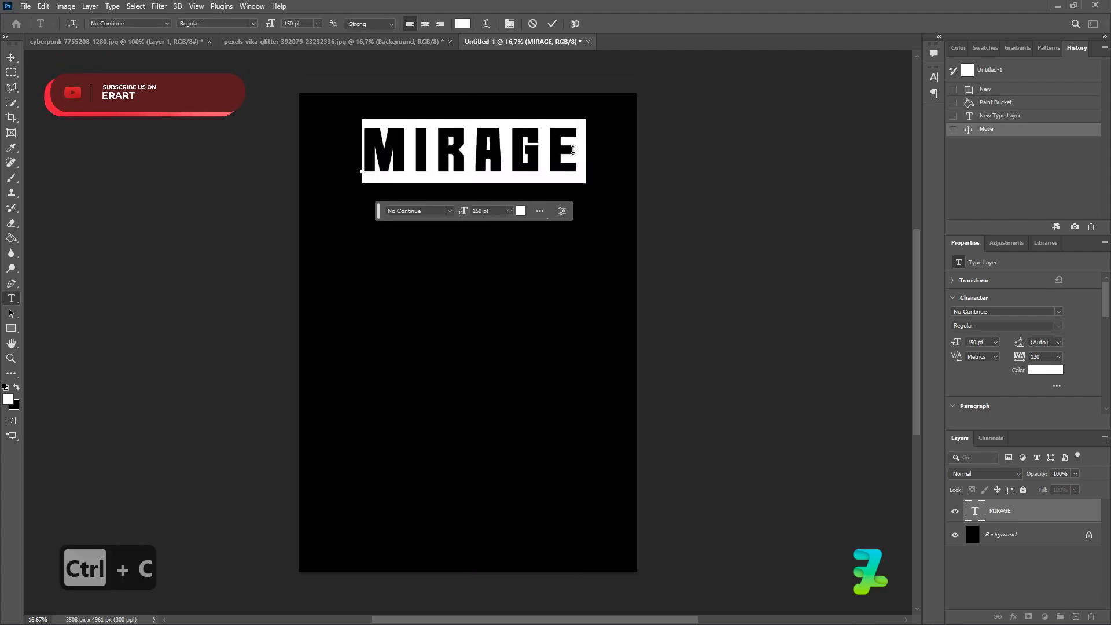
{"action": "left_click", "coordinate": [575, 151]}
{"action": "key", "text": "shift+Return"}
{"action": "key", "text": "ctrl+v"}
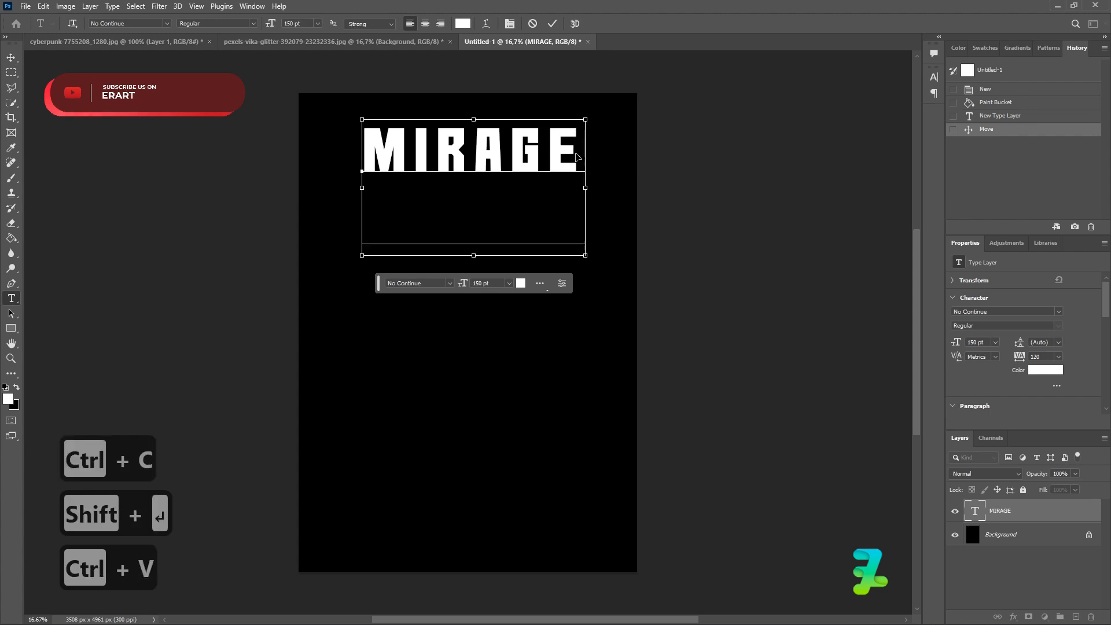
{"action": "key", "text": "shift+Return"}
{"action": "key", "text": "ctrl+v"}
{"action": "key", "text": "shift+Return"}
{"action": "key", "text": "ctrl+v"}
{"action": "key", "text": "shift+Return"}
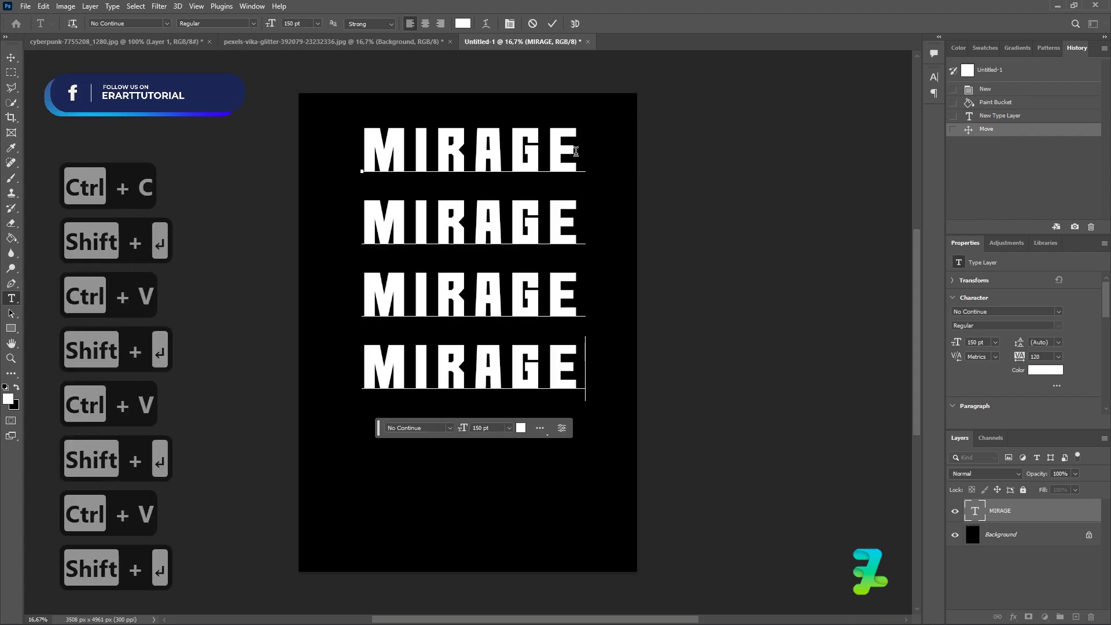
{"action": "key", "text": "ctrl+v"}
{"action": "key", "text": "shift+Return"}
{"action": "key", "text": "ctrl+v"}
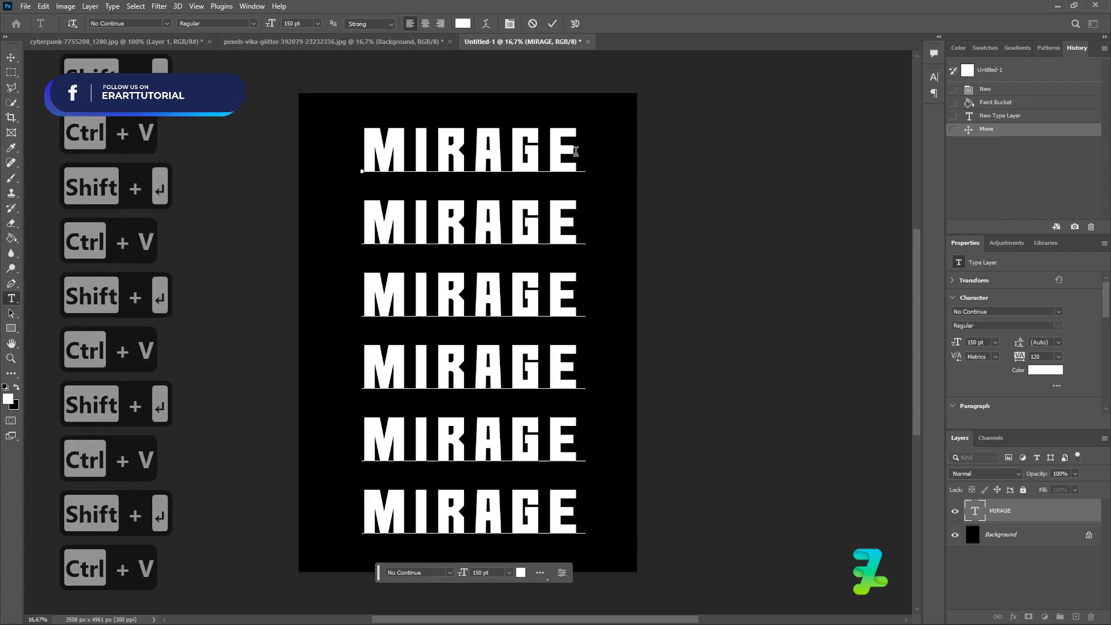
- Set the tracking of all MIRAGE lines to 20 and their leading to 130 pt
{"action": "key", "text": "ctrl+a"}
{"action": "left_click", "coordinate": [509, 24]}
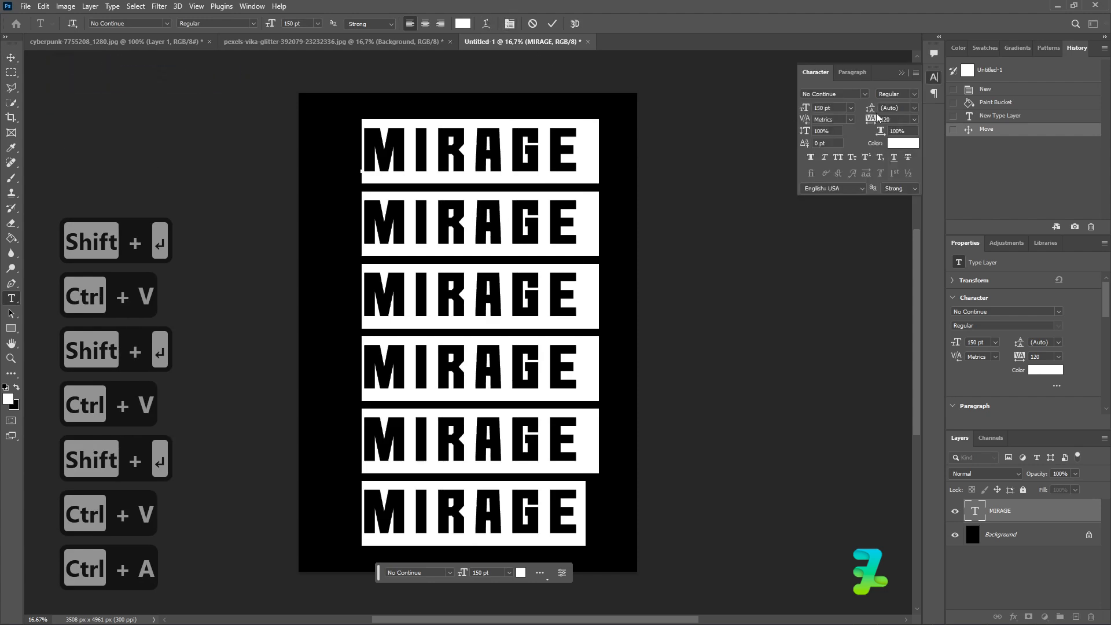
{"action": "left_click_drag", "start_coordinate": [871, 119], "coordinate": [866, 119]}
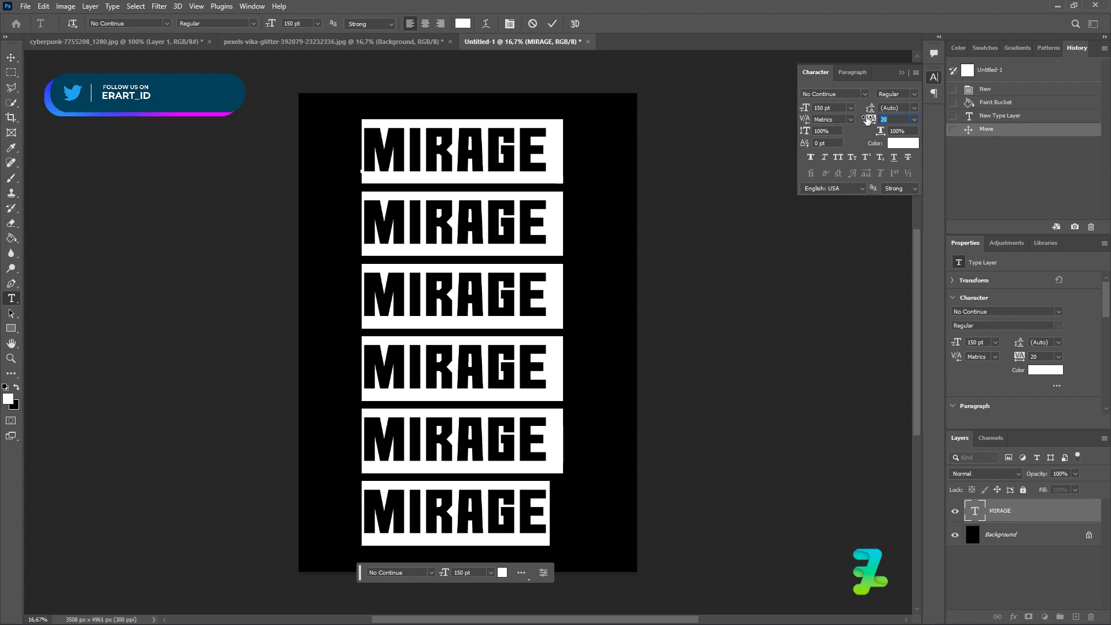
{"action": "left_click_drag", "start_coordinate": [871, 108], "coordinate": [840, 114]}
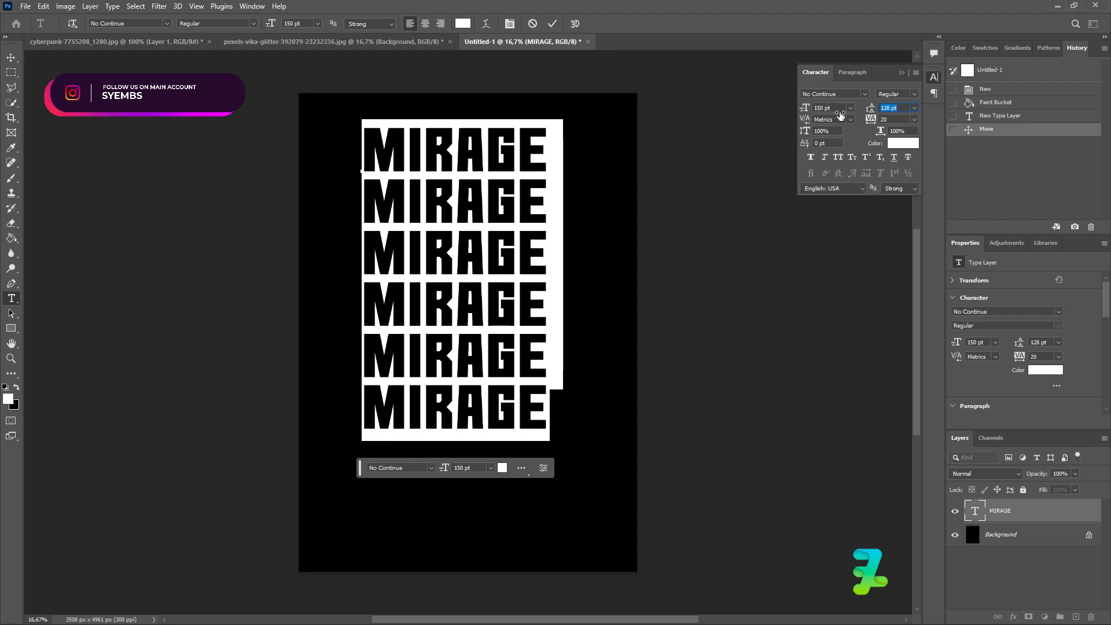
{"action": "left_click_drag", "start_coordinate": [840, 114], "coordinate": [841, 114]}
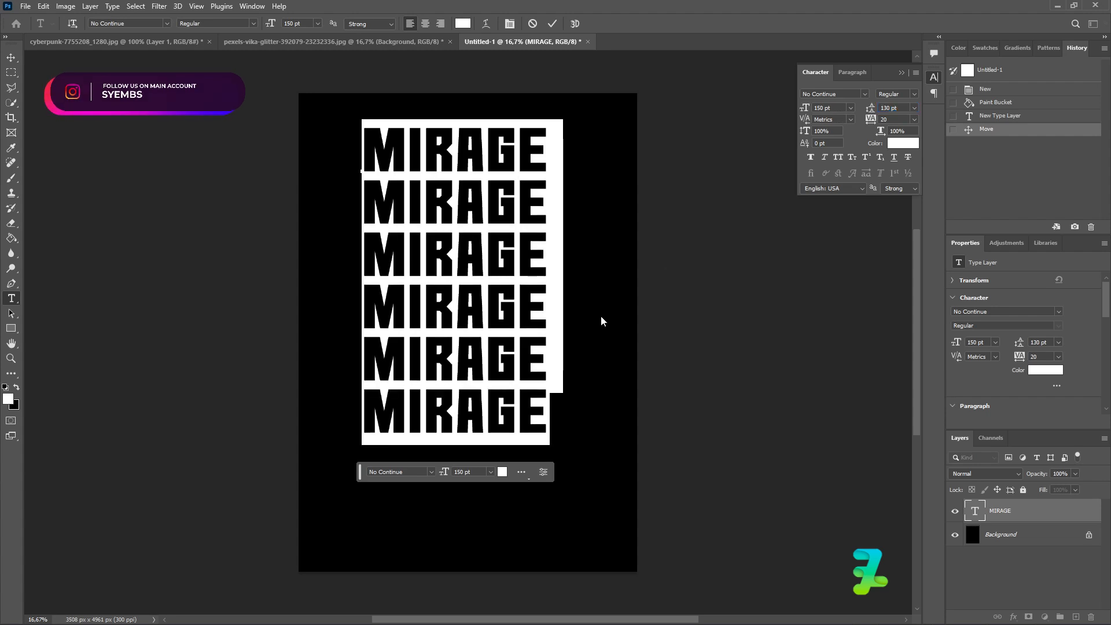
- Add a seventh MIRAGE line below the others and move the text block to the horizontal center of the canvas
{"action": "left_click", "coordinate": [398, 411]}
{"action": "double_click", "coordinate": [397, 411]}
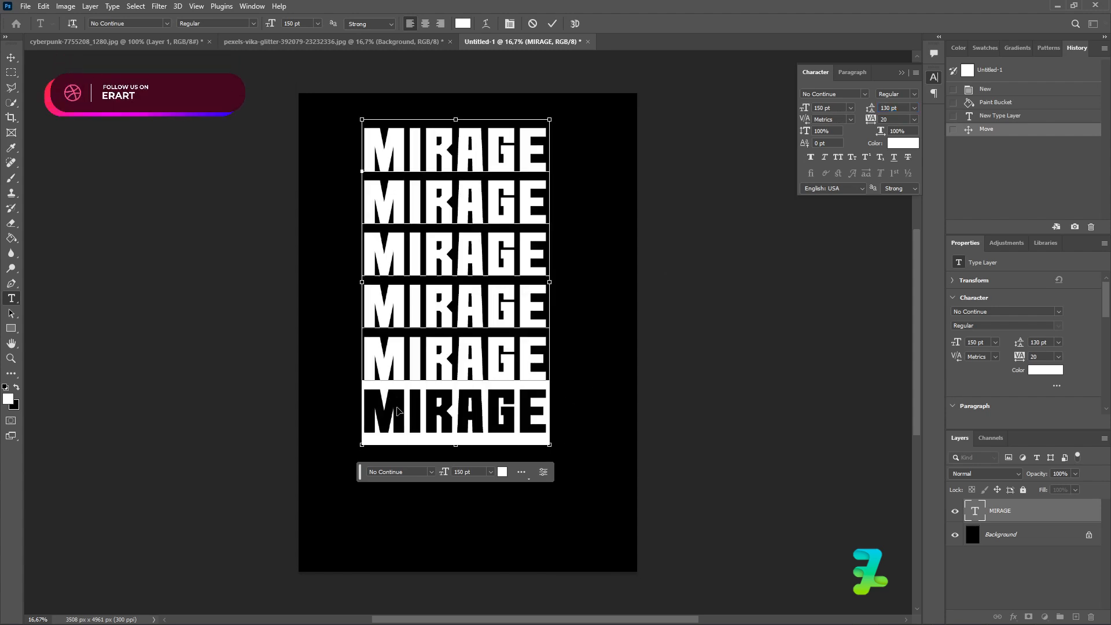
{"action": "key", "text": "ctrl+c"}
{"action": "left_click", "coordinate": [545, 413]}
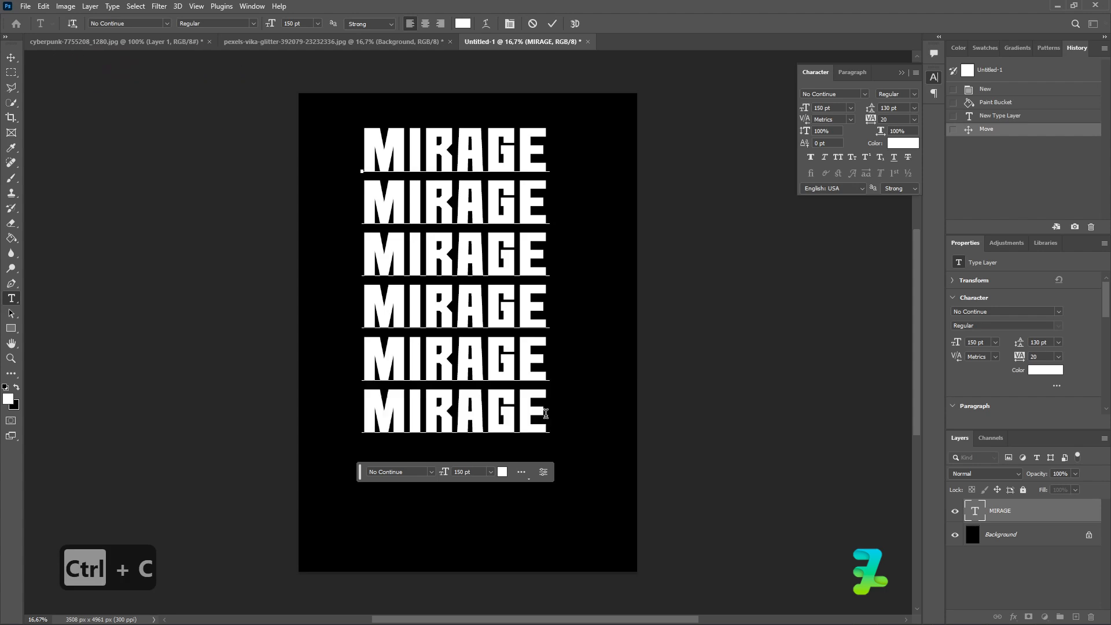
{"action": "key", "text": "shift+Return"}
{"action": "key", "text": "ctrl+v"}
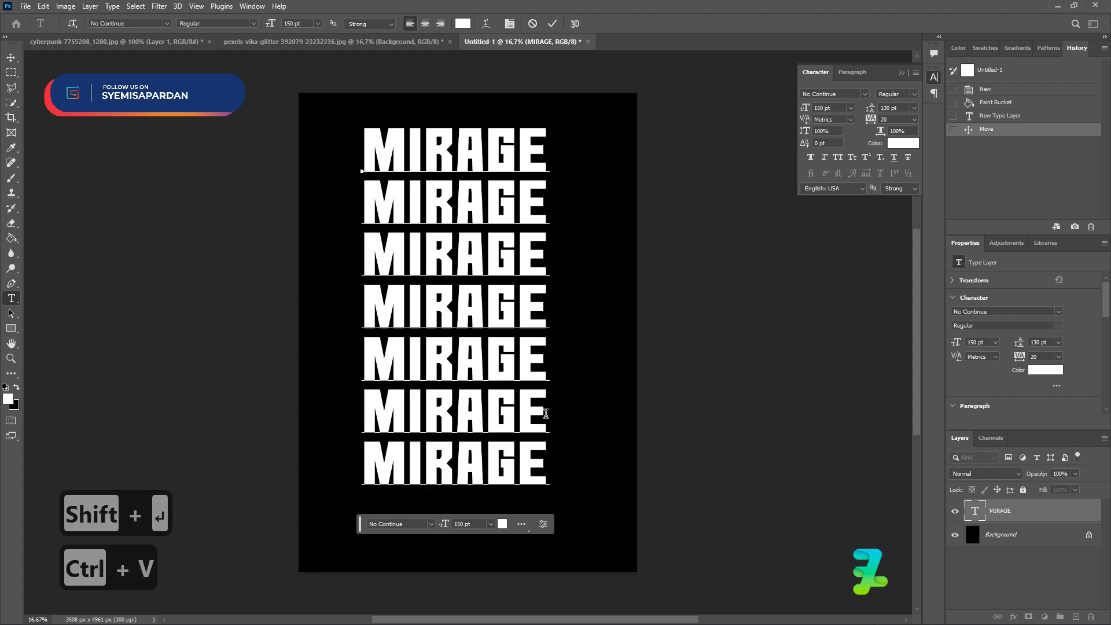
{"action": "left_click", "coordinate": [14, 58]}
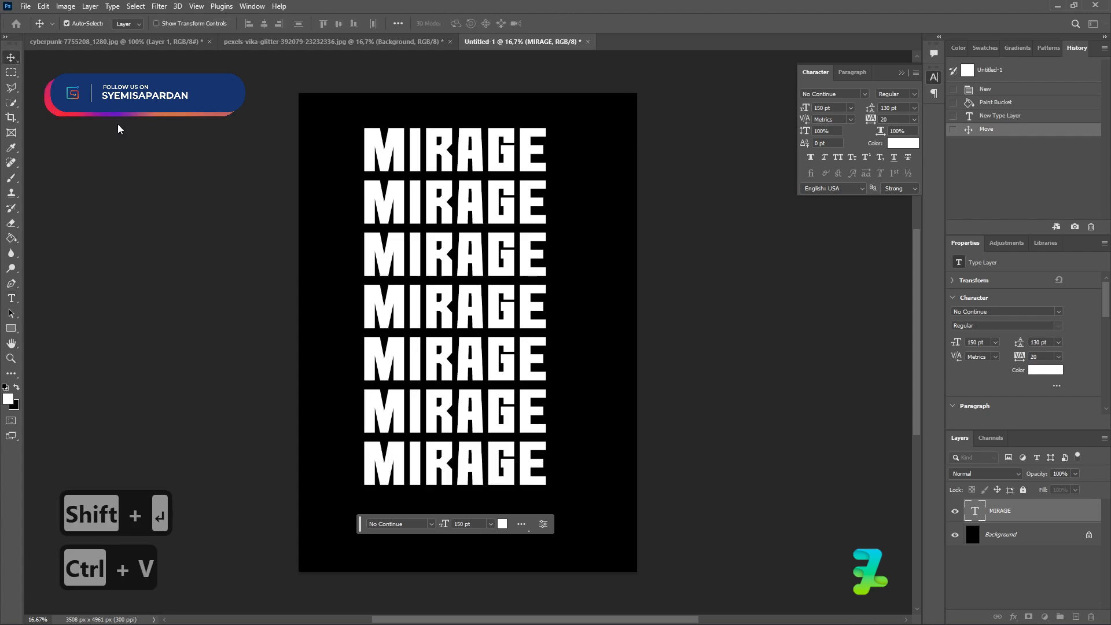
{"action": "left_click_drag", "start_coordinate": [473, 303], "coordinate": [486, 308]}
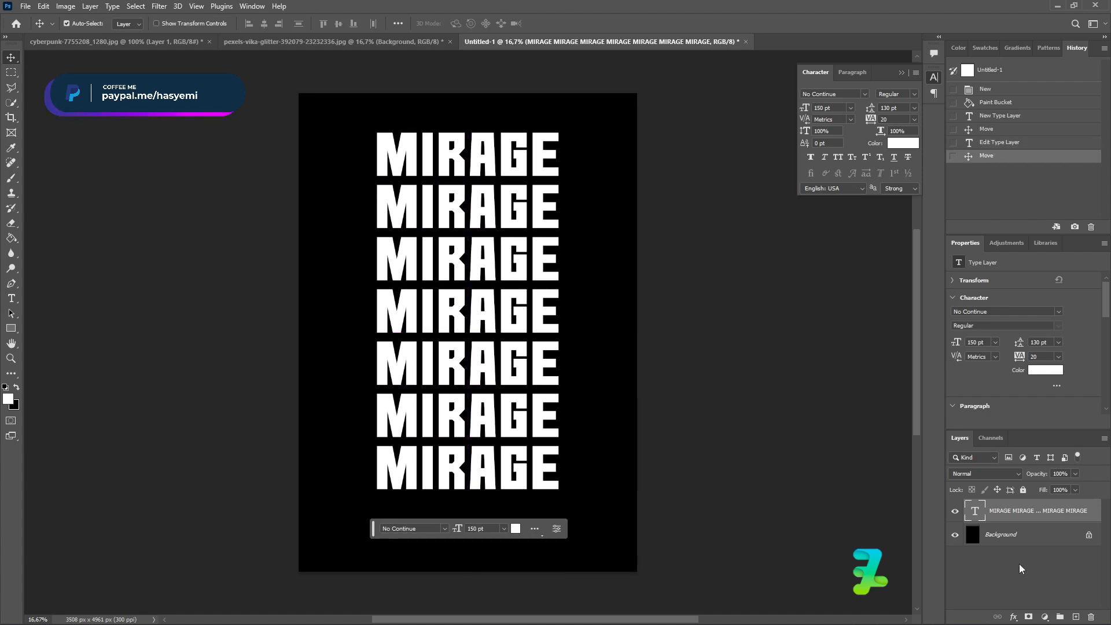
- Create a new layer above the text and set up the 01_ink_splat brush from the spray splatter pack at 174 px
{"action": "left_click", "coordinate": [1076, 616]}
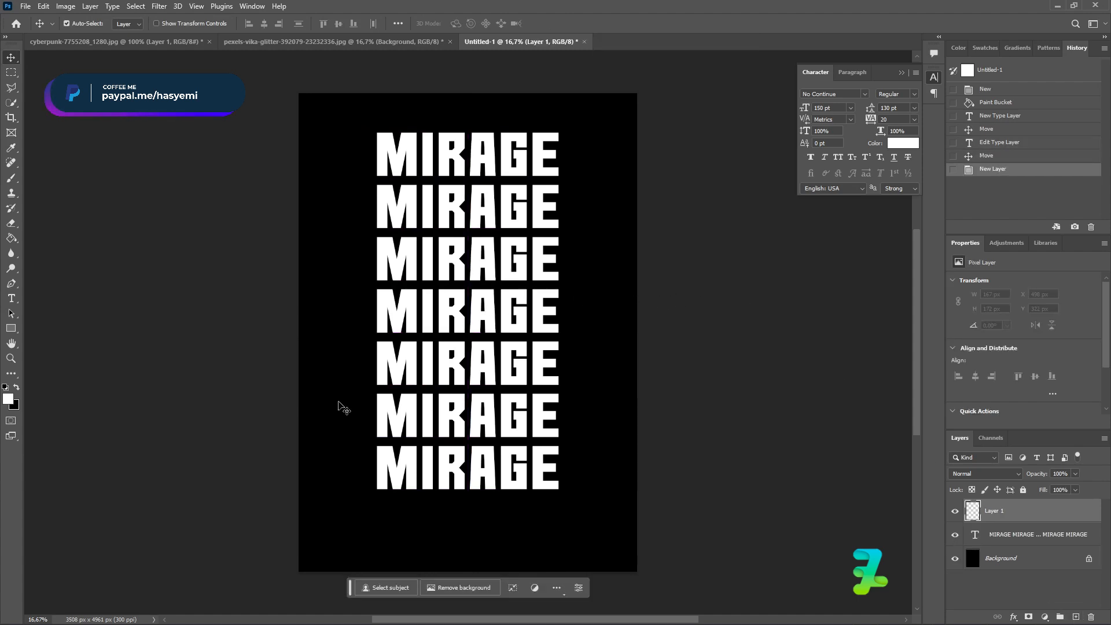
{"action": "left_click", "coordinate": [11, 178]}
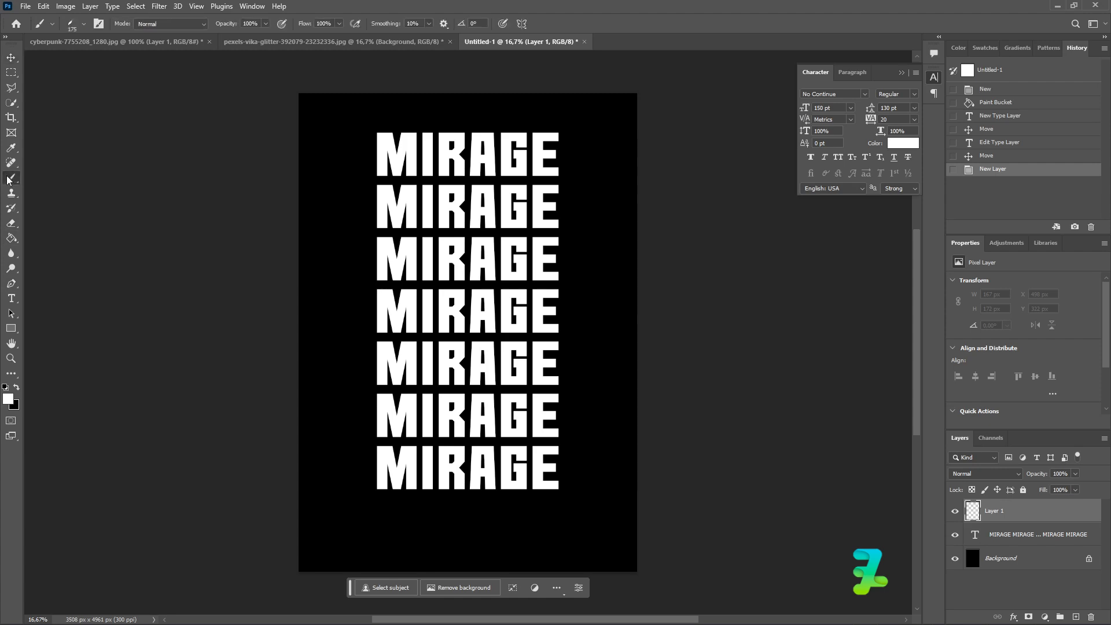
{"action": "left_click", "coordinate": [84, 24]}
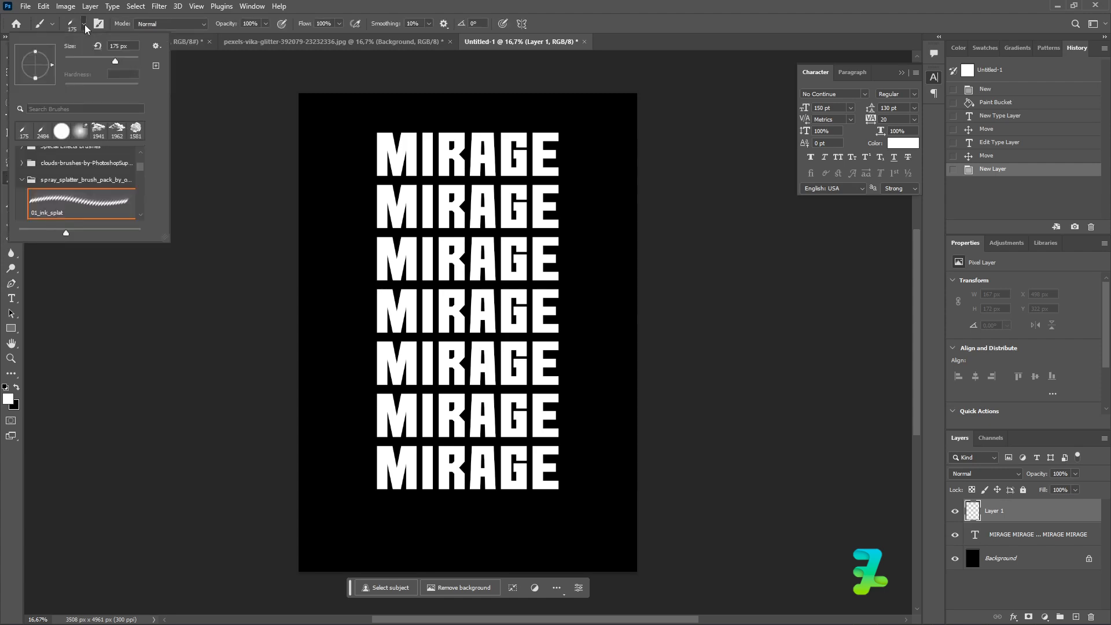
{"action": "left_click", "coordinate": [18, 179]}
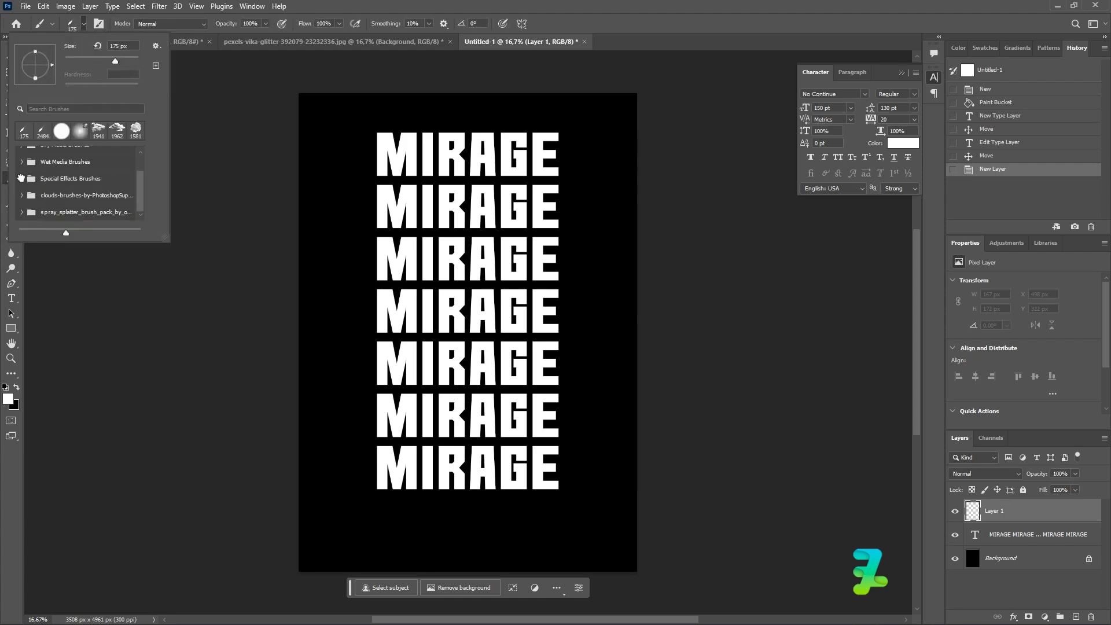
{"action": "left_click", "coordinate": [80, 213]}
{"action": "left_click", "coordinate": [78, 223]}
{"action": "mouse_move", "coordinate": [133, 61]}
{"action": "left_mouse_down"}
{"action": "mouse_move", "coordinate": [96, 63]}
{"action": "mouse_move", "coordinate": [115, 61]}
{"action": "left_mouse_up"}
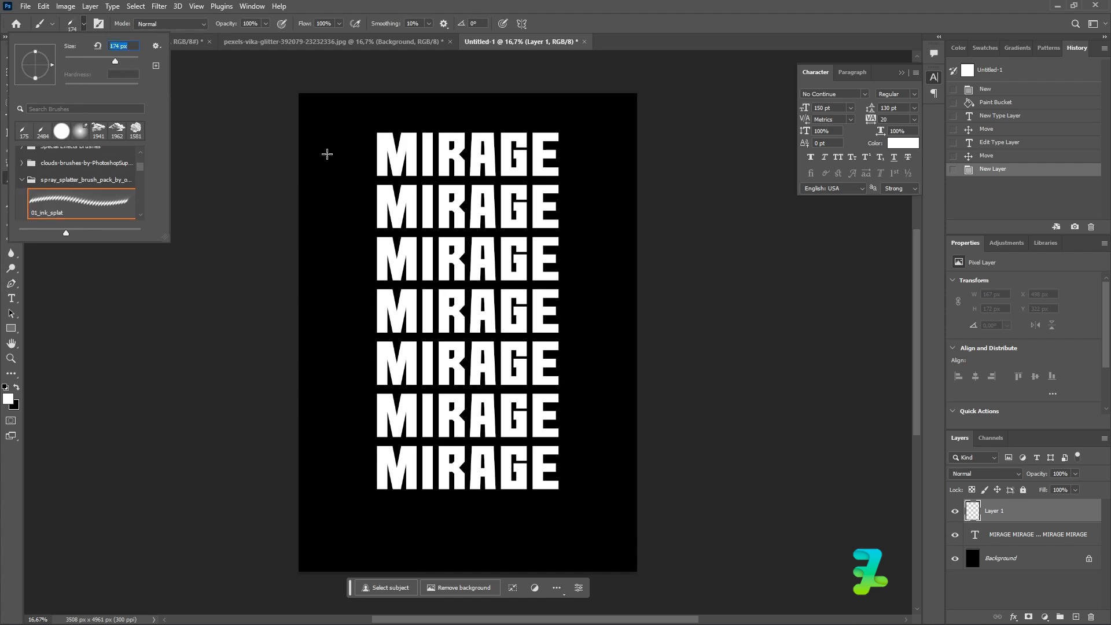
{"action": "left_click", "coordinate": [84, 26]}
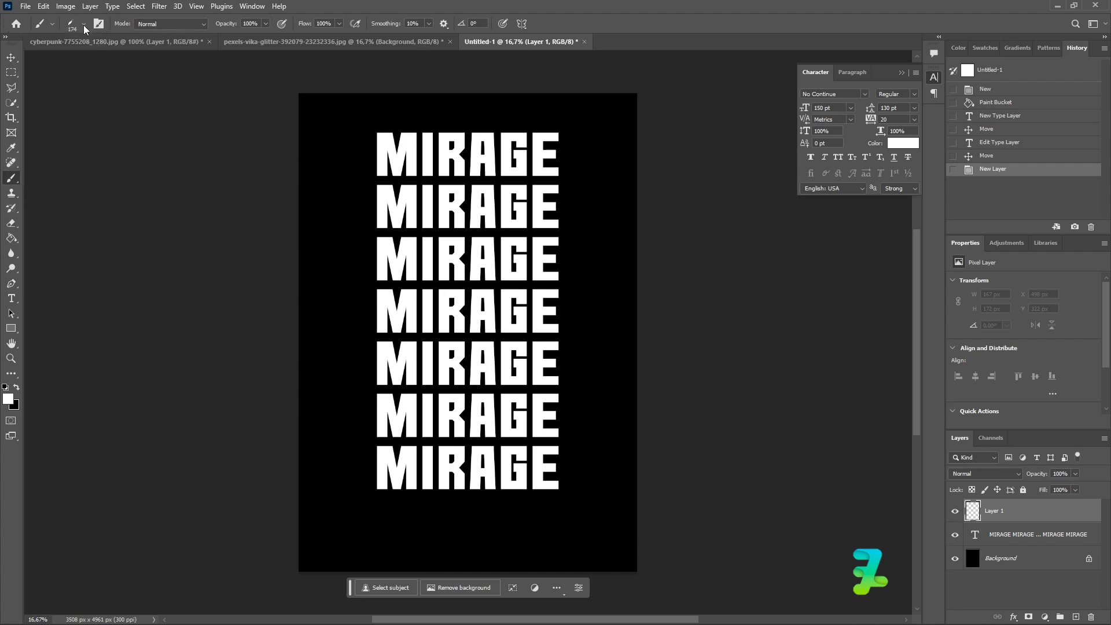
{"action": "left_click", "coordinate": [555, 235]}
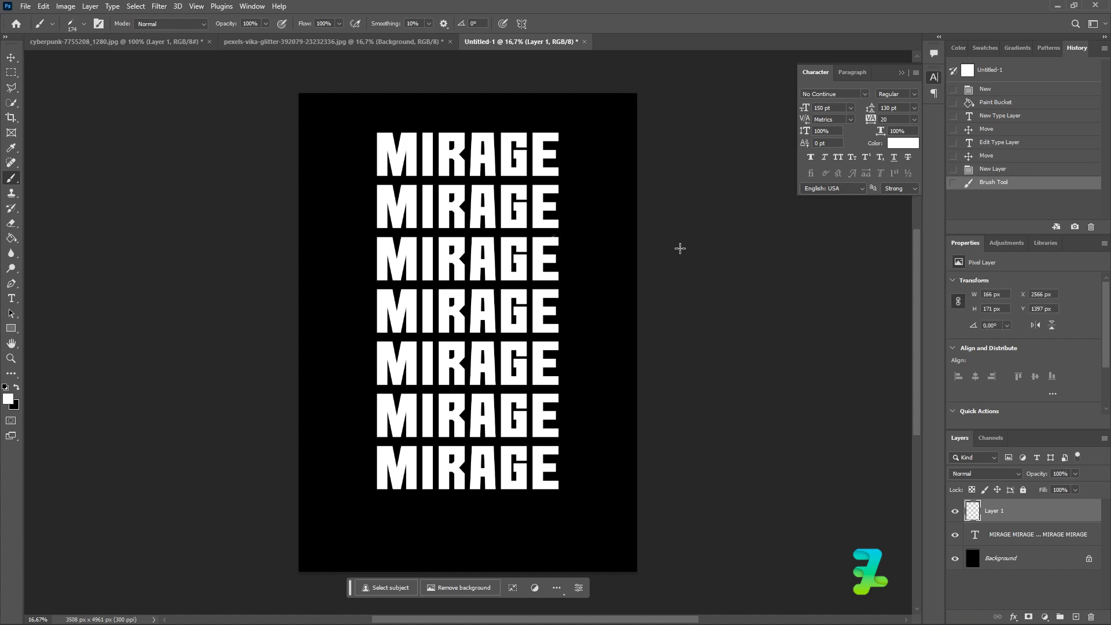
{"action": "key", "text": "ctrl+equal"}
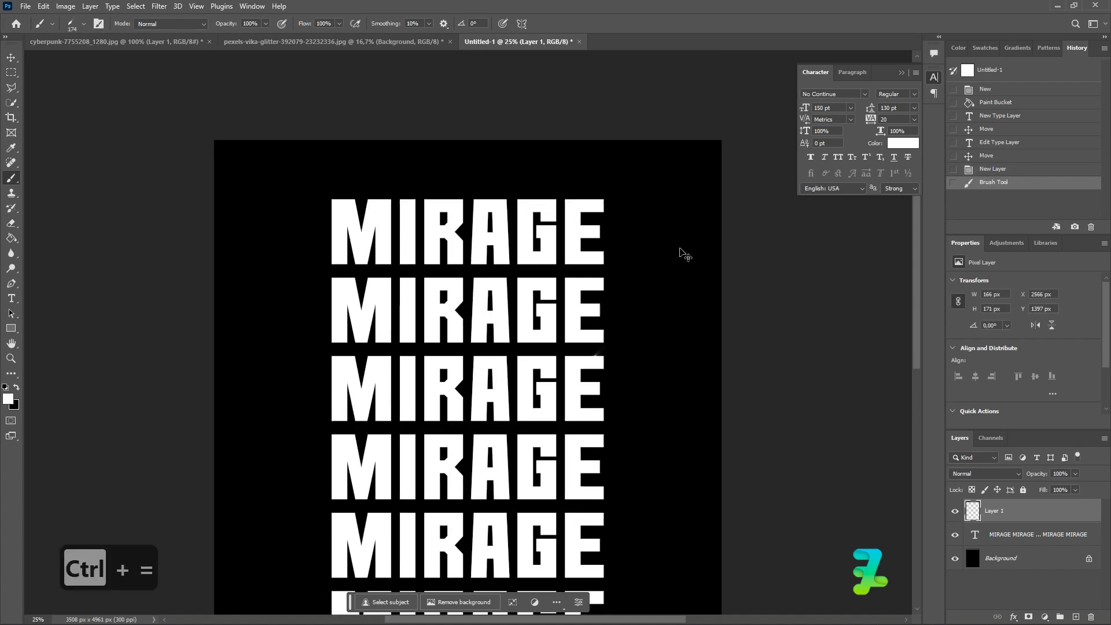
{"action": "key", "text": "ctrl+z"}
- Enlarge the splatter brush to 200 px and dab two small splats on the M of the first MIRAGE line
{"action": "key", "text": "bracketright"}
{"action": "key", "text": "bracketright"}
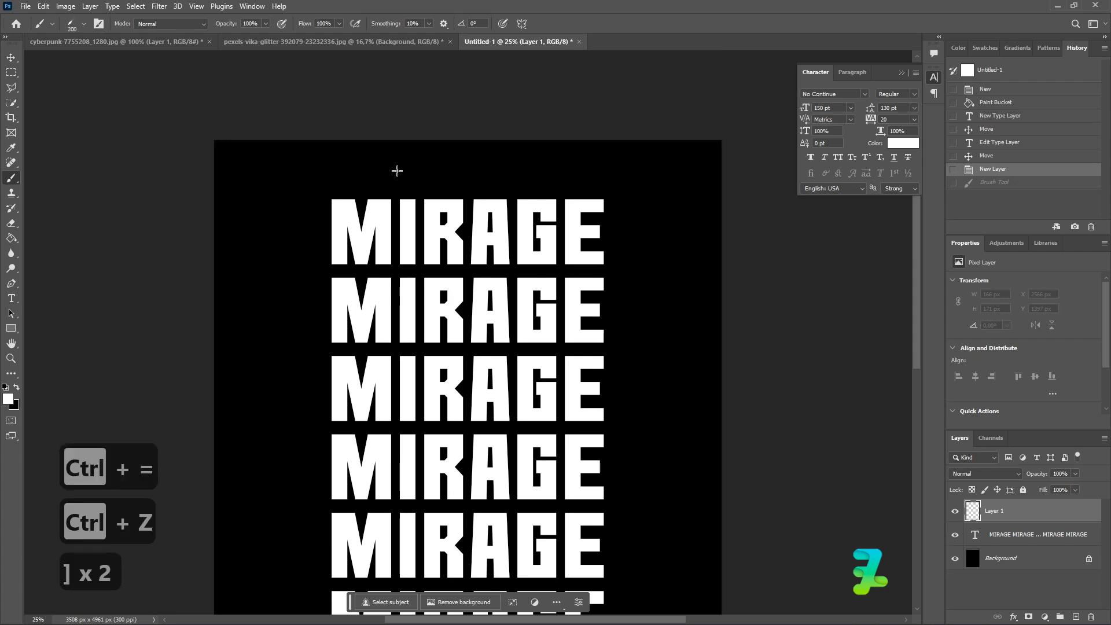
{"action": "left_click", "coordinate": [385, 203]}
{"action": "left_click_drag", "start_coordinate": [387, 204], "coordinate": [389, 188]}
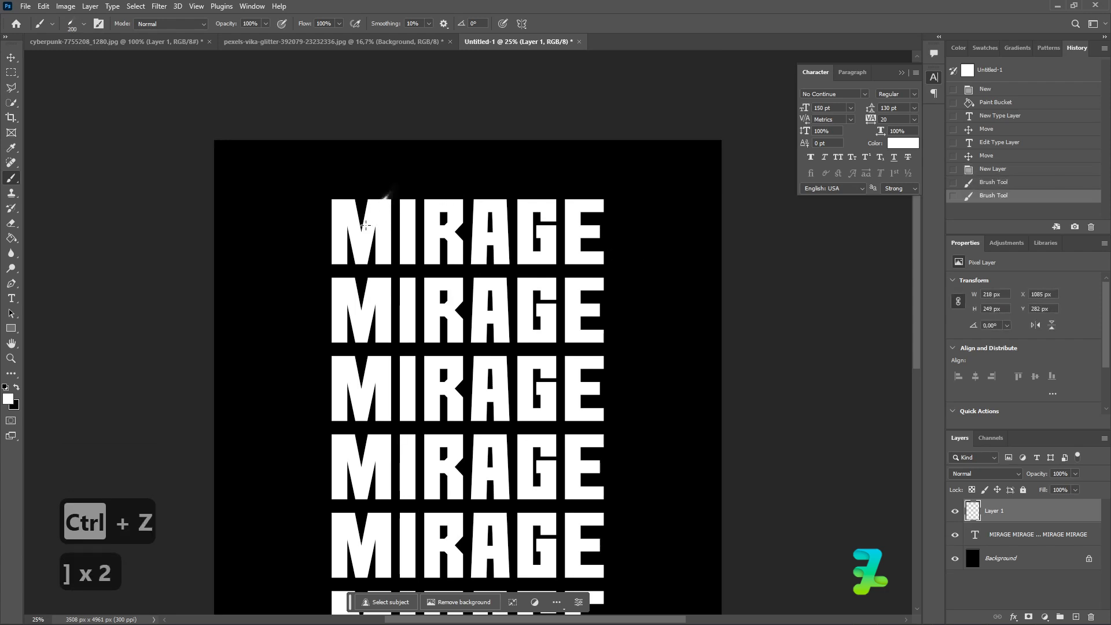
- Enlarge the splatter brush to 900 px and stamp one large splat over the M of the first line, undoing the trial stamps
{"action": "key", "text": "bracketright"}
{"action": "key", "text": "bracketright"}
{"action": "key", "text": "bracketright"}
{"action": "key", "text": "bracketright"}
{"action": "key", "text": "bracketright"}
{"action": "key", "text": "bracketright"}
{"action": "key", "text": "bracketright"}
{"action": "key", "text": "bracketright"}
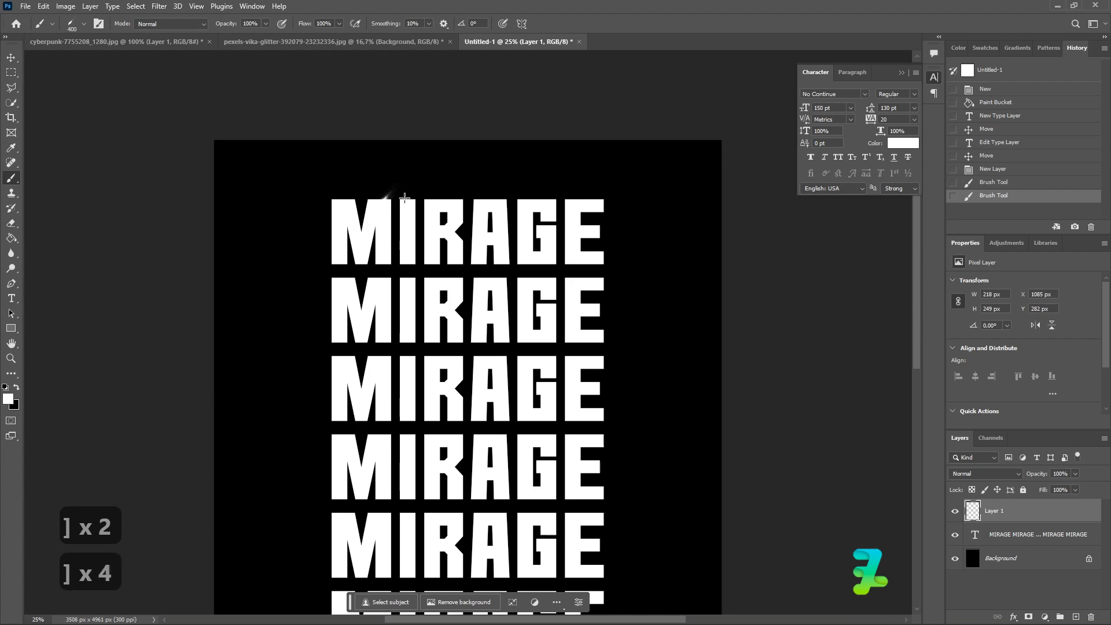
{"action": "left_click", "coordinate": [412, 199]}
{"action": "key", "text": "ctrl+z"}
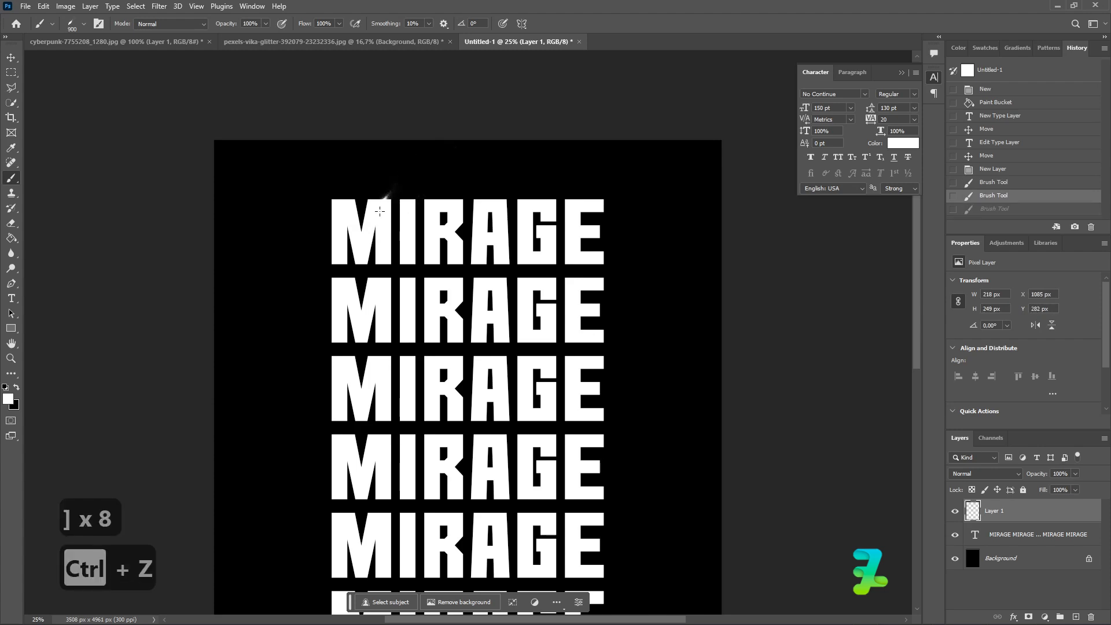
{"action": "left_click", "coordinate": [347, 237]}
{"action": "key", "text": "ctrl+z"}
{"action": "left_click", "coordinate": [386, 200]}
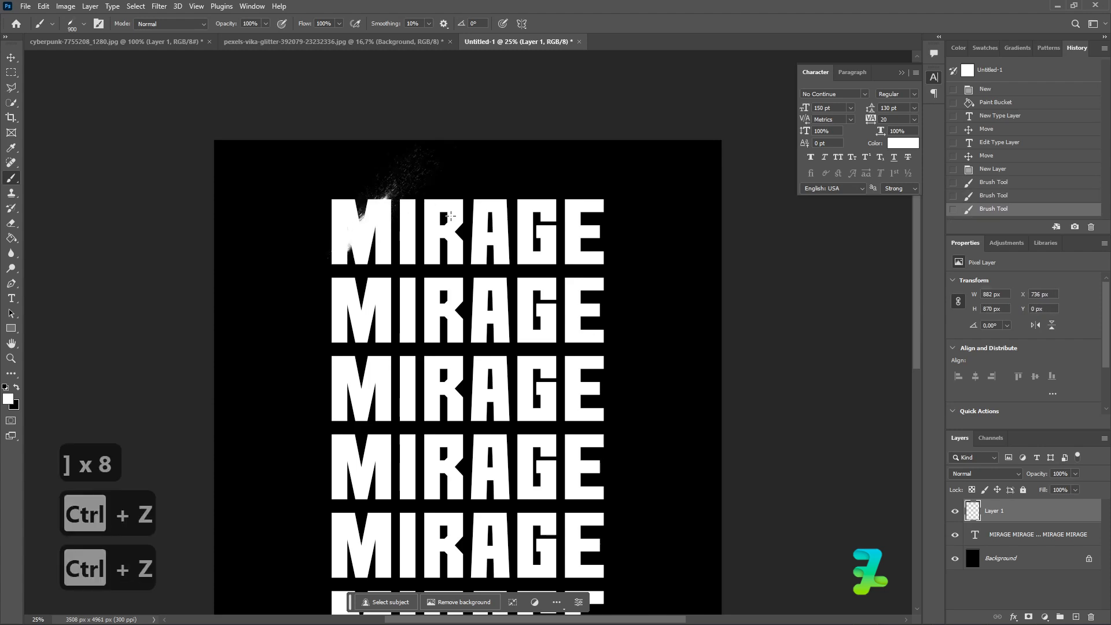
{"action": "left_click", "coordinate": [451, 216]}
{"action": "key", "text": "ctrl+z"}
{"action": "left_click", "coordinate": [463, 209]}
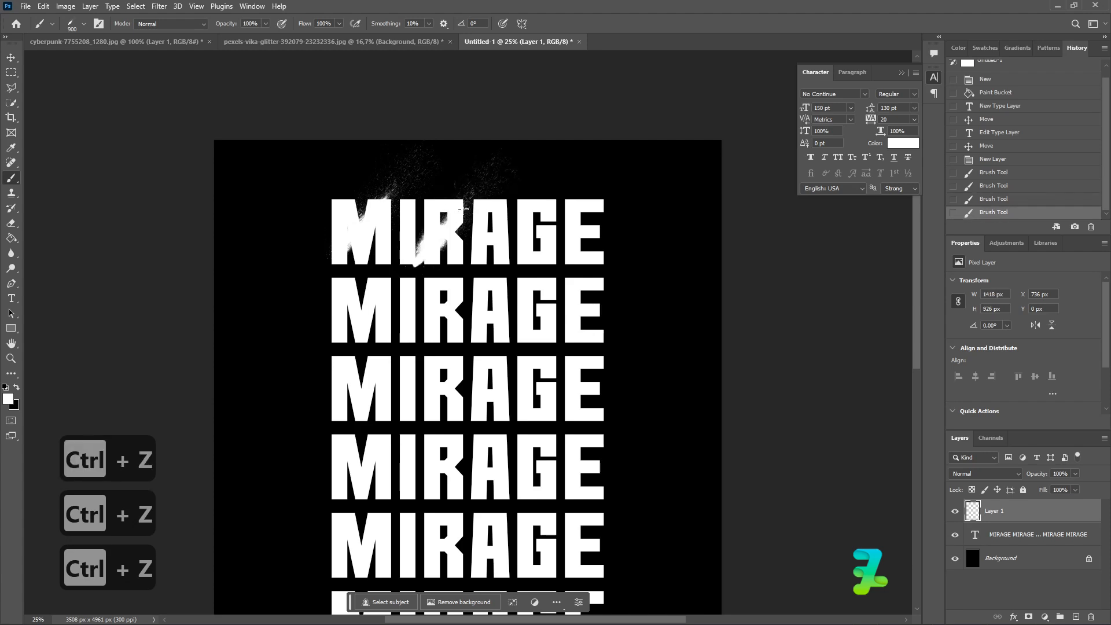
{"action": "key", "text": "ctrl+z"}
- Stamp large splatters over the I, R, A and G of the second line and between A and G of the first line
{"action": "left_click", "coordinate": [432, 262]}
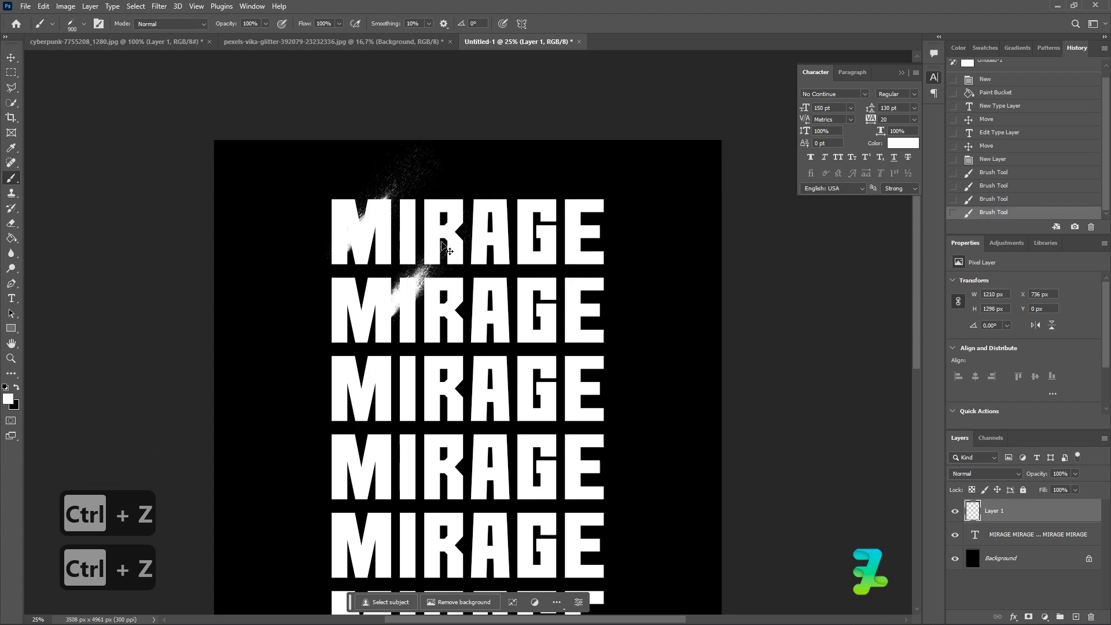
{"action": "left_click", "coordinate": [467, 274]}
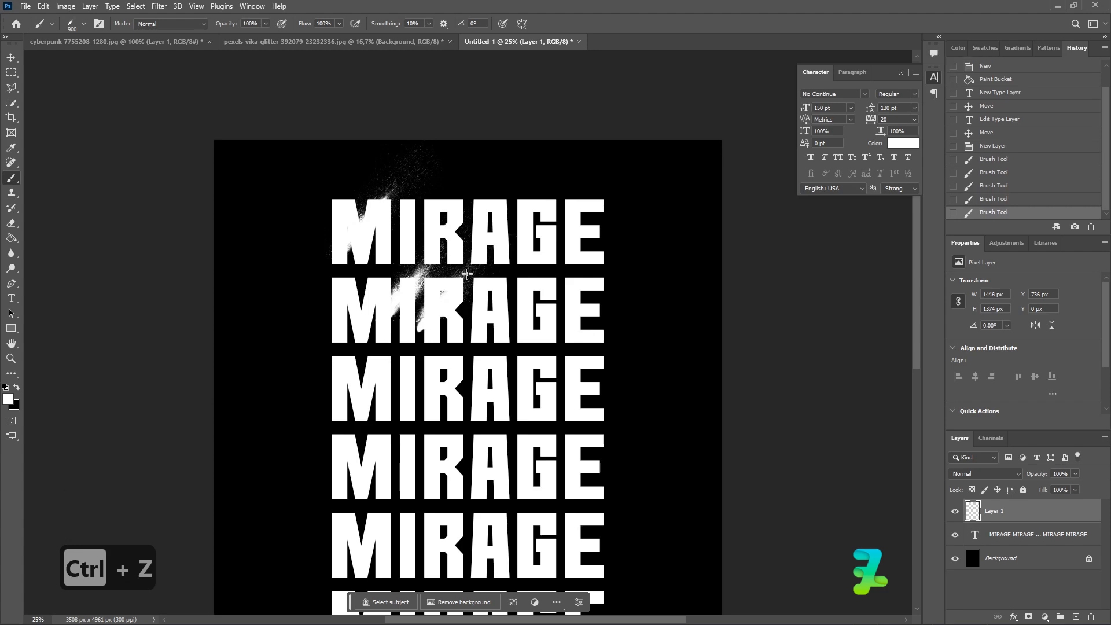
{"action": "key", "text": "ctrl+z"}
{"action": "left_click", "coordinate": [480, 276]}
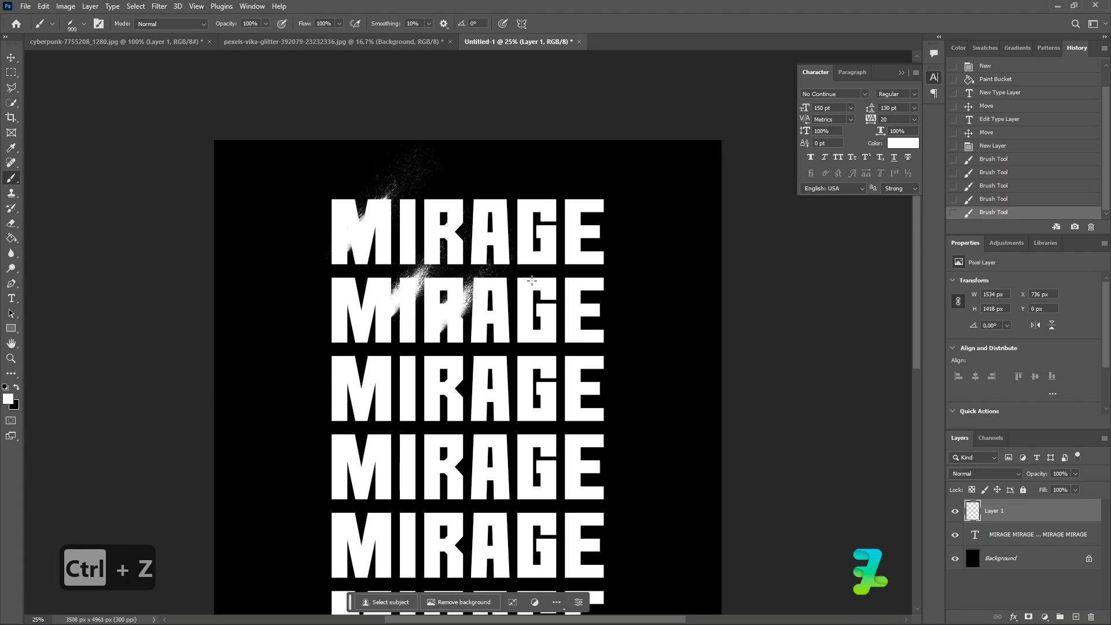
{"action": "left_click", "coordinate": [532, 280]}
{"action": "left_click", "coordinate": [555, 203]}
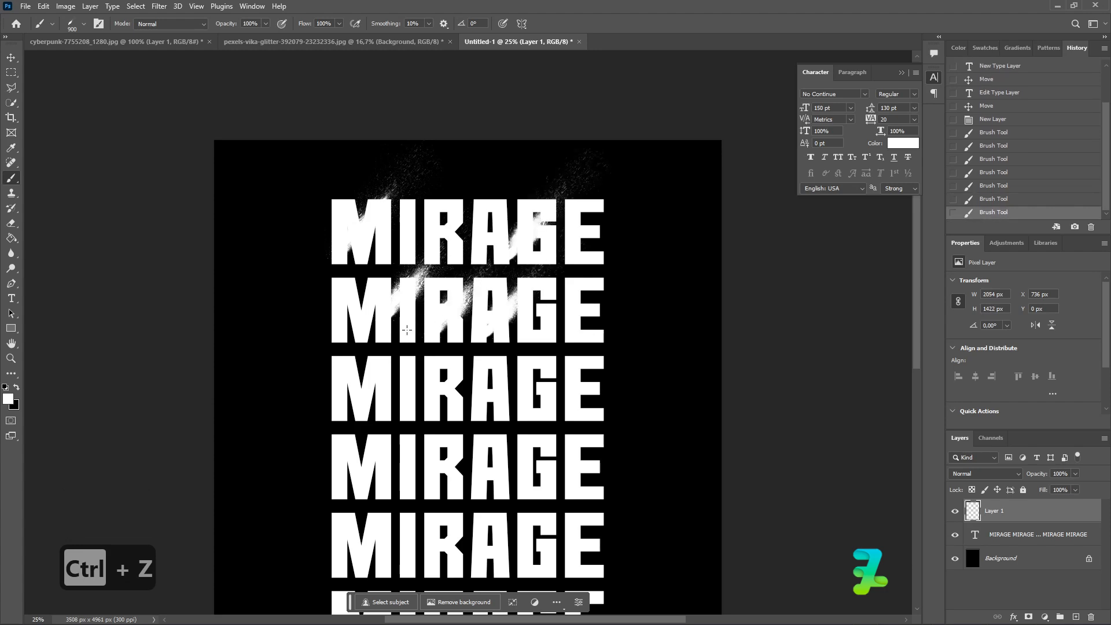
- Stamp large splatters over the M of the third line, the A of the fourth and between M and I of the fifth
{"action": "left_click", "coordinate": [387, 363]}
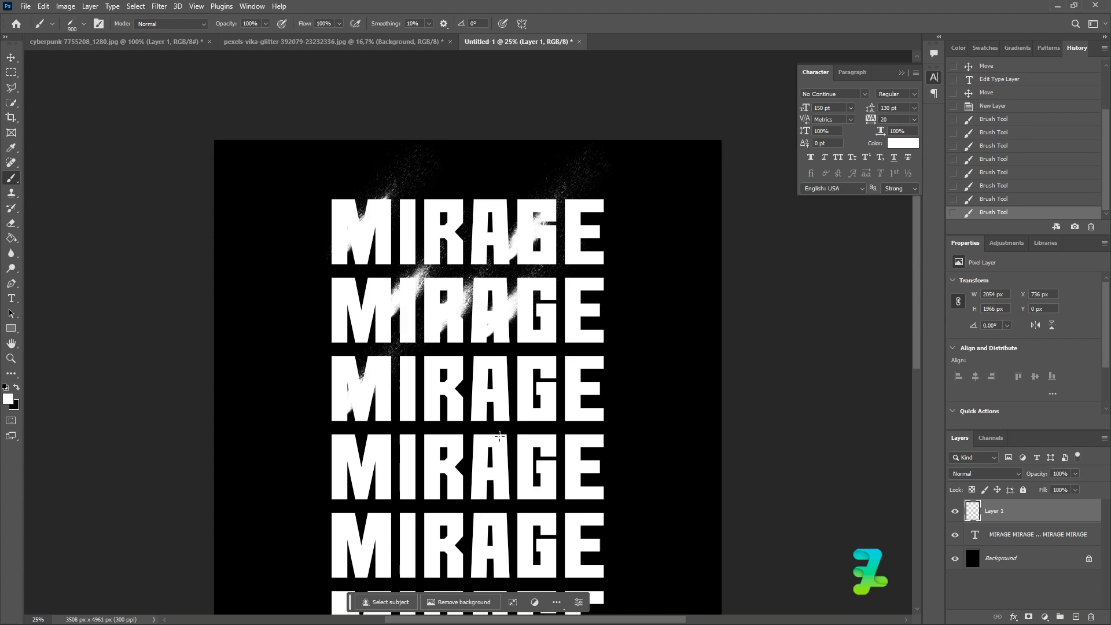
{"action": "left_click", "coordinate": [499, 437]}
{"action": "key", "text": "ctrl+z"}
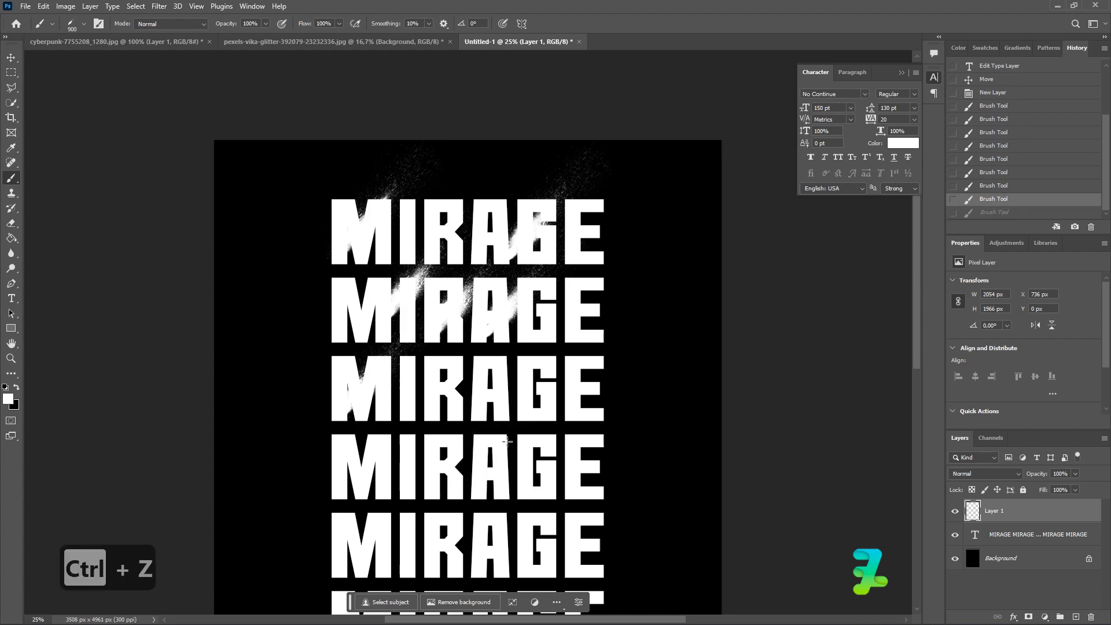
{"action": "left_click", "coordinate": [507, 441]}
{"action": "scroll", "coordinate": [513, 409], "scroll_direction": "down", "scroll_amount": 2}
{"action": "left_click", "coordinate": [426, 465]}
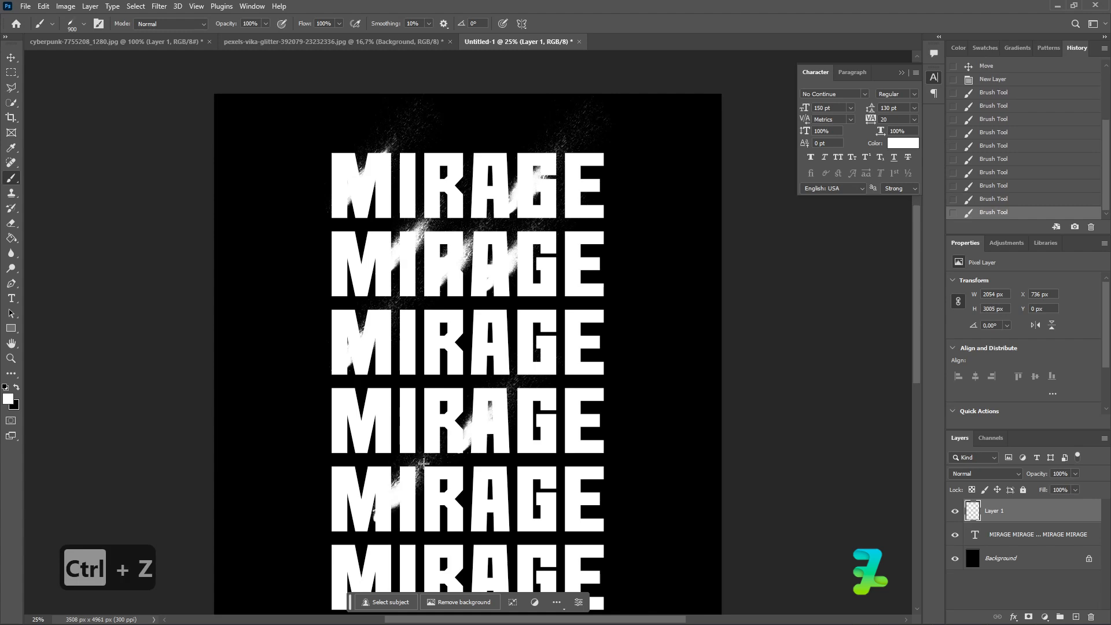
- Stamp splatters over the G and between M and I of the sixth line, and between M and I of the seventh
{"action": "scroll", "coordinate": [425, 464], "scroll_direction": "down", "scroll_amount": 4}
{"action": "left_click", "coordinate": [552, 443]}
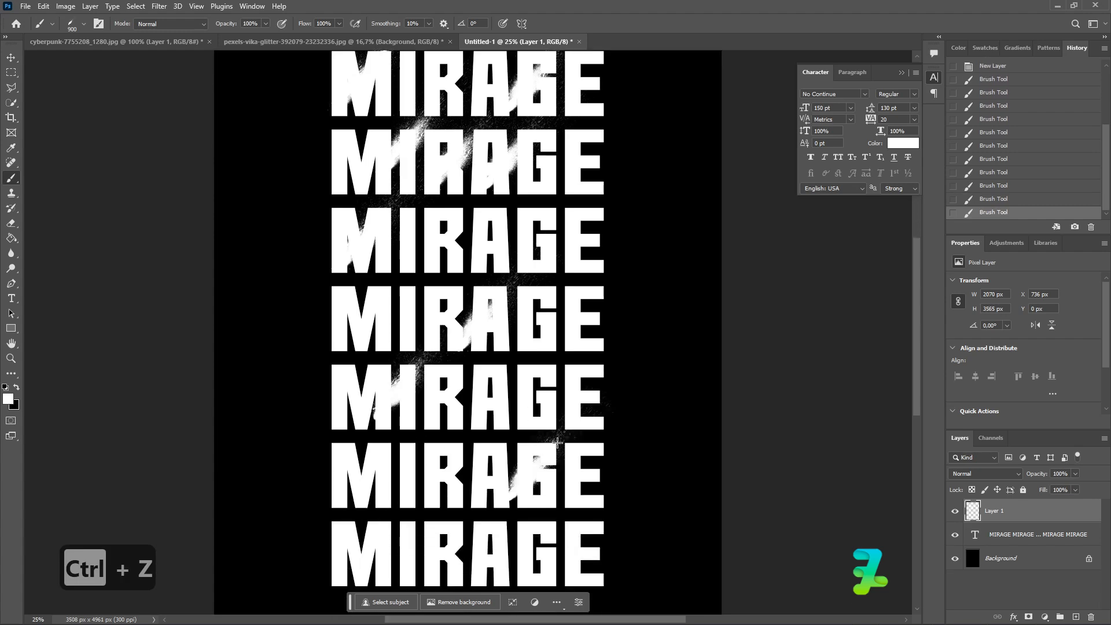
{"action": "left_click", "coordinate": [430, 434]}
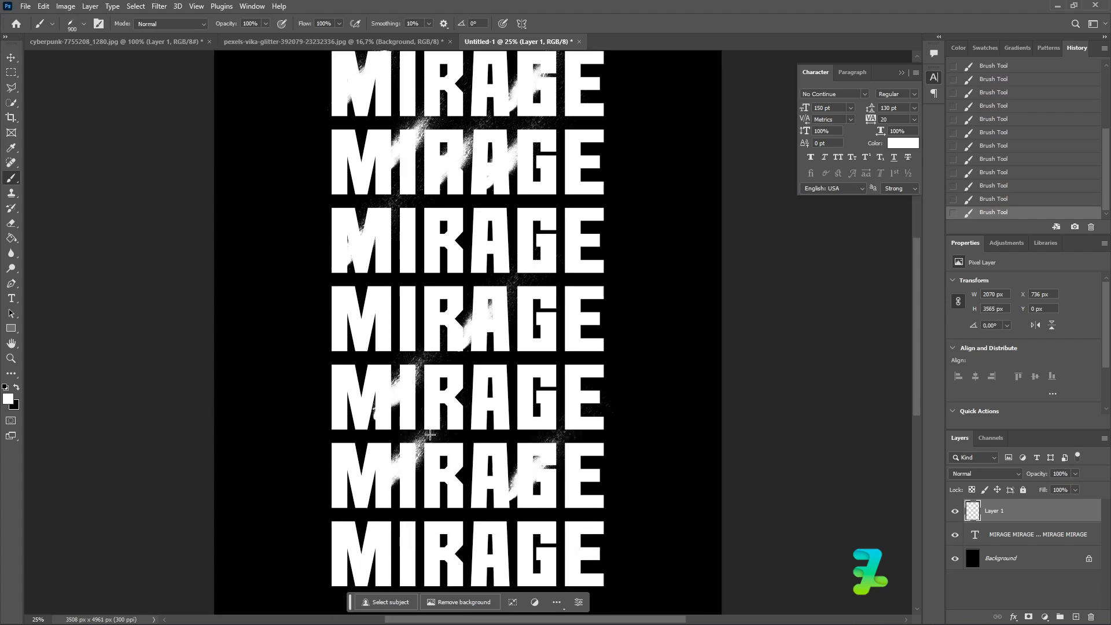
{"action": "scroll", "coordinate": [429, 434], "scroll_direction": "down", "scroll_amount": 4}
{"action": "left_click", "coordinate": [433, 421]}
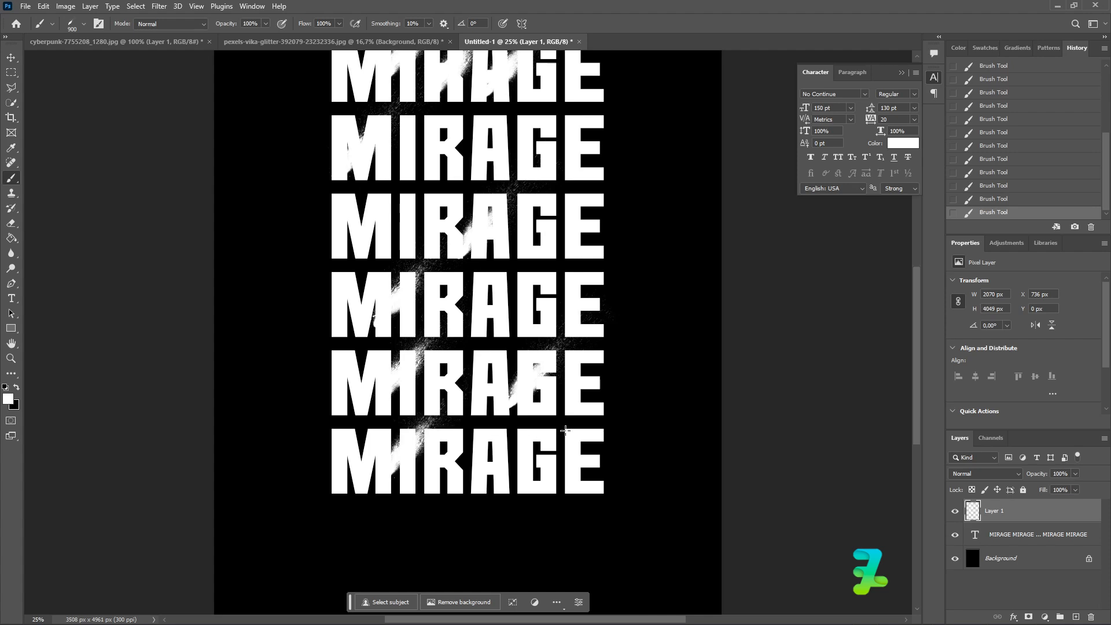
- Try several splatter placements on the seventh line and keep one between its G and E
{"action": "left_click", "coordinate": [566, 428]}
{"action": "key", "text": "ctrl+z"}
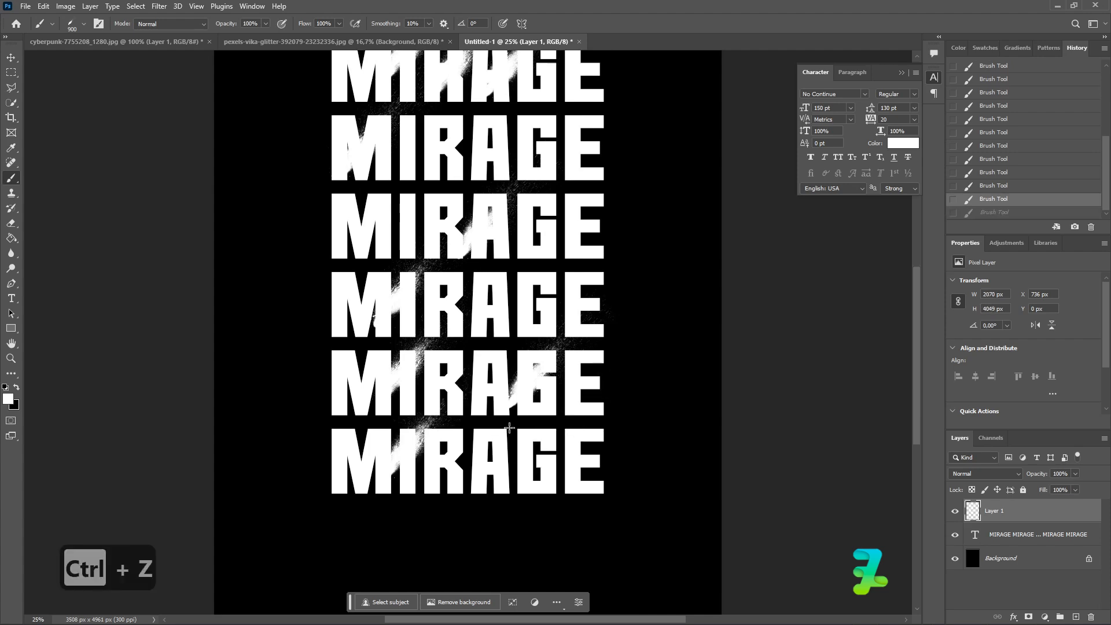
{"action": "left_click", "coordinate": [509, 428]}
{"action": "key", "text": "ctrl+z"}
{"action": "left_click", "coordinate": [579, 412]}
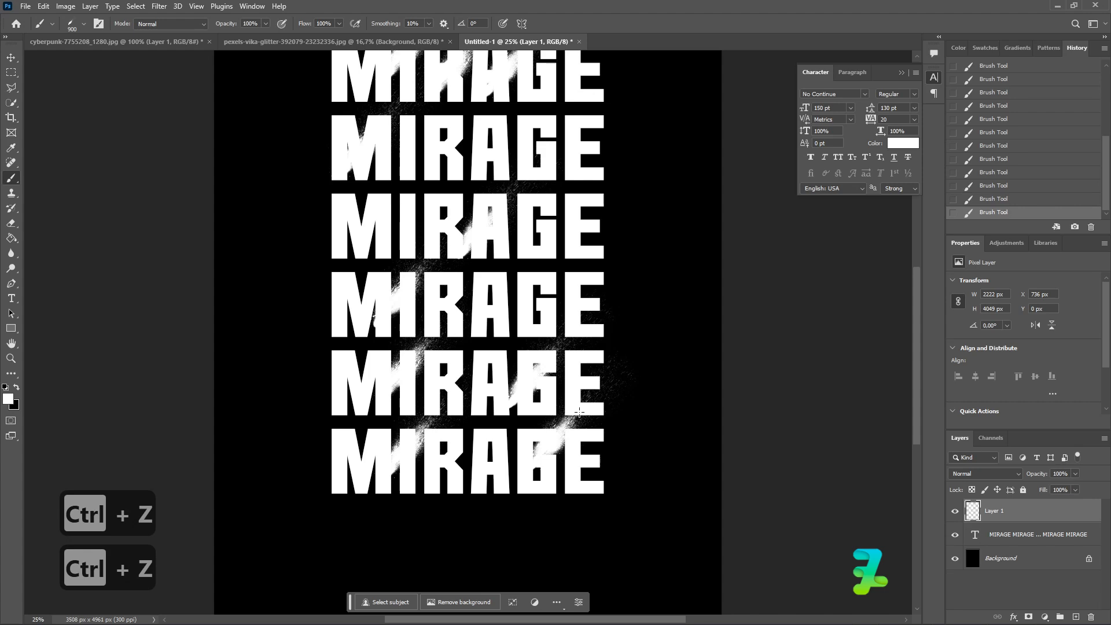
{"action": "key", "text": "ctrl+z"}
{"action": "left_click", "coordinate": [600, 413]}
{"action": "key", "text": "ctrl+z"}
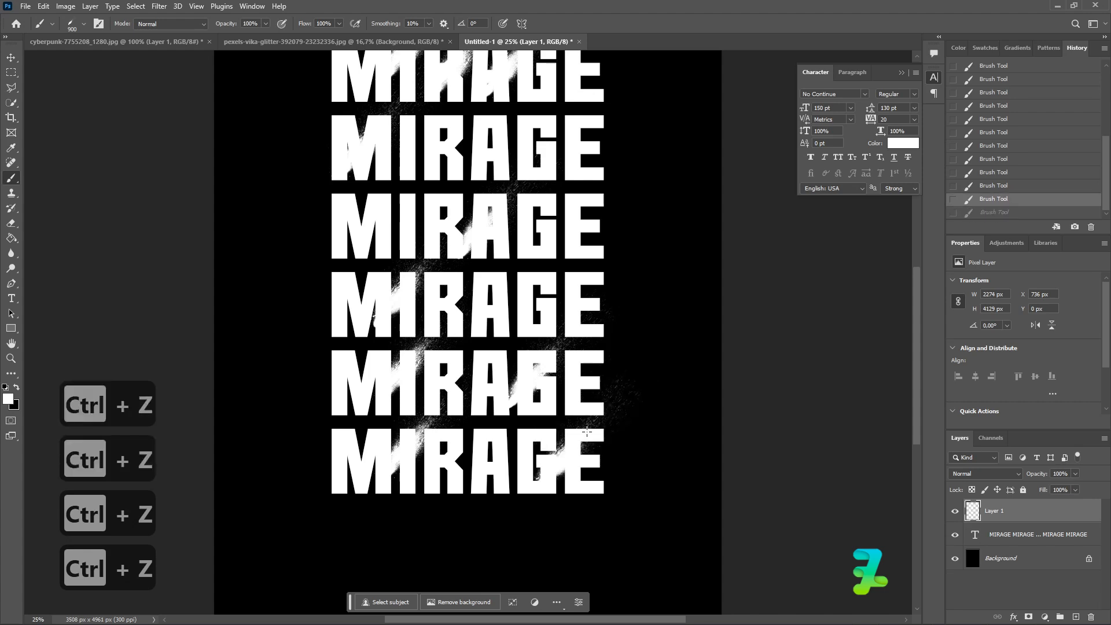
{"action": "left_click", "coordinate": [585, 428]}
- Stamp a large splatter in the gap between the third and fourth lines, around the G and E
{"action": "scroll", "coordinate": [584, 393], "scroll_direction": "up", "scroll_amount": 5}
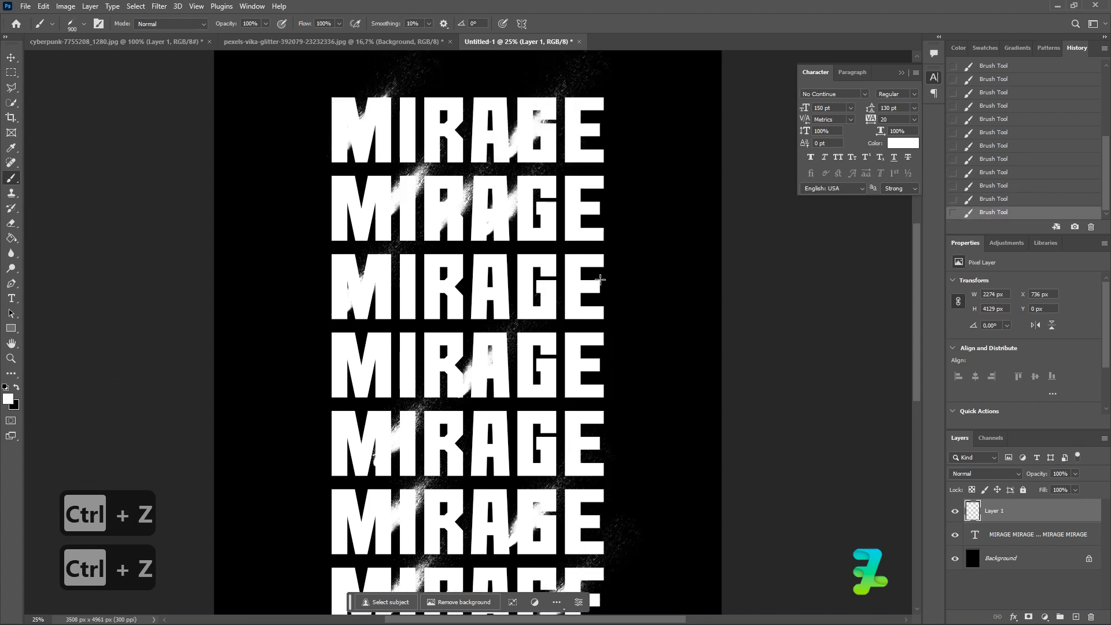
{"action": "scroll", "coordinate": [600, 281], "scroll_direction": "up", "scroll_amount": 1}
{"action": "left_click", "coordinate": [588, 324]}
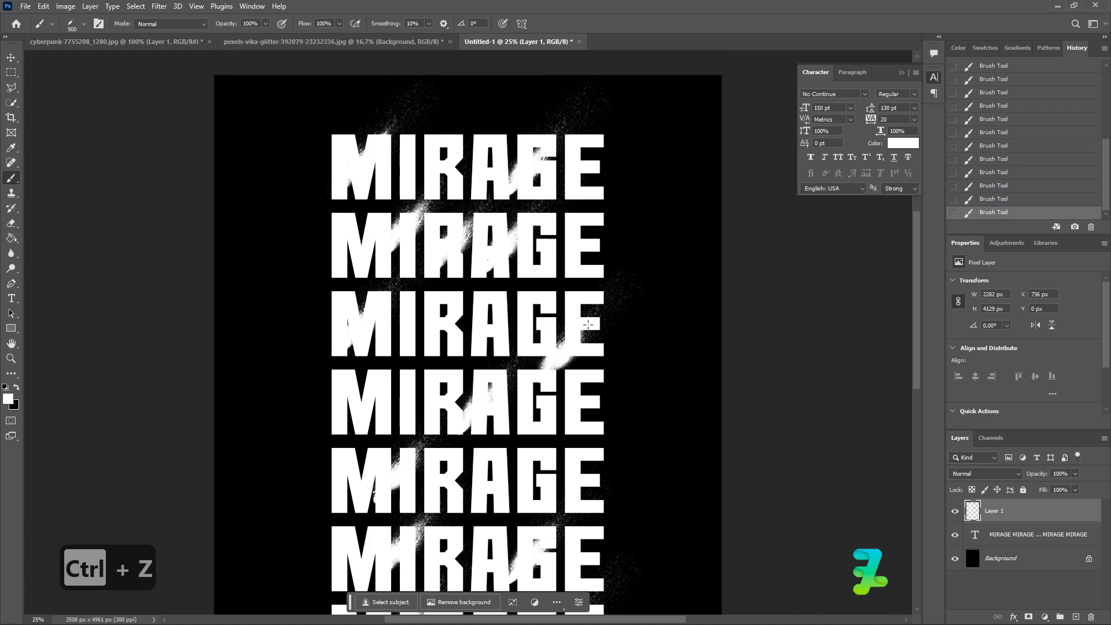
{"action": "key", "text": "ctrl+z"}
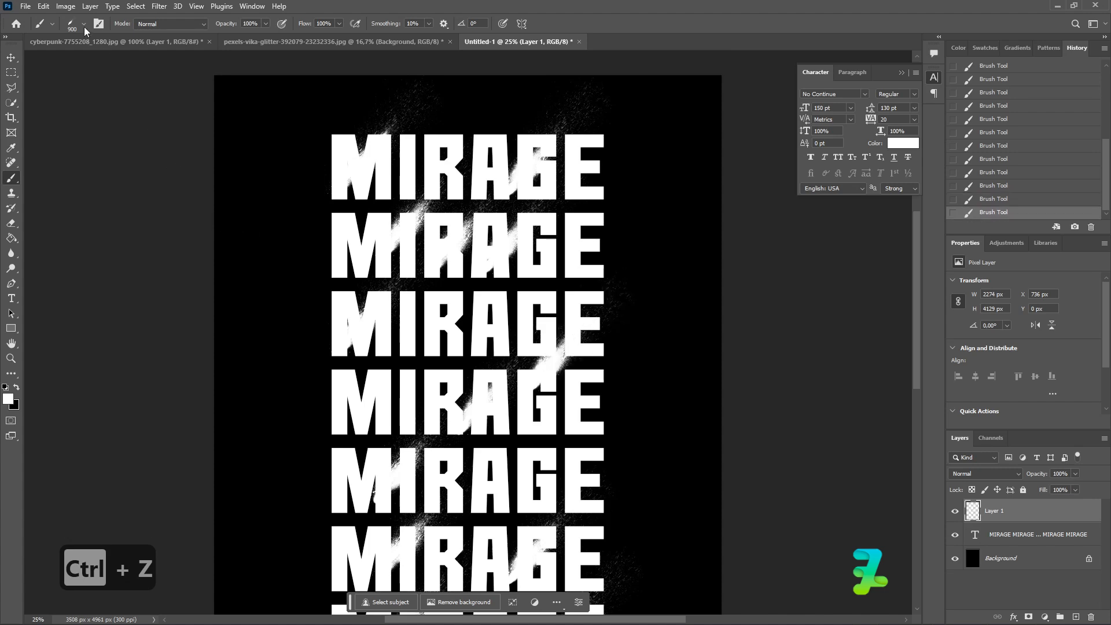
- Switch to the 02_ink_splat brush, undo the test stamp, and set the brush size to 322 px
{"action": "left_click", "coordinate": [84, 26]}
{"action": "left_click", "coordinate": [62, 215]}
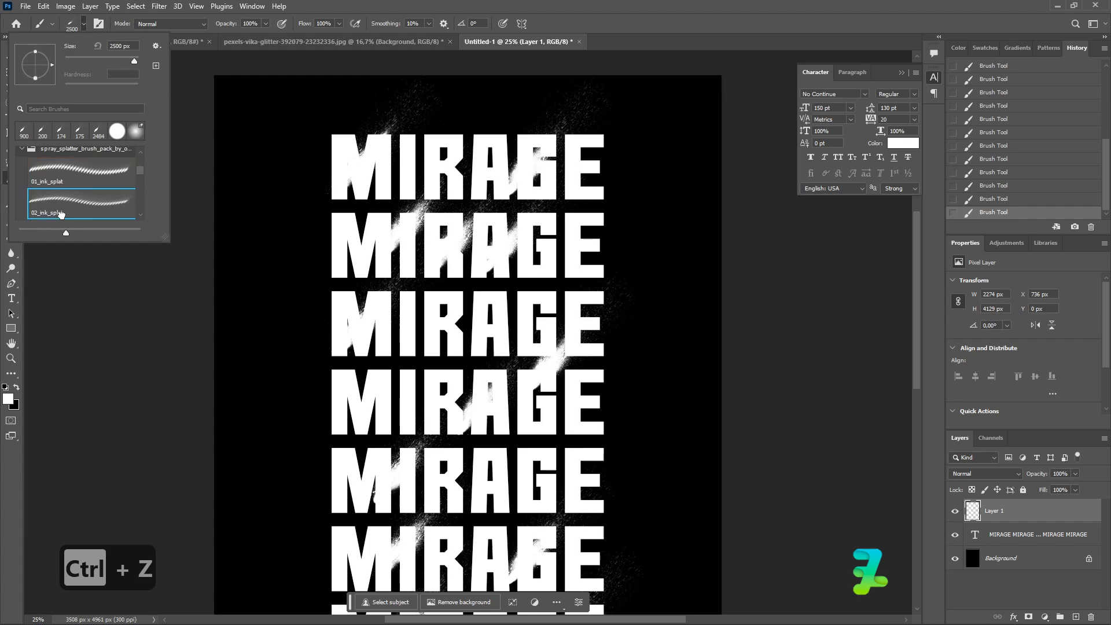
{"action": "mouse_move", "coordinate": [124, 60]}
{"action": "left_mouse_down"}
{"action": "mouse_move", "coordinate": [95, 57]}
{"action": "mouse_move", "coordinate": [107, 57]}
{"action": "left_mouse_up"}
{"action": "left_click", "coordinate": [86, 25]}
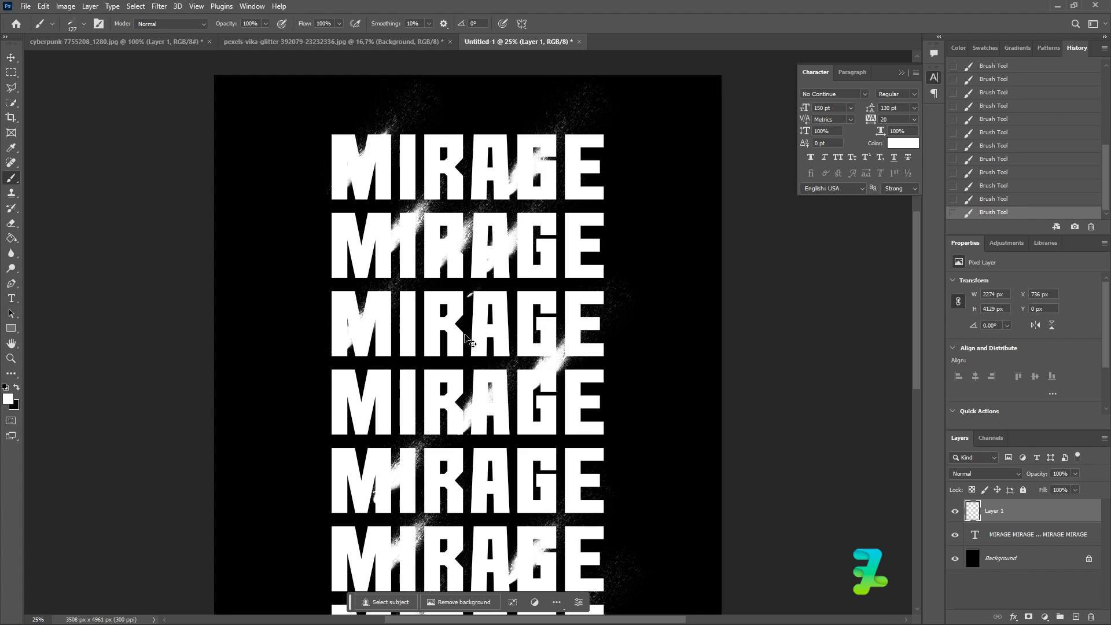
{"action": "key", "text": "ctrl+z"}
{"action": "left_click", "coordinate": [85, 26]}
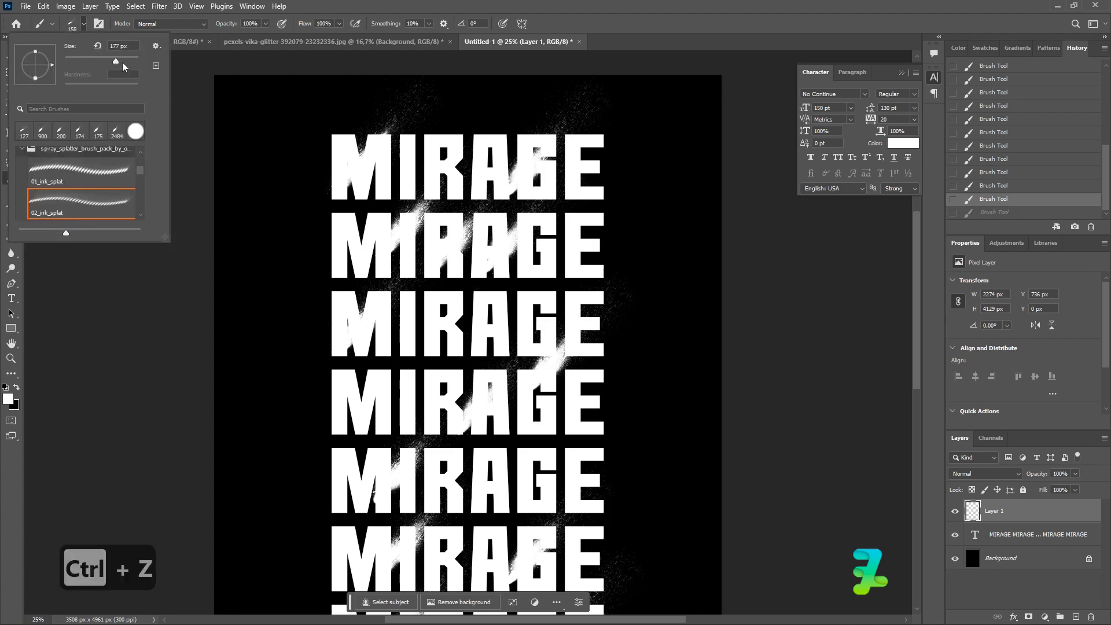
{"action": "left_click_drag", "start_coordinate": [123, 66], "coordinate": [124, 61]}
{"action": "left_click", "coordinate": [81, 27]}
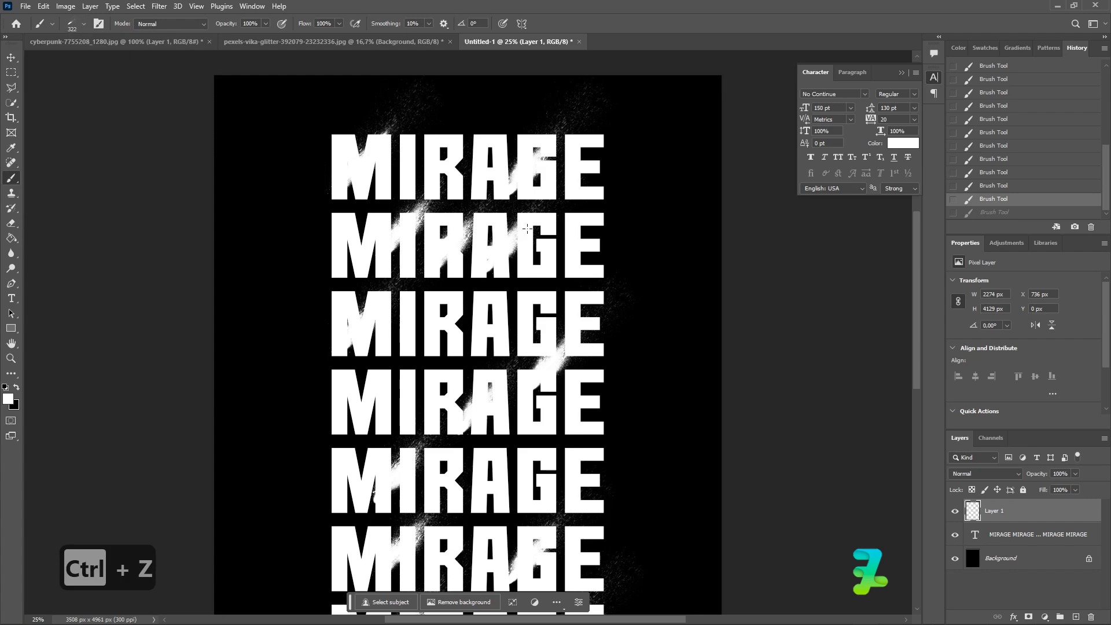
- Add a small ink splat to the E of the first line, undoing the misplaced stamps
{"action": "left_click", "coordinate": [596, 137]}
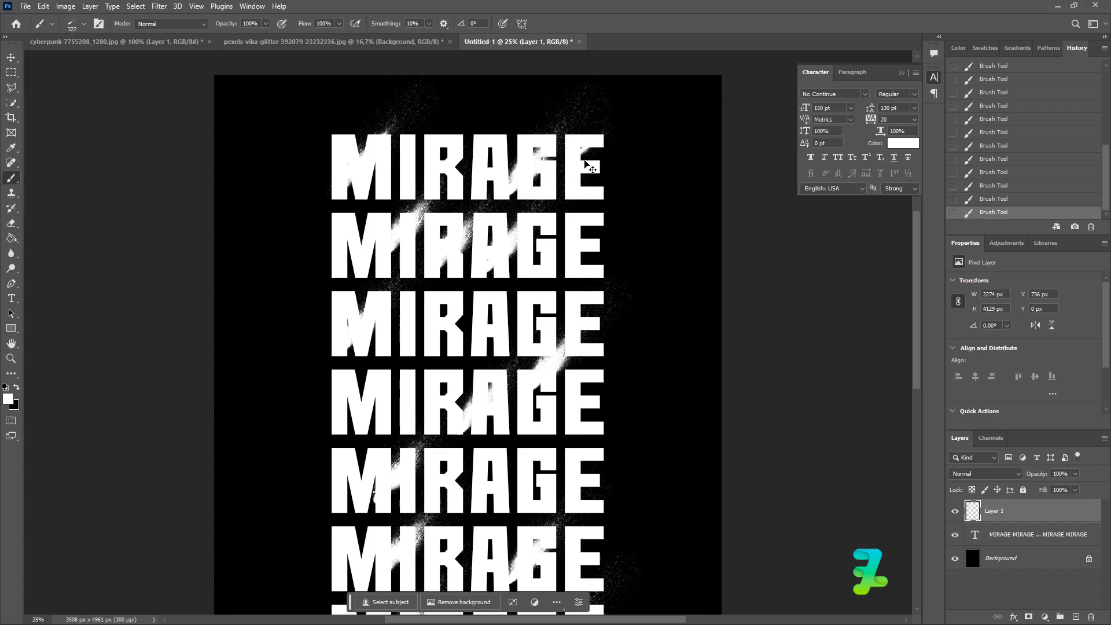
{"action": "key", "text": "ctrl+z"}
{"action": "left_click", "coordinate": [580, 191]}
{"action": "key", "text": "ctrl+z"}
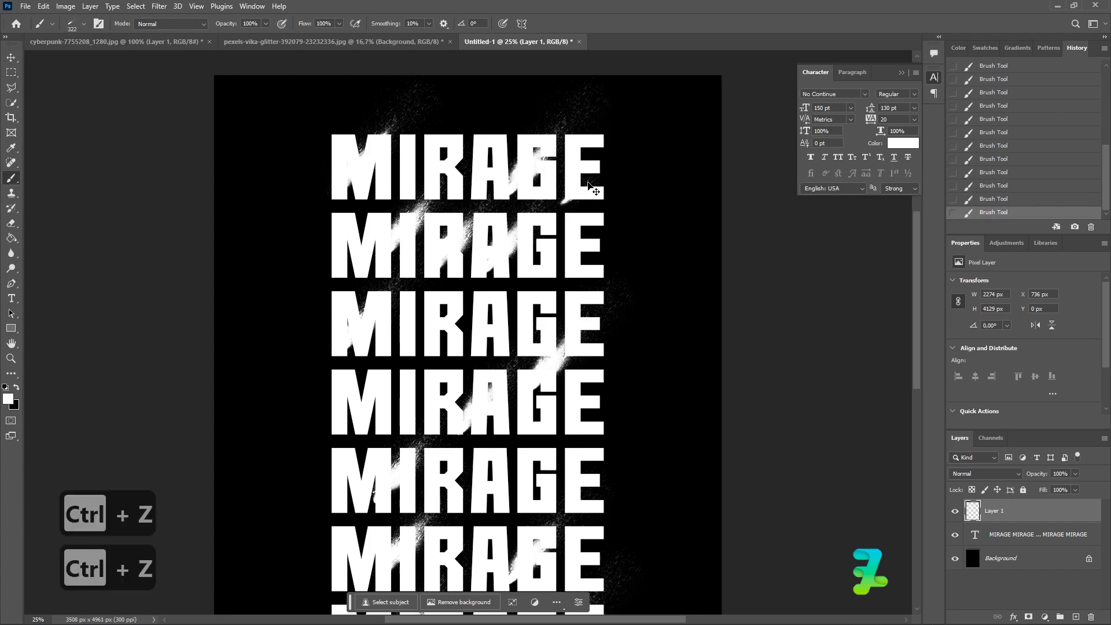
{"action": "left_click", "coordinate": [588, 183]}
{"action": "key", "text": "ctrl+z"}
{"action": "left_click", "coordinate": [590, 179]}
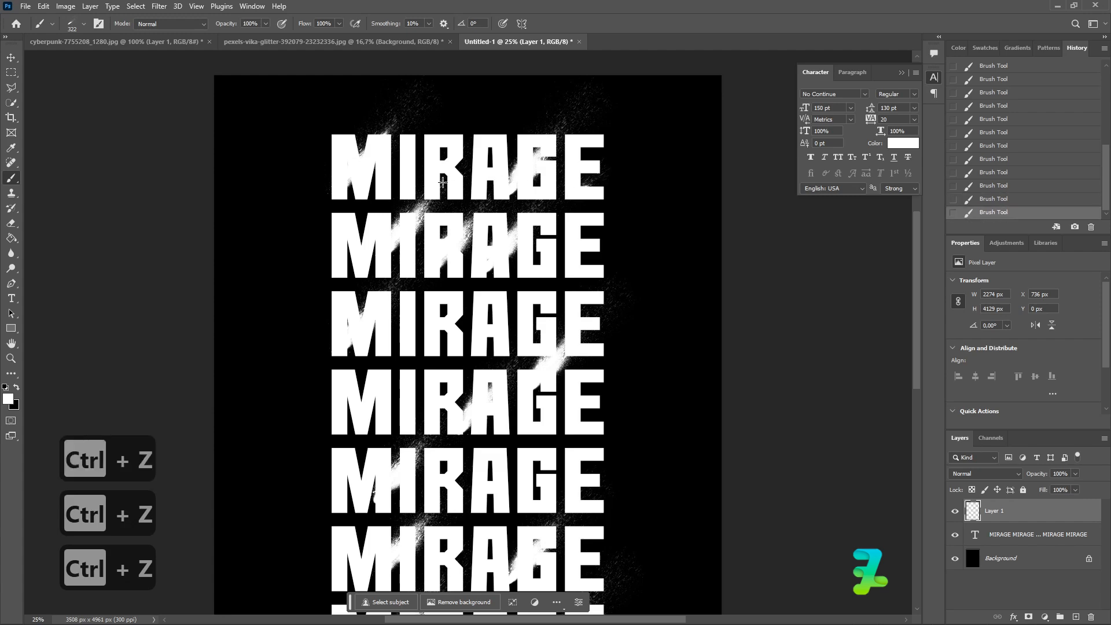
- Place small ink splats between the M and I of the first and second lines
{"action": "left_click", "coordinate": [392, 192]}
{"action": "key", "text": "ctrl+z"}
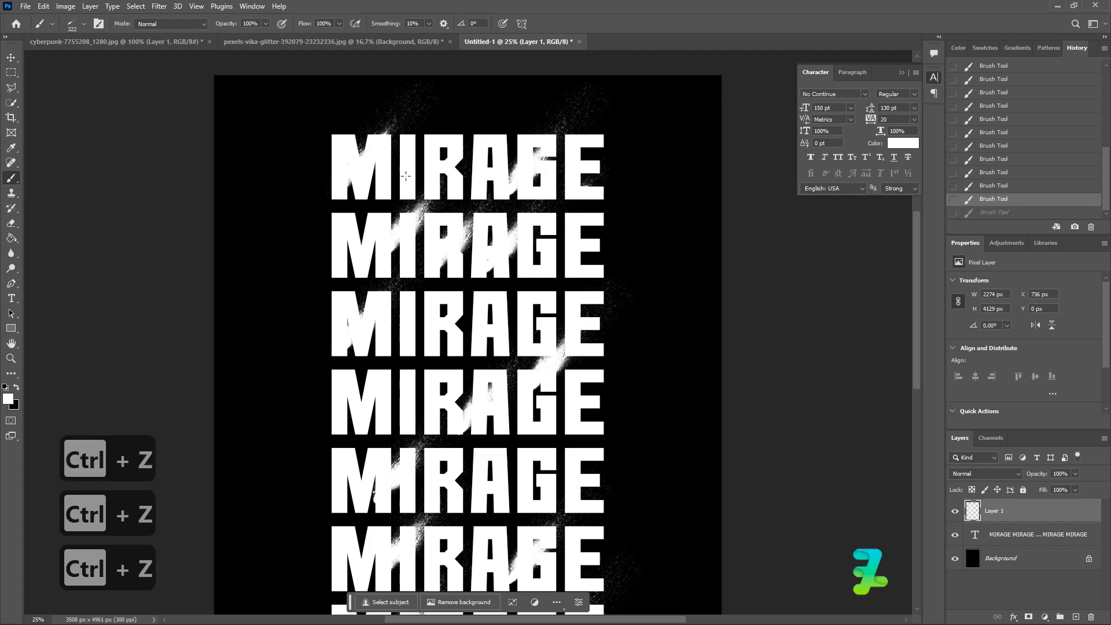
{"action": "left_click", "coordinate": [397, 187]}
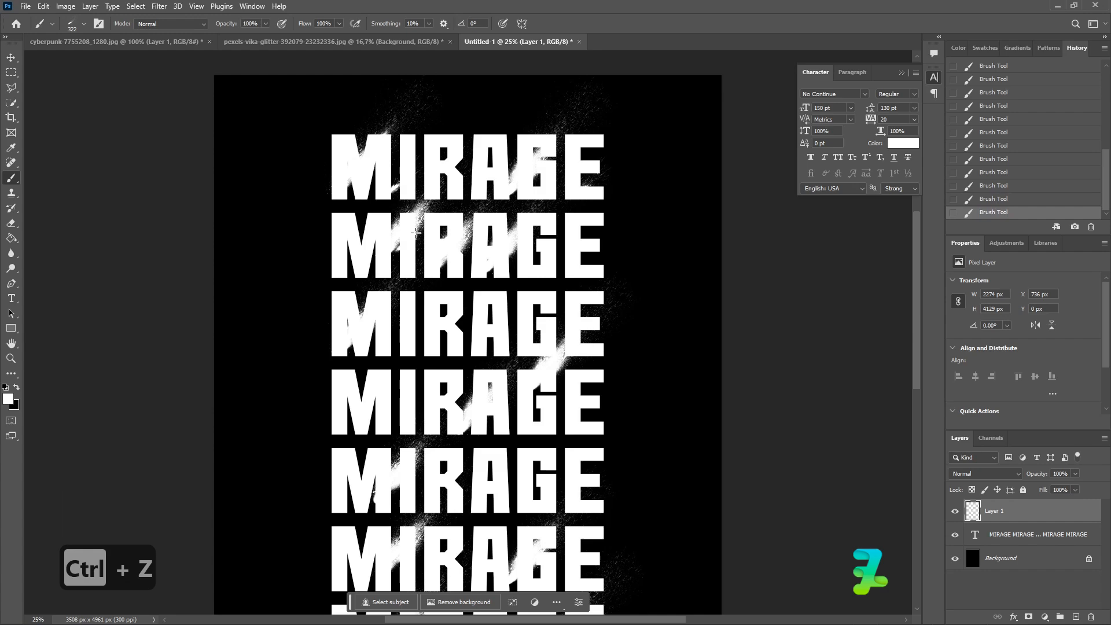
{"action": "key", "text": "ctrl+z"}
{"action": "left_click", "coordinate": [414, 245]}
{"action": "key", "text": "ctrl+z"}
{"action": "left_click", "coordinate": [408, 252]}
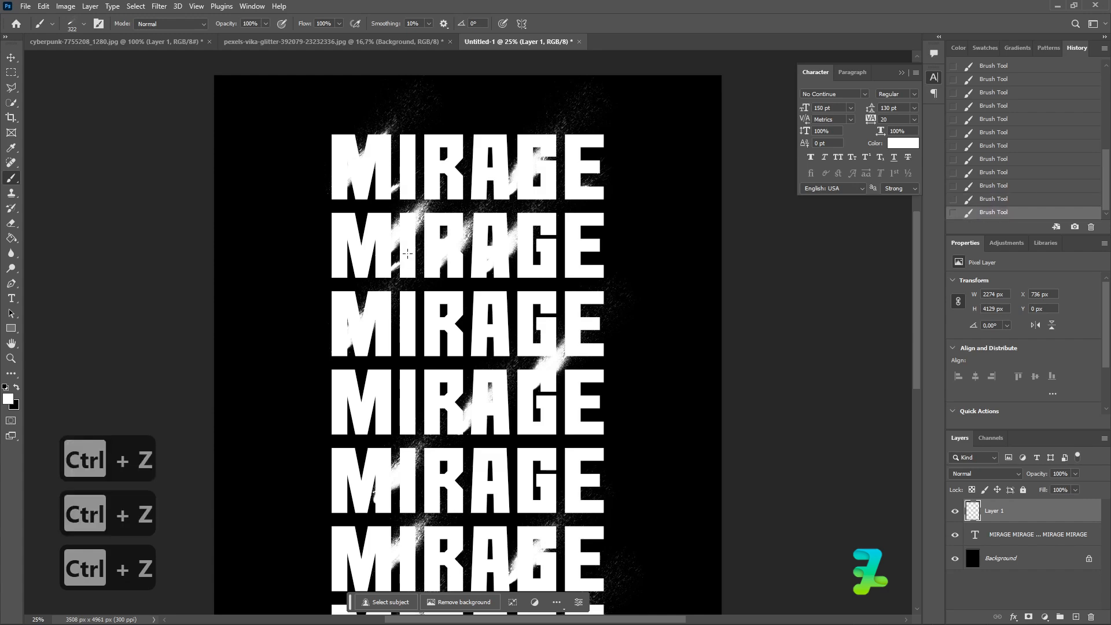
- Add small ink splats to the R of the third line, between M and I of the fourth, and on the A of the fifth
{"action": "left_click", "coordinate": [469, 317]}
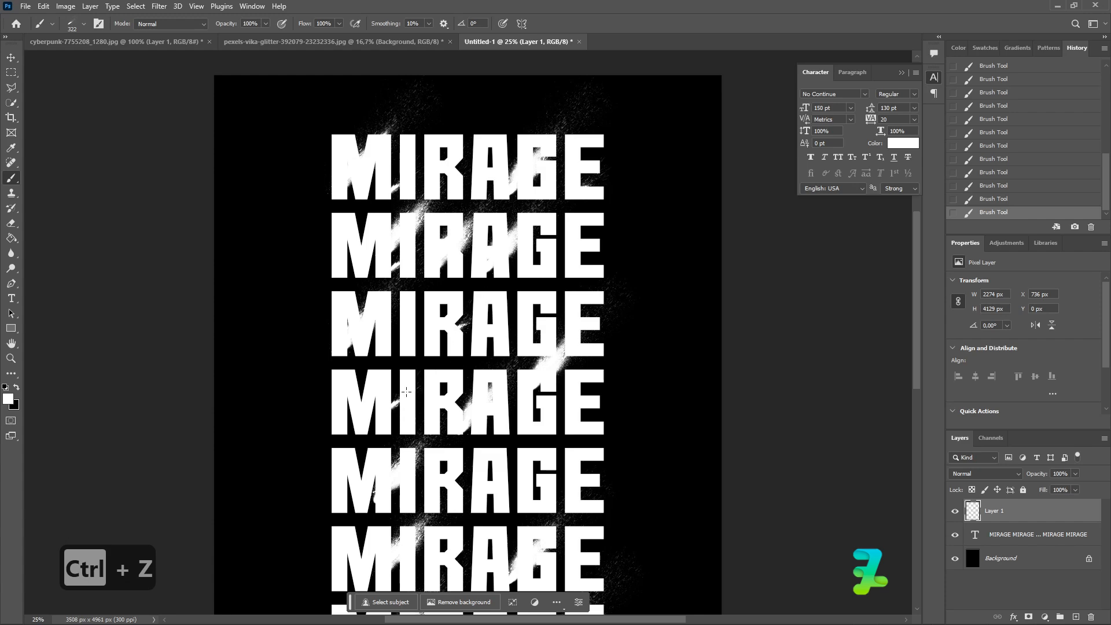
{"action": "scroll", "coordinate": [439, 428], "scroll_direction": "down", "scroll_amount": 2}
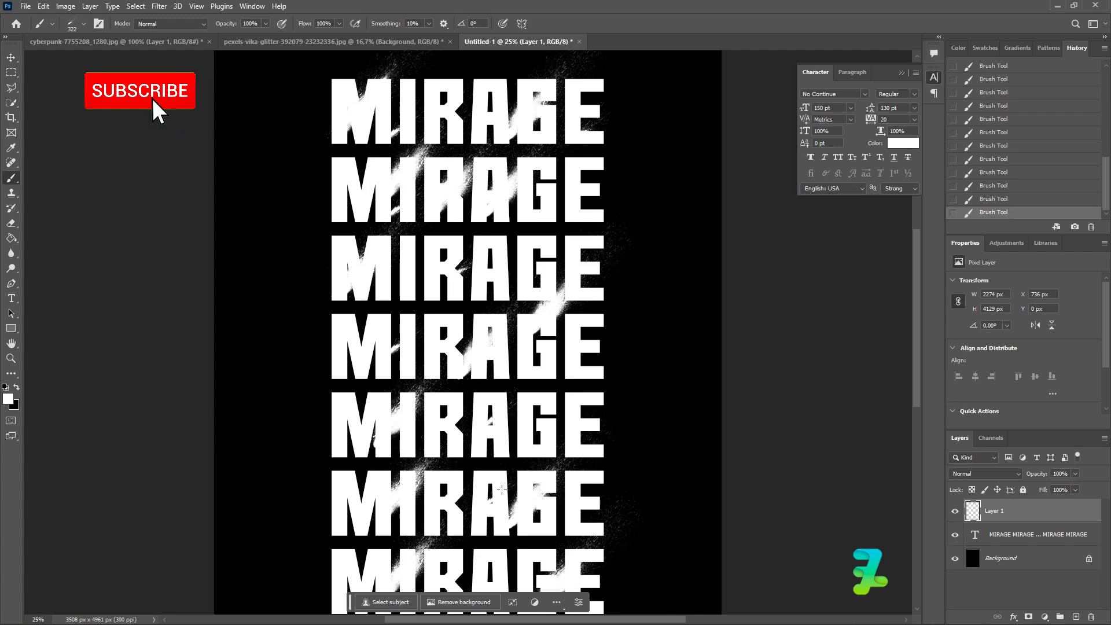
{"action": "scroll", "coordinate": [534, 489], "scroll_direction": "down", "scroll_amount": 3}
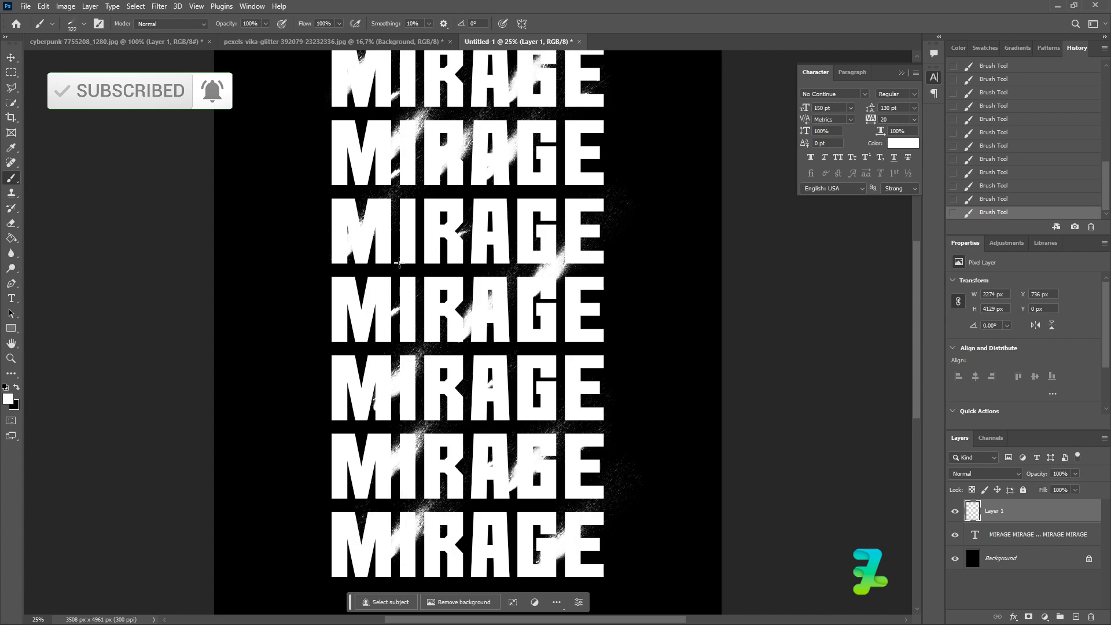
- Add a small splat above the M of the fourth line, and switch to the 03_ink_splat brush at 354 px
{"action": "left_click", "coordinate": [372, 269]}
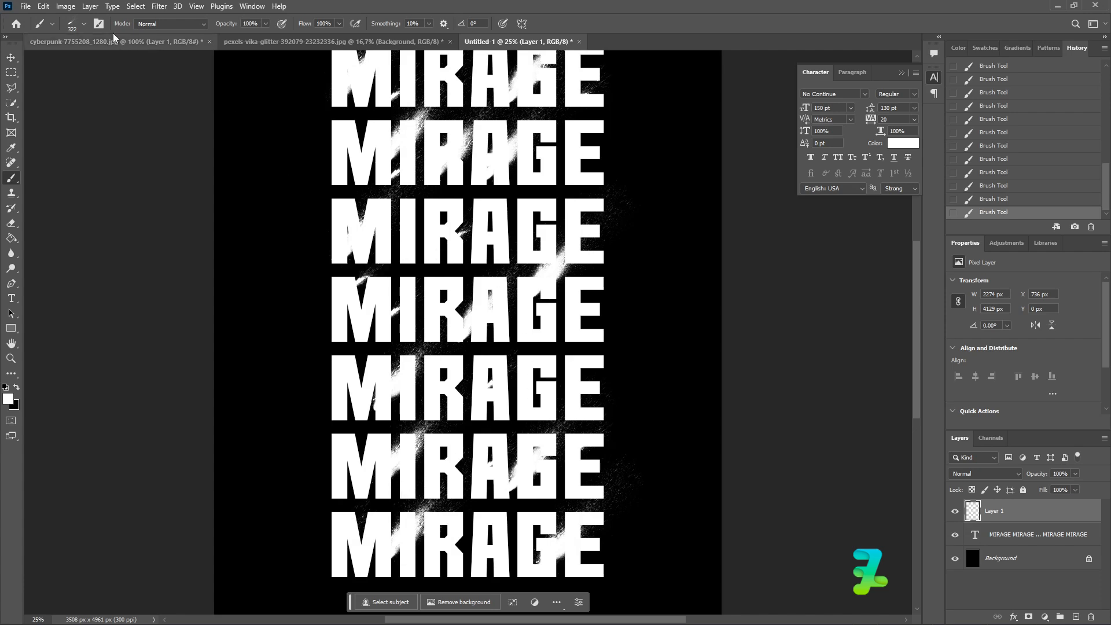
{"action": "left_click", "coordinate": [84, 24]}
{"action": "scroll", "coordinate": [90, 190], "scroll_direction": "down", "scroll_amount": 1}
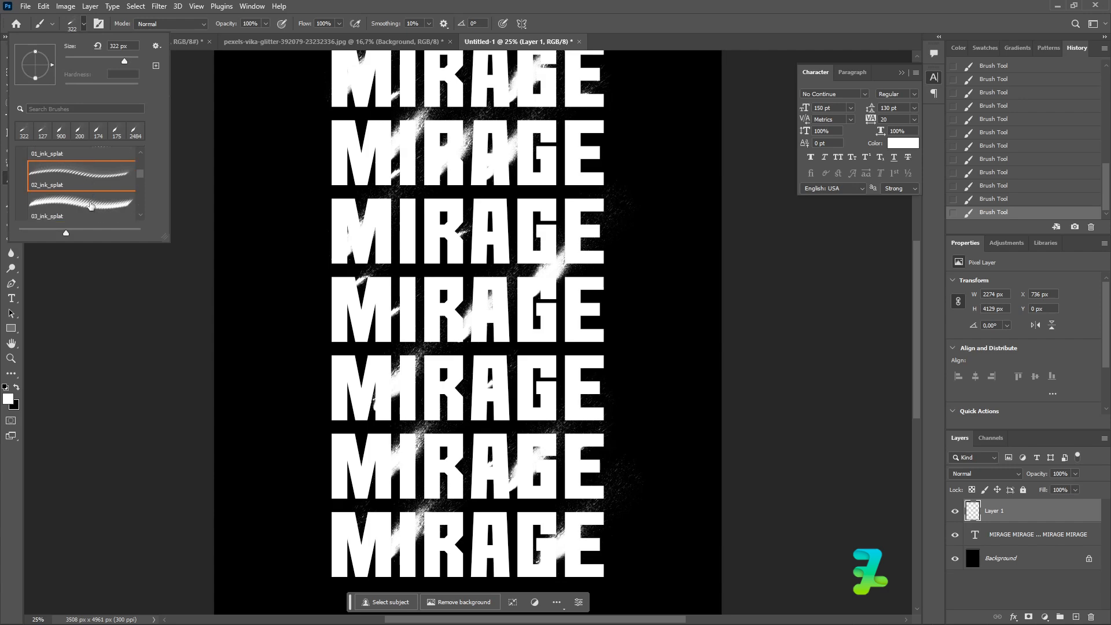
{"action": "left_click", "coordinate": [89, 203]}
{"action": "left_click_drag", "start_coordinate": [135, 58], "coordinate": [121, 60]}
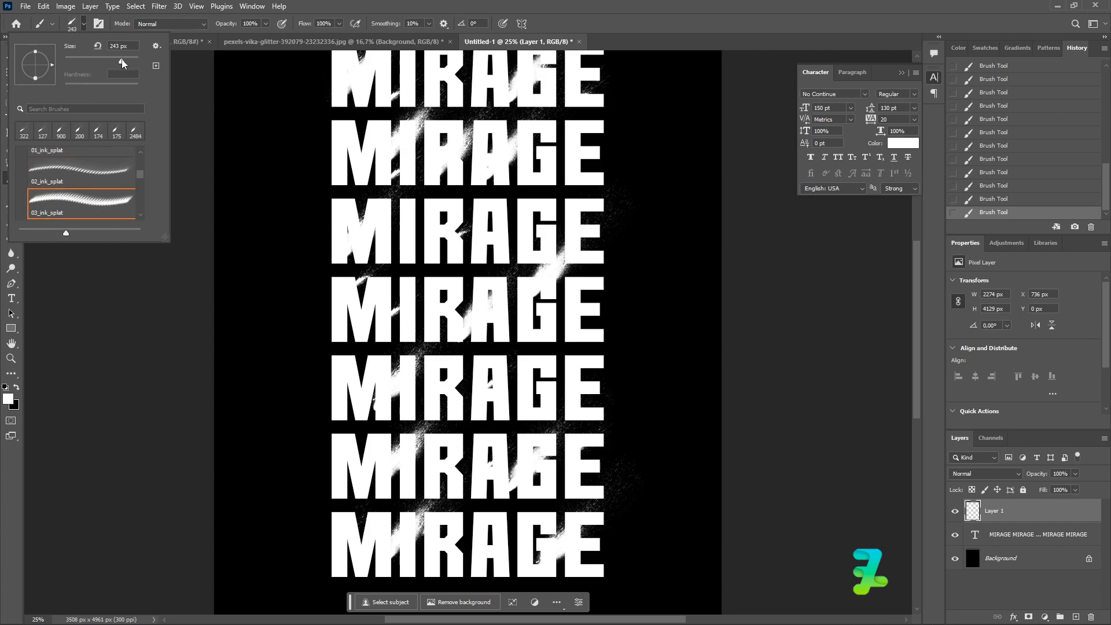
{"action": "key", "text": "Return"}
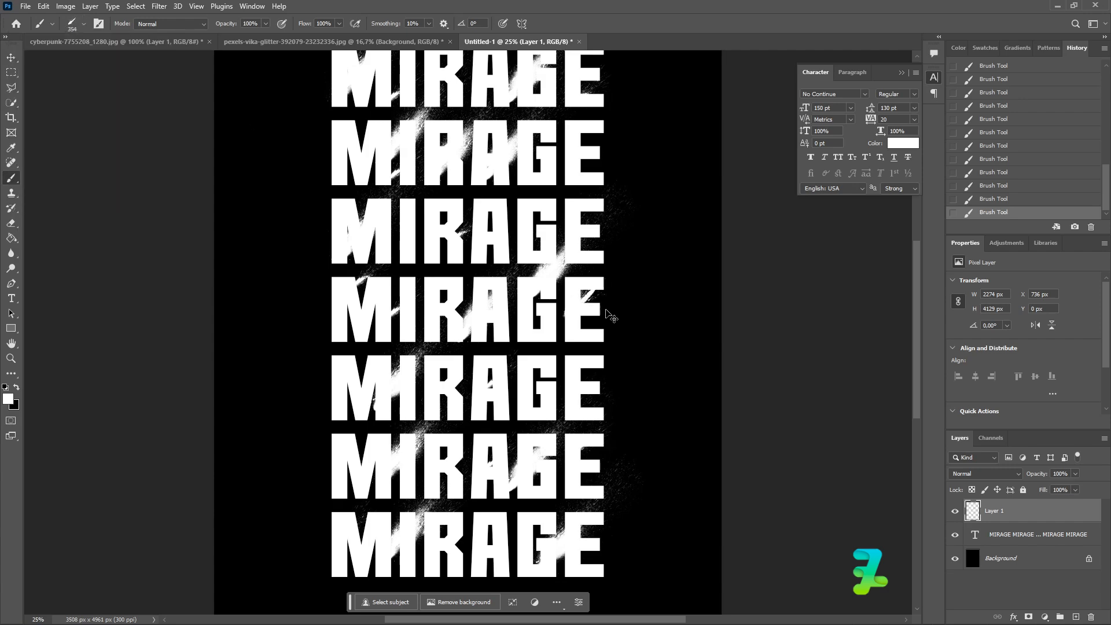
- Place splats on the outer edge of the fourth line's E and above the A of the sixth line, undoing misplaced stamps
{"action": "key", "text": "ctrl+z"}
{"action": "left_click", "coordinate": [609, 312]}
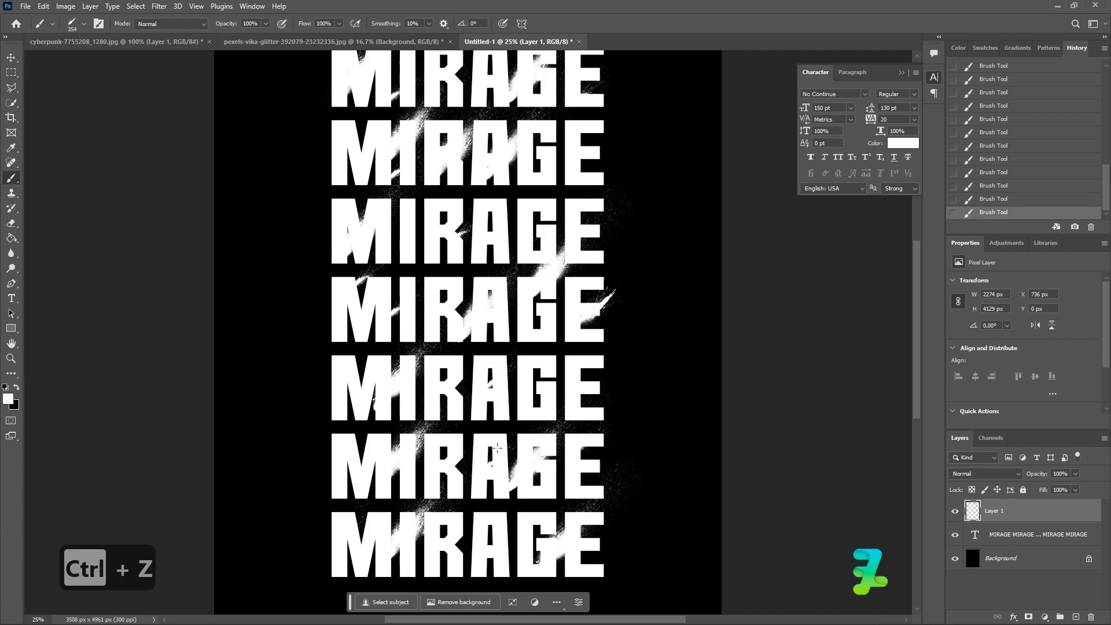
{"action": "left_click", "coordinate": [487, 439]}
{"action": "key", "text": "ctrl+z"}
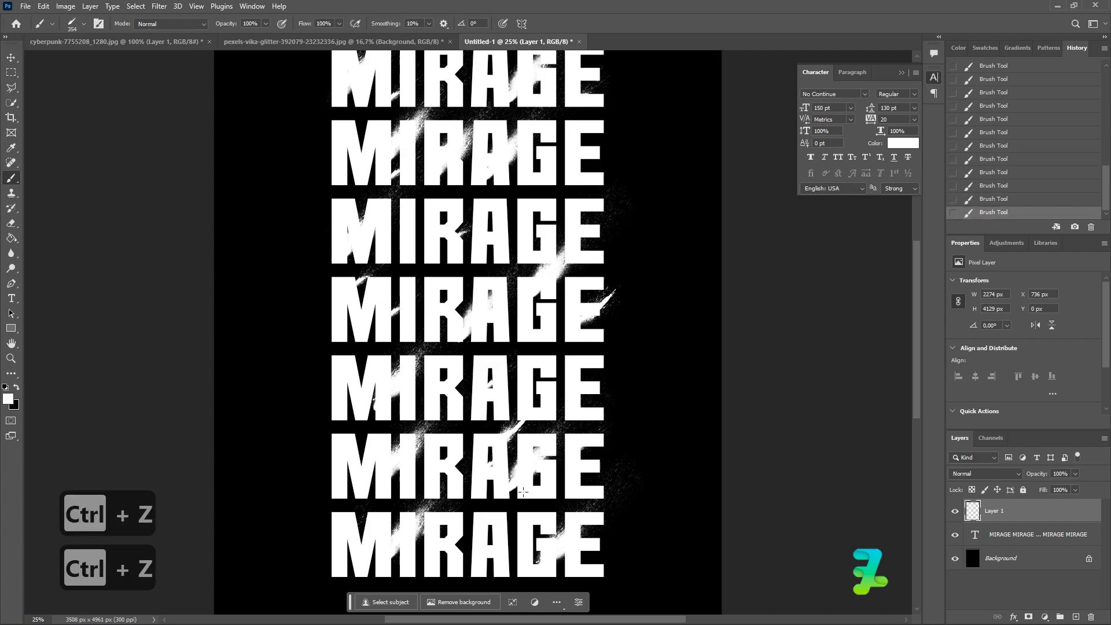
- Add splats above the A of the first line and above the R and E of the second line
{"action": "scroll", "coordinate": [498, 515], "scroll_direction": "down", "scroll_amount": 1}
{"action": "scroll", "coordinate": [467, 518], "scroll_direction": "up", "scroll_amount": 5}
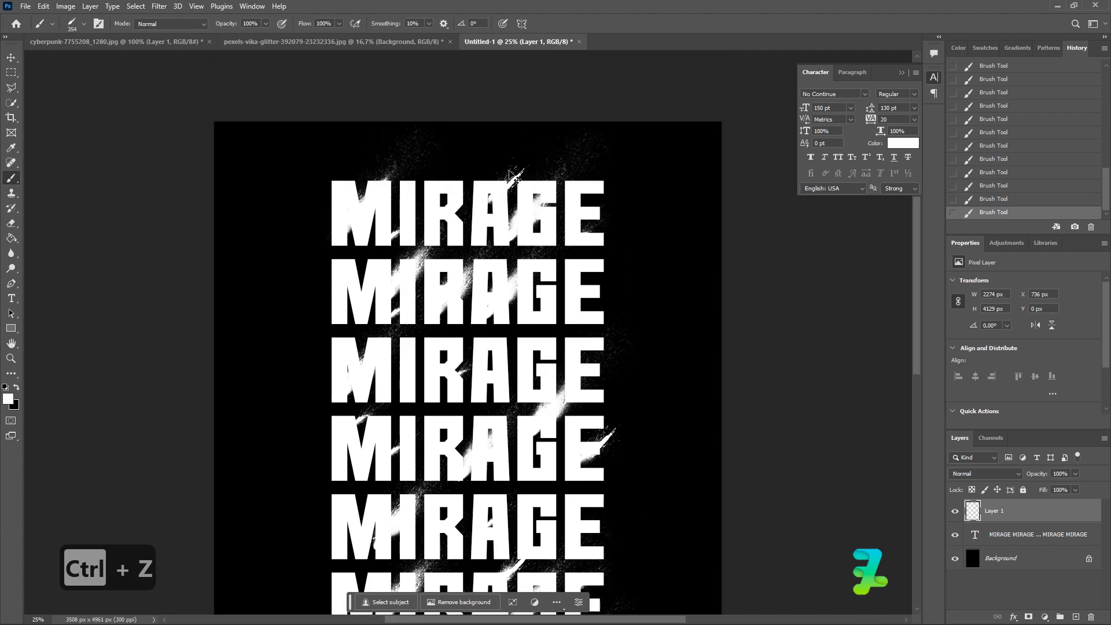
{"action": "key", "text": "ctrl+z"}
{"action": "left_click", "coordinate": [511, 167]}
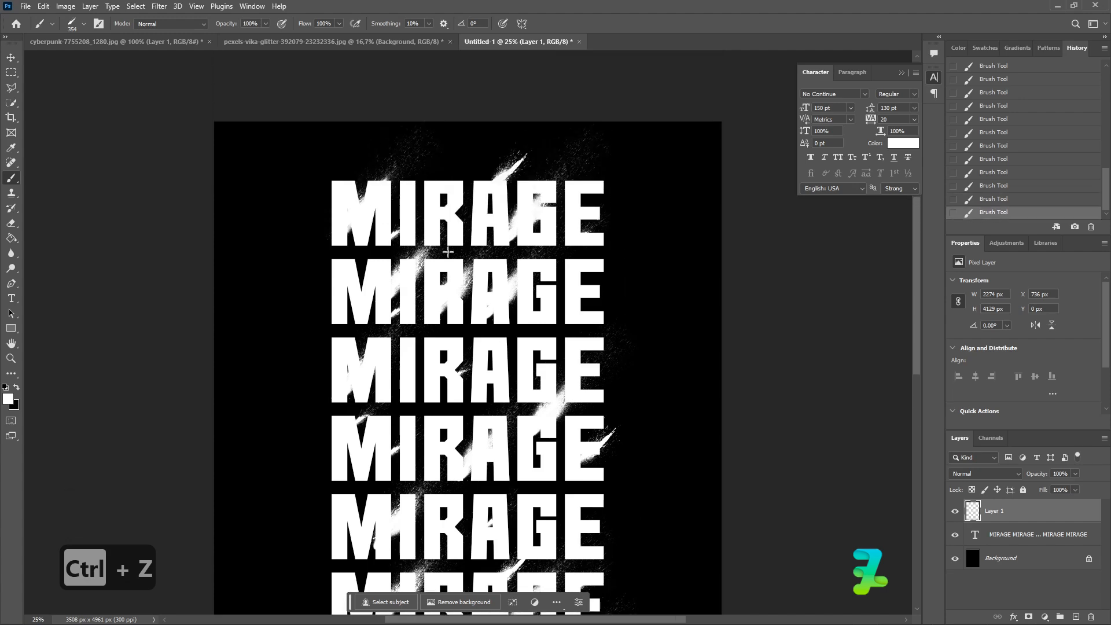
{"action": "left_click", "coordinate": [457, 255]}
{"action": "left_click", "coordinate": [588, 246]}
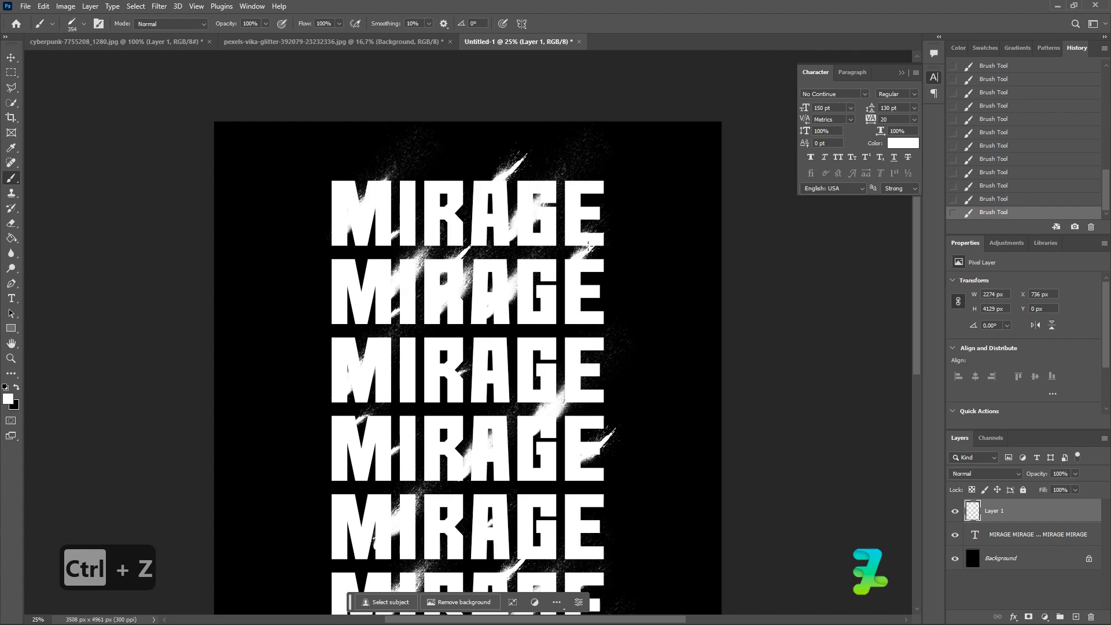
- Add splats above the E and A of the third line and above the A of the fifth line
{"action": "left_click", "coordinate": [594, 326]}
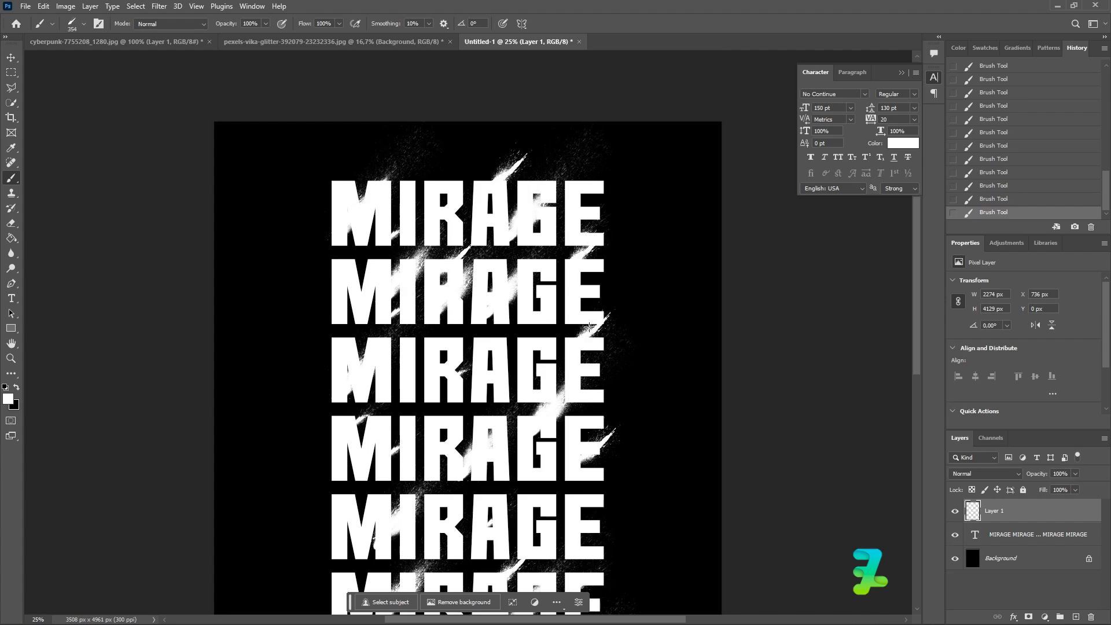
{"action": "left_click", "coordinate": [509, 325]}
{"action": "left_click_drag", "start_coordinate": [506, 476], "coordinate": [501, 483]}
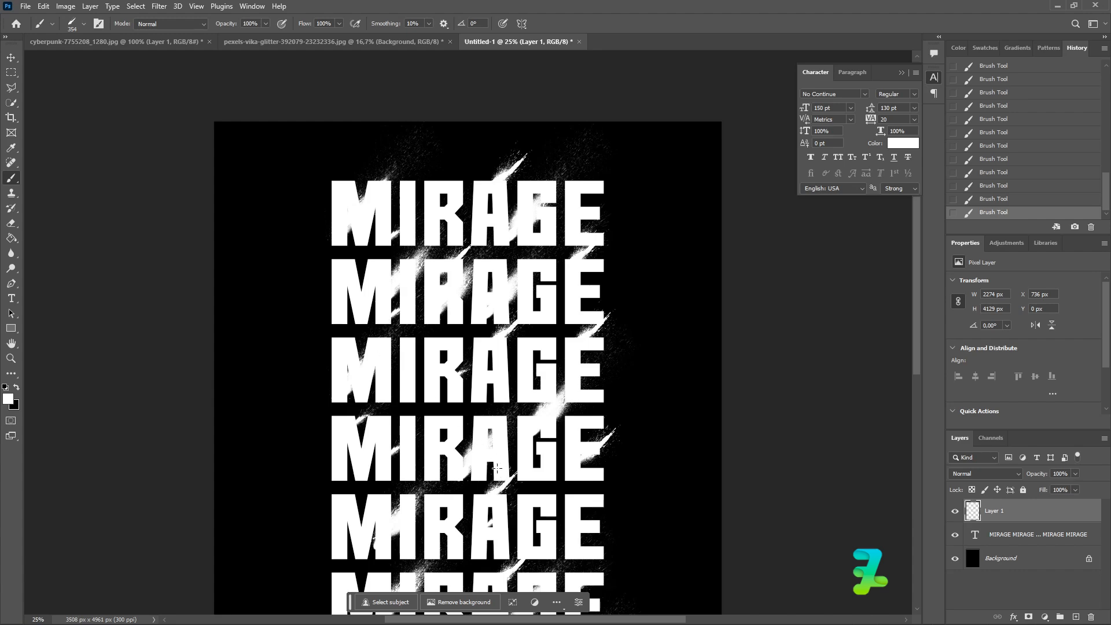
- Place splats above the G of the fifth line and the R of the sixth line, undoing misplaced stamps
{"action": "scroll", "coordinate": [497, 467], "scroll_direction": "down", "scroll_amount": 3}
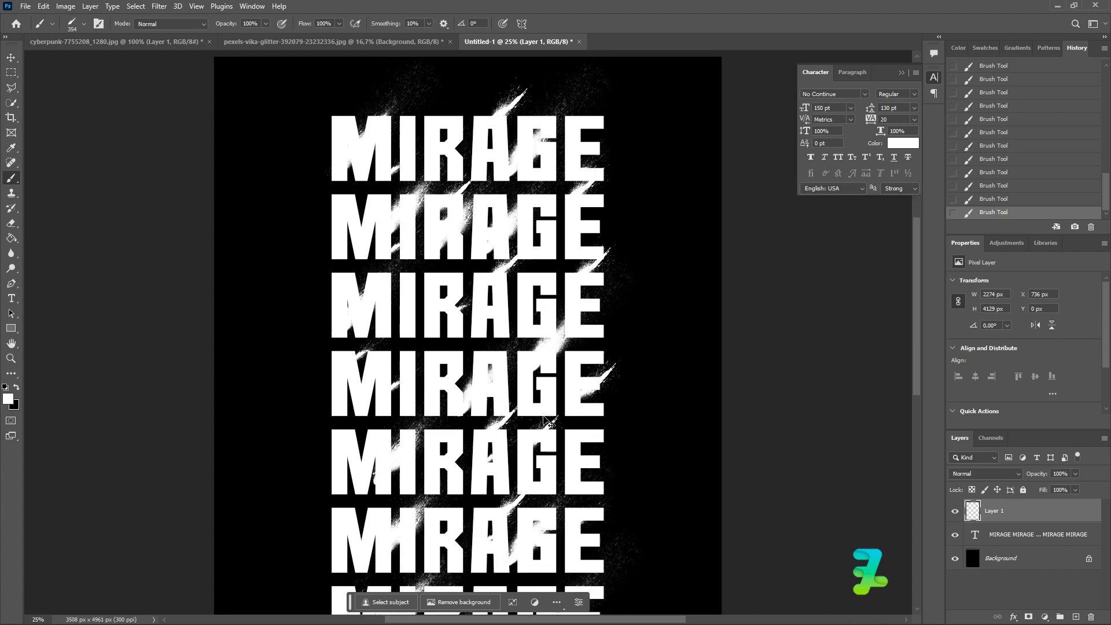
{"action": "key", "text": "ctrl+z"}
{"action": "scroll", "coordinate": [545, 418], "scroll_direction": "down", "scroll_amount": 3}
{"action": "scroll", "coordinate": [545, 418], "scroll_direction": "down", "scroll_amount": 2}
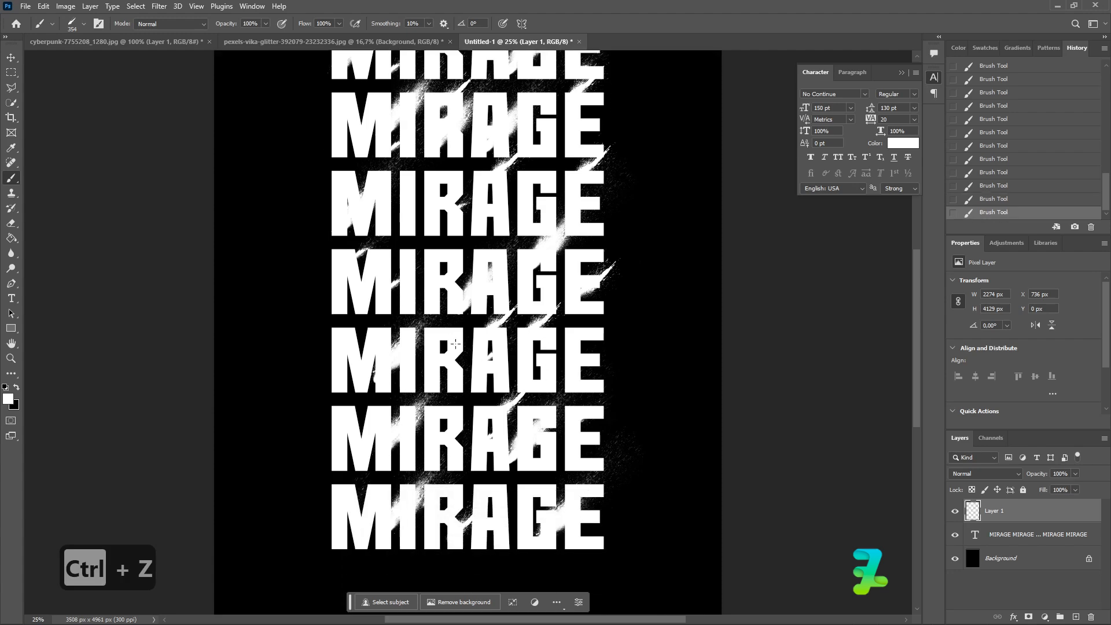
{"action": "left_click", "coordinate": [460, 383]}
{"action": "key", "text": "ctrl+z"}
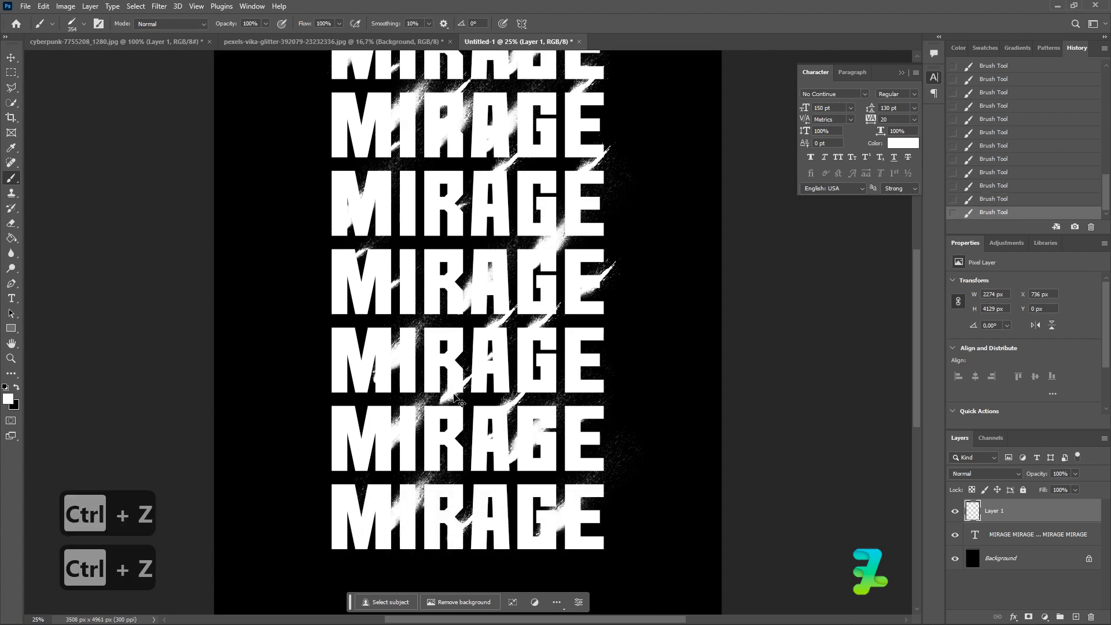
{"action": "left_click", "coordinate": [451, 395]}
- Place a splat above the I and R of the fourth line, undoing the misplaced stamps
{"action": "scroll", "coordinate": [425, 396], "scroll_direction": "up", "scroll_amount": 3}
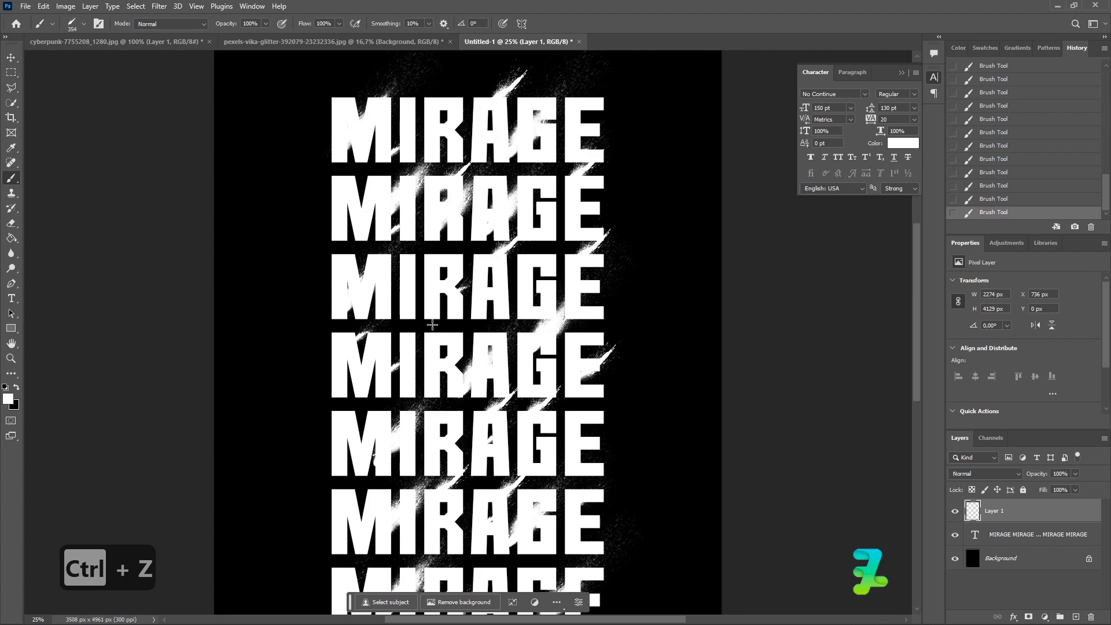
{"action": "left_click", "coordinate": [418, 323]}
{"action": "scroll", "coordinate": [514, 382], "scroll_direction": "up", "scroll_amount": 3}
{"action": "key", "text": "ctrl+z"}
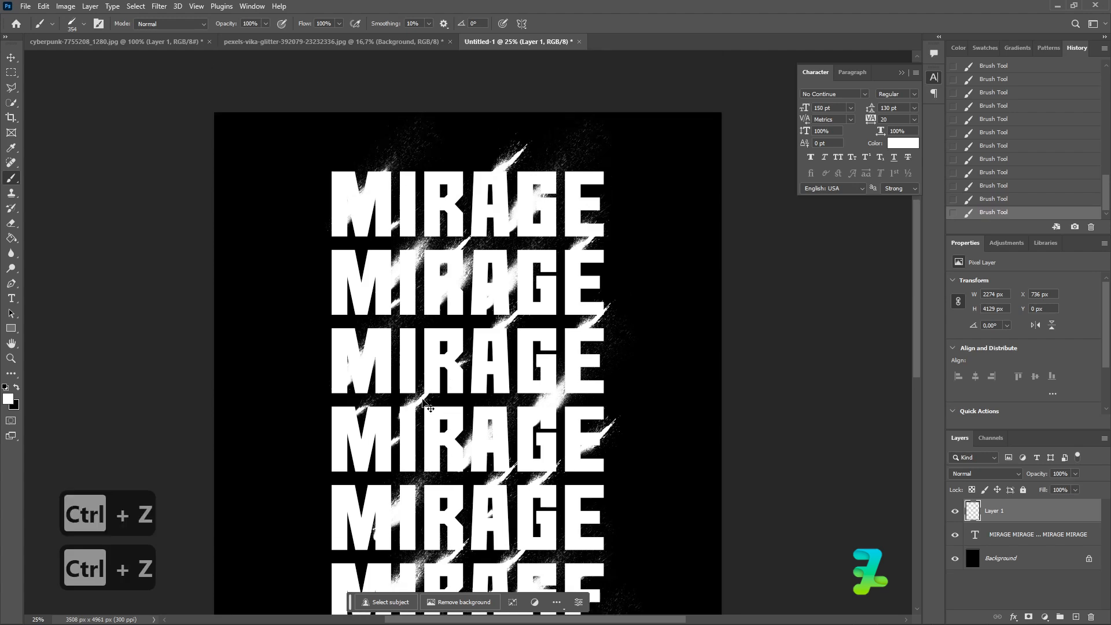
{"action": "left_click", "coordinate": [431, 390]}
{"action": "scroll", "coordinate": [495, 334], "scroll_direction": "up", "scroll_amount": 3}
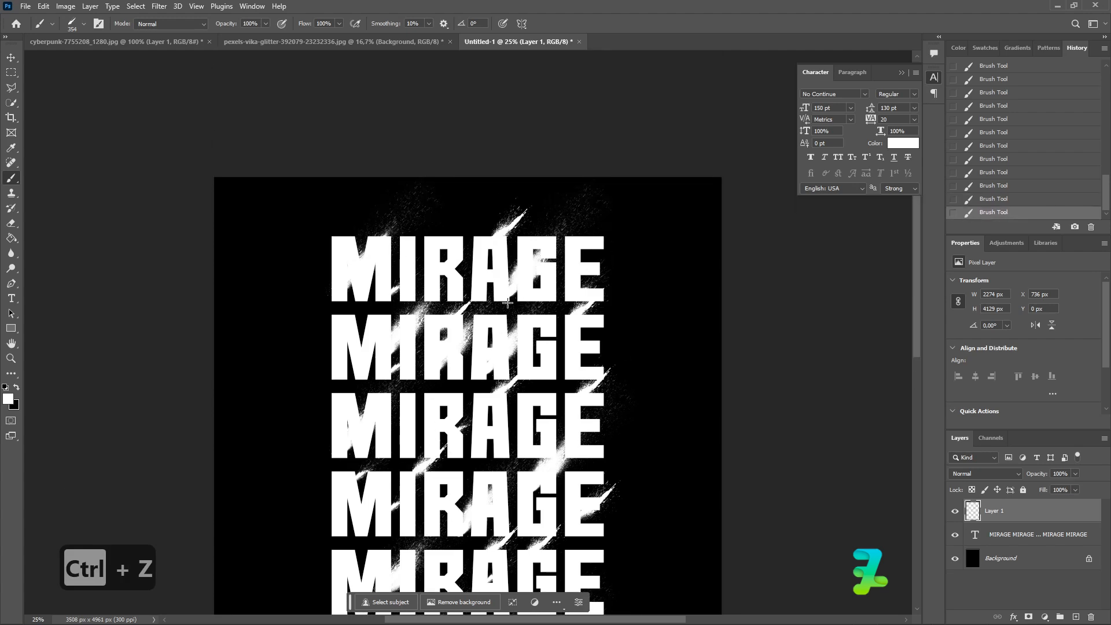
{"action": "key", "text": "ctrl+z"}
- Add splats above the M of the fifth line and the M of the seventh line
{"action": "scroll", "coordinate": [419, 408], "scroll_direction": "down", "scroll_amount": 4}
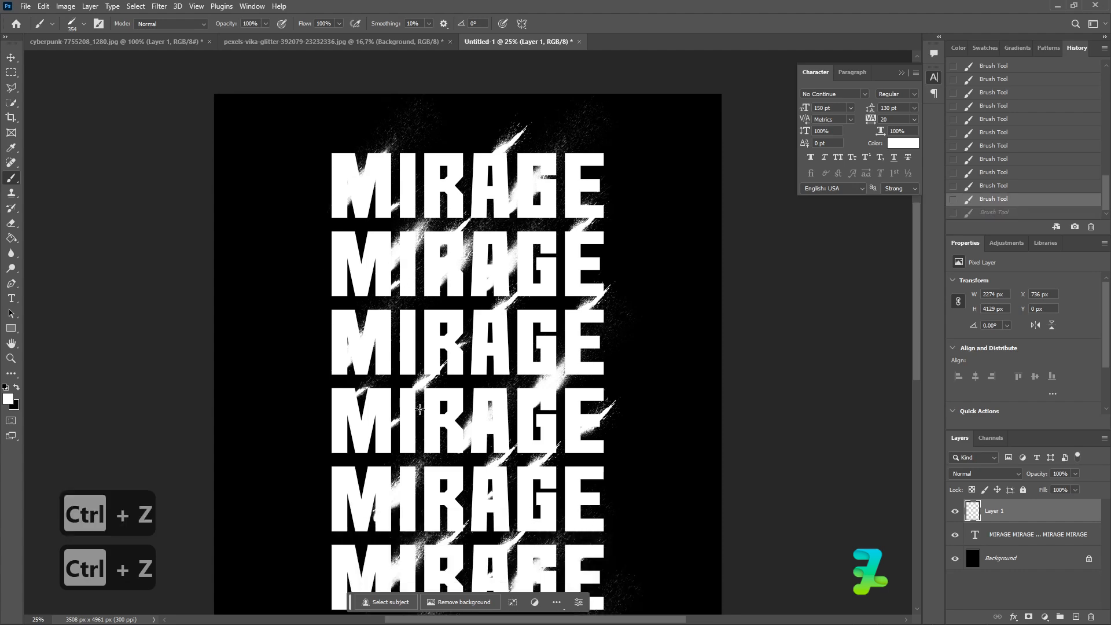
{"action": "left_click", "coordinate": [364, 428]}
{"action": "scroll", "coordinate": [371, 431], "scroll_direction": "down", "scroll_amount": 2}
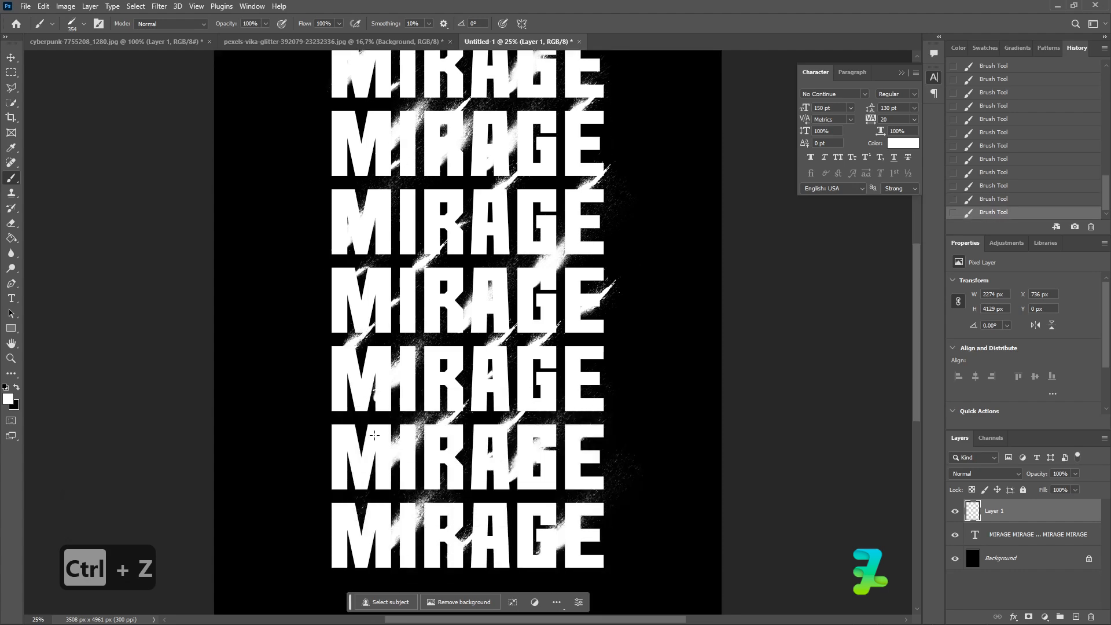
{"action": "left_click", "coordinate": [358, 484]}
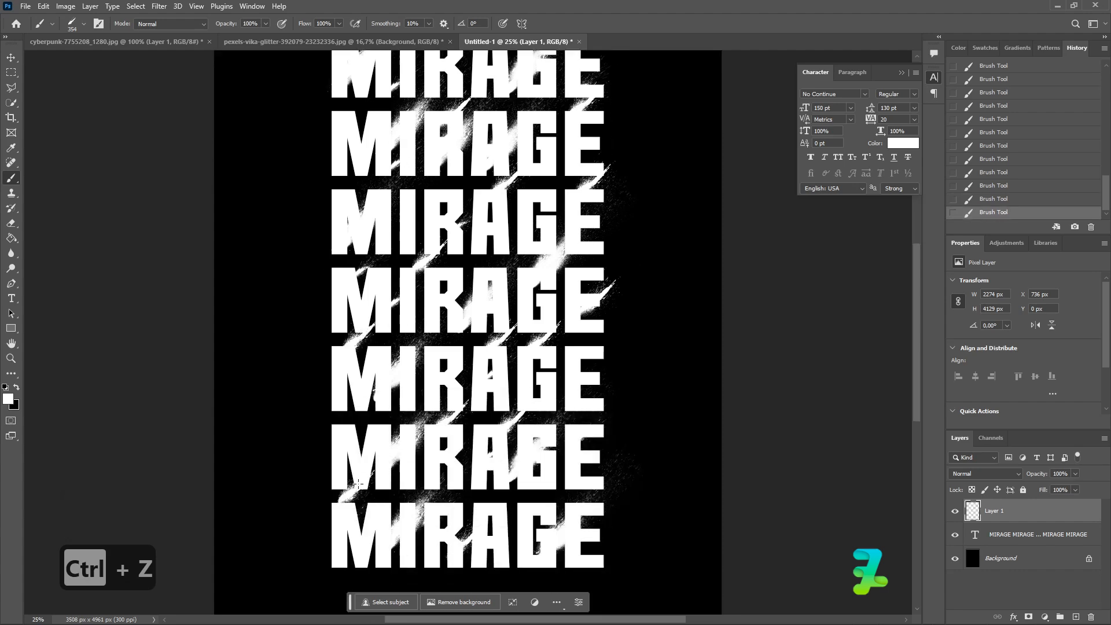
- Switch to the 04_ink_splat brush and set its size to 432 px
{"action": "left_click", "coordinate": [84, 24]}
{"action": "left_click", "coordinate": [82, 213]}
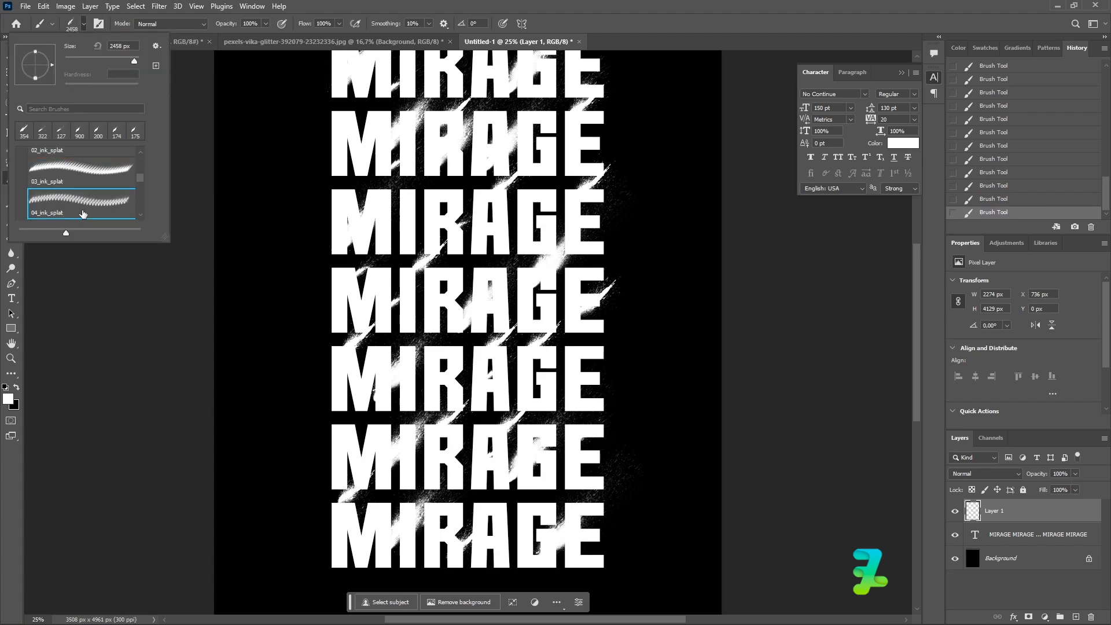
{"action": "left_click_drag", "start_coordinate": [133, 62], "coordinate": [128, 62]}
{"action": "left_click", "coordinate": [84, 24]}
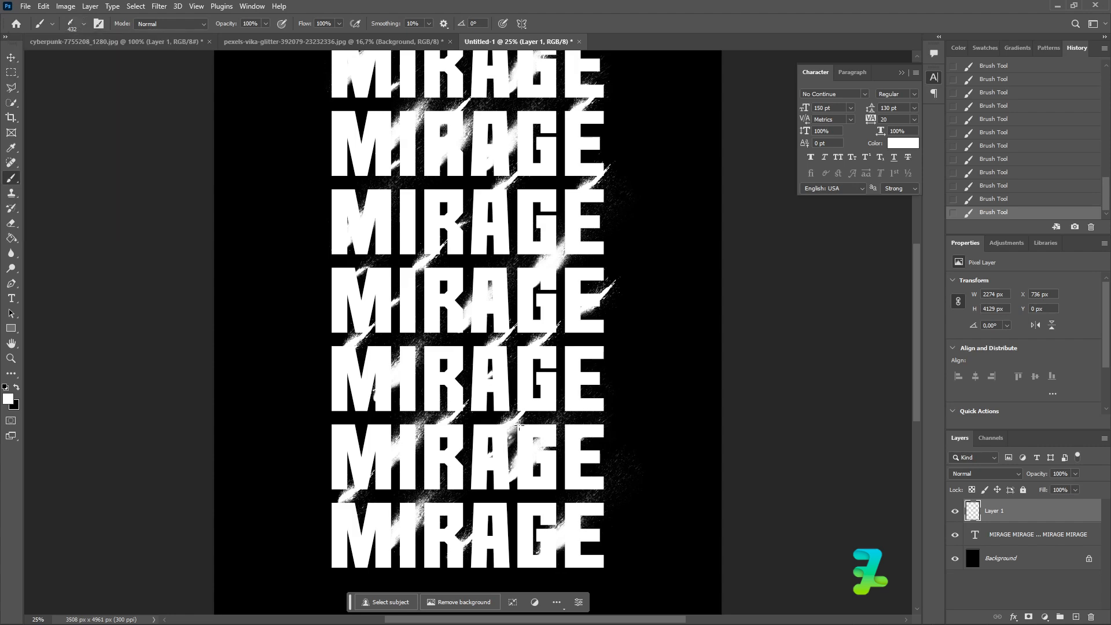
- Stamp splats above the G of the sixth line and near the G of the seventh line, undoing misplaced ones
{"action": "key", "text": "ctrl+z"}
{"action": "key", "text": "ctrl+z"}
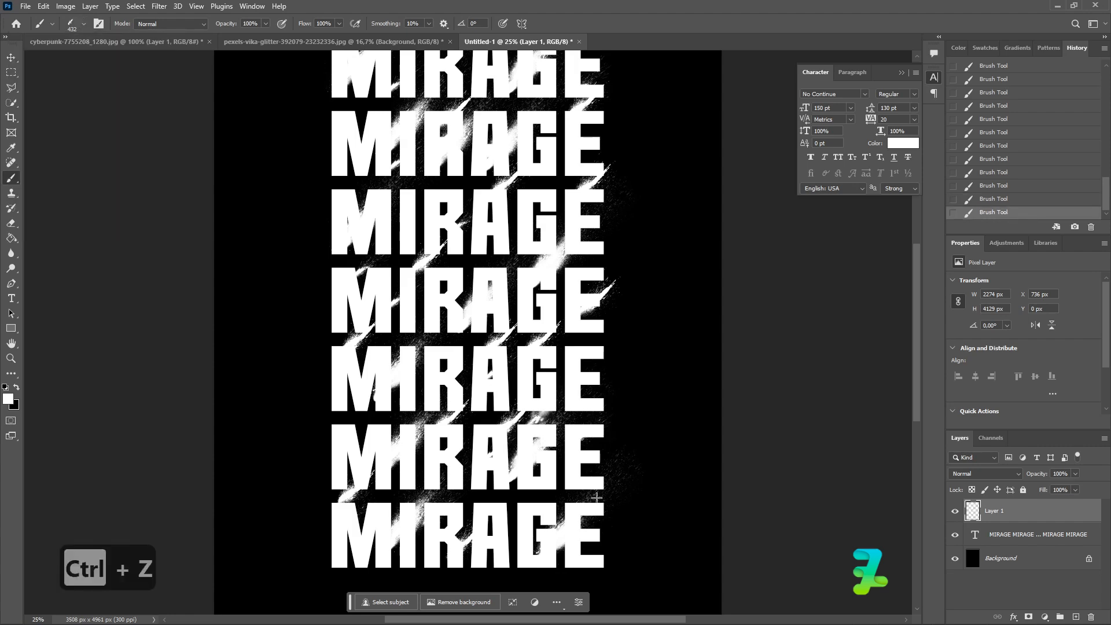
{"action": "key", "text": "ctrl+z"}
{"action": "scroll", "coordinate": [381, 433], "scroll_direction": "up", "scroll_amount": 2}
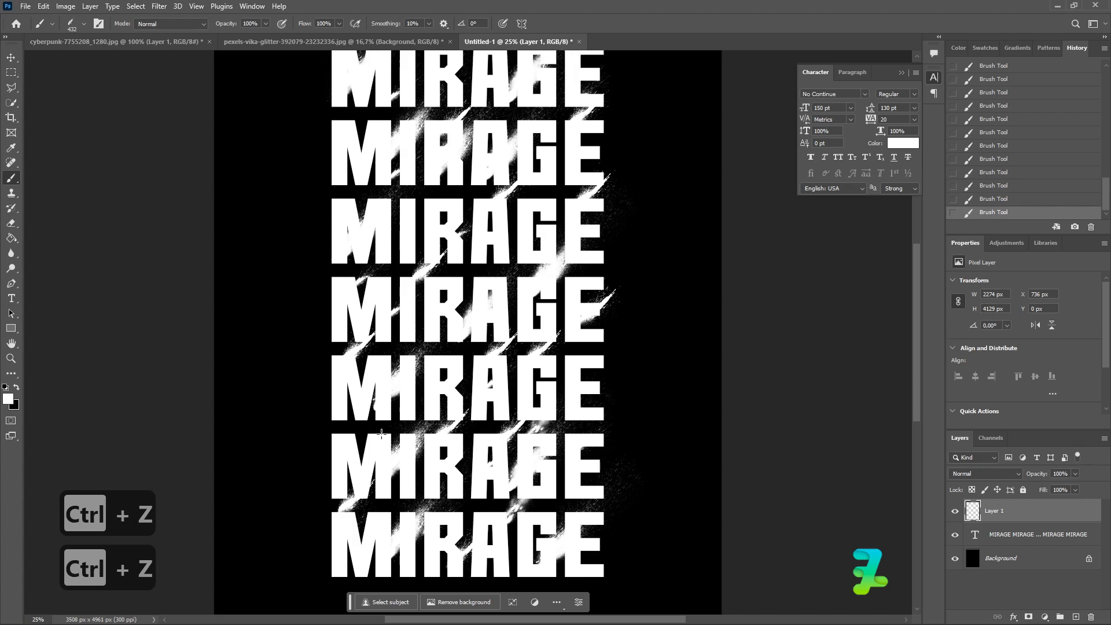
- Add splats to the M of the second line, the E of the first line, and between the Es of the third and fourth lines
{"action": "scroll", "coordinate": [381, 434], "scroll_direction": "up", "scroll_amount": 2}
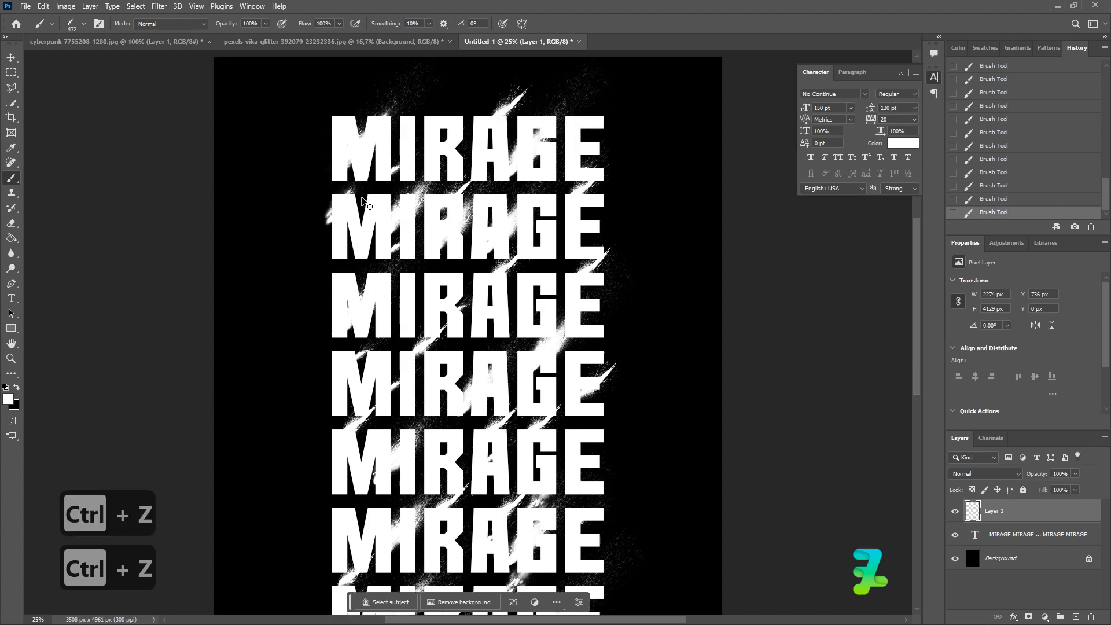
{"action": "key", "text": "ctrl+z"}
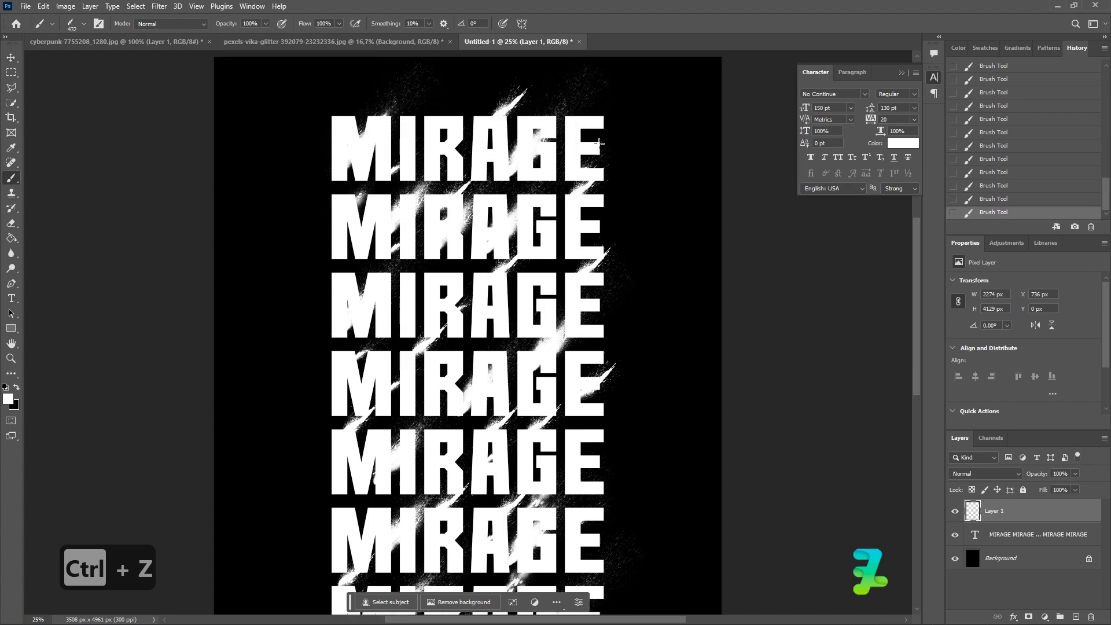
{"action": "left_click_drag", "start_coordinate": [574, 325], "coordinate": [594, 323]}
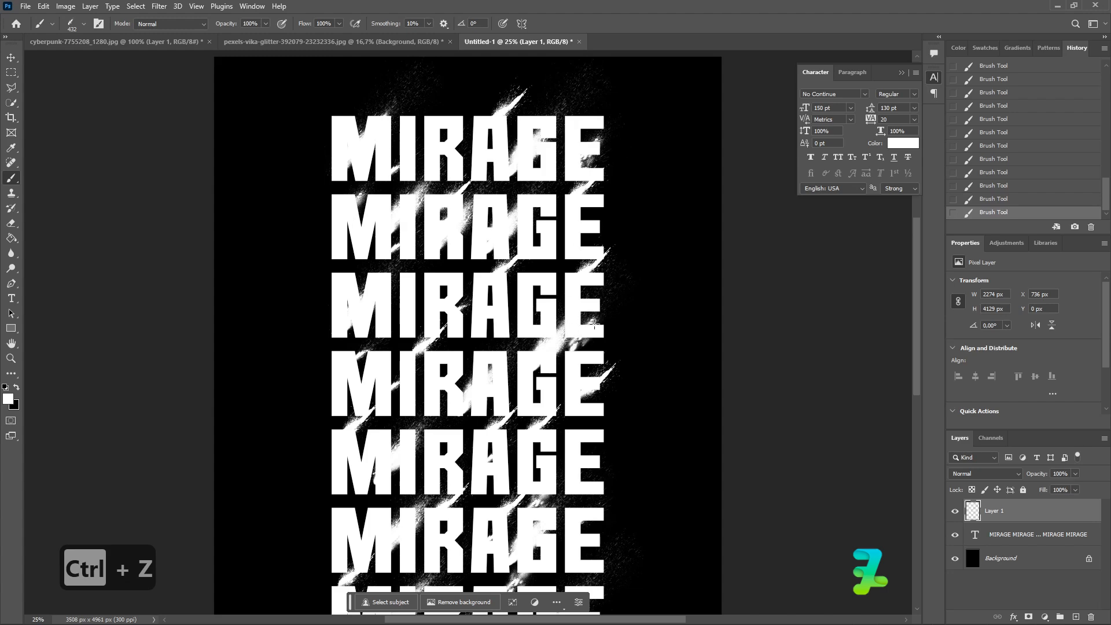
{"action": "key", "text": "ctrl+z"}
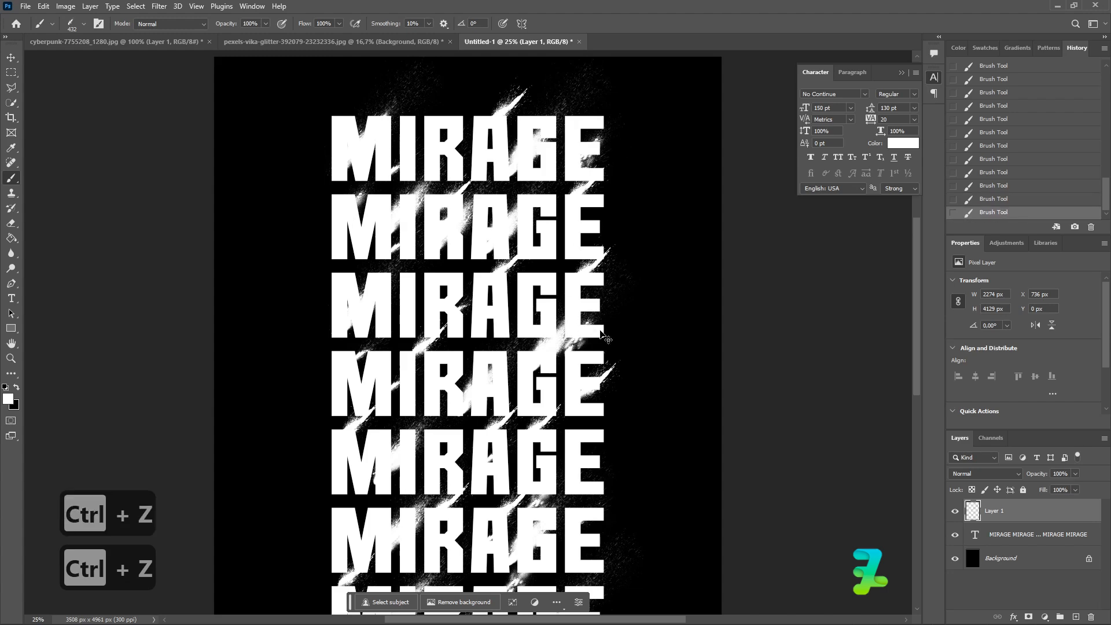
{"action": "key", "text": "ctrl+z"}
- Add splats to the E of the fifth line and the M of the sixth line, undoing the stamp on the seventh line's M
{"action": "left_click_drag", "start_coordinate": [592, 437], "coordinate": [590, 438]}
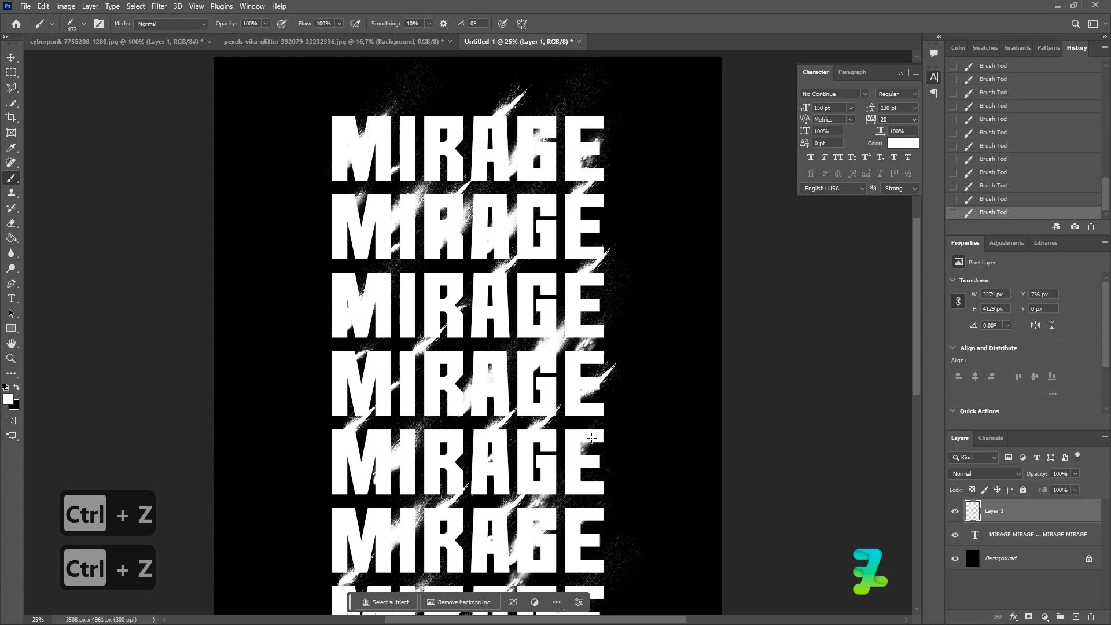
{"action": "scroll", "coordinate": [439, 471], "scroll_direction": "down", "scroll_amount": 3}
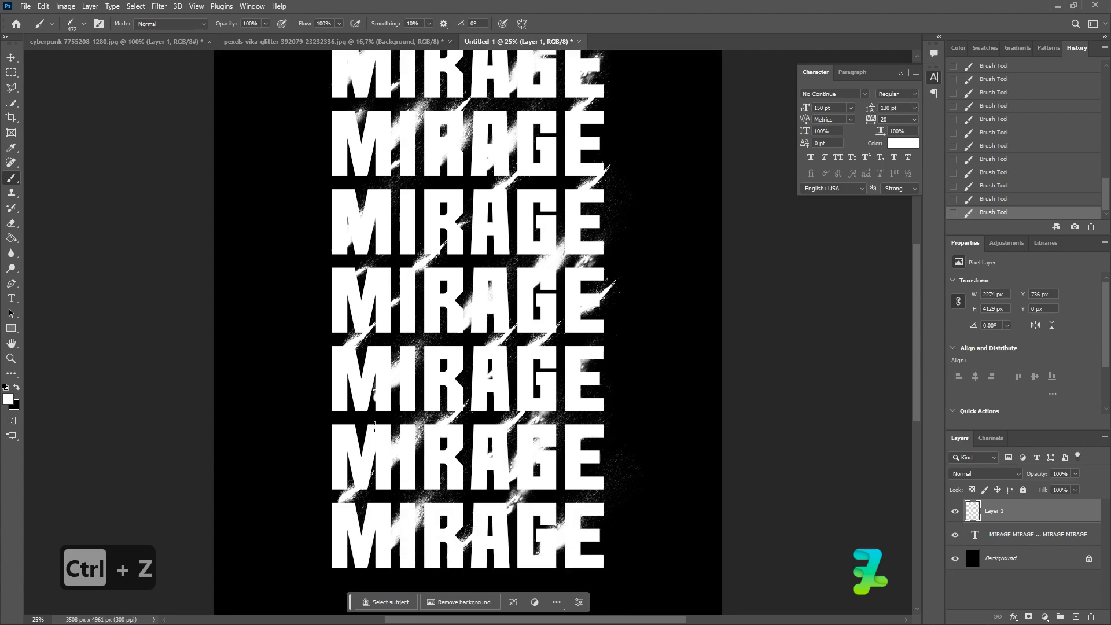
{"action": "scroll", "coordinate": [421, 512], "scroll_direction": "down", "scroll_amount": 1}
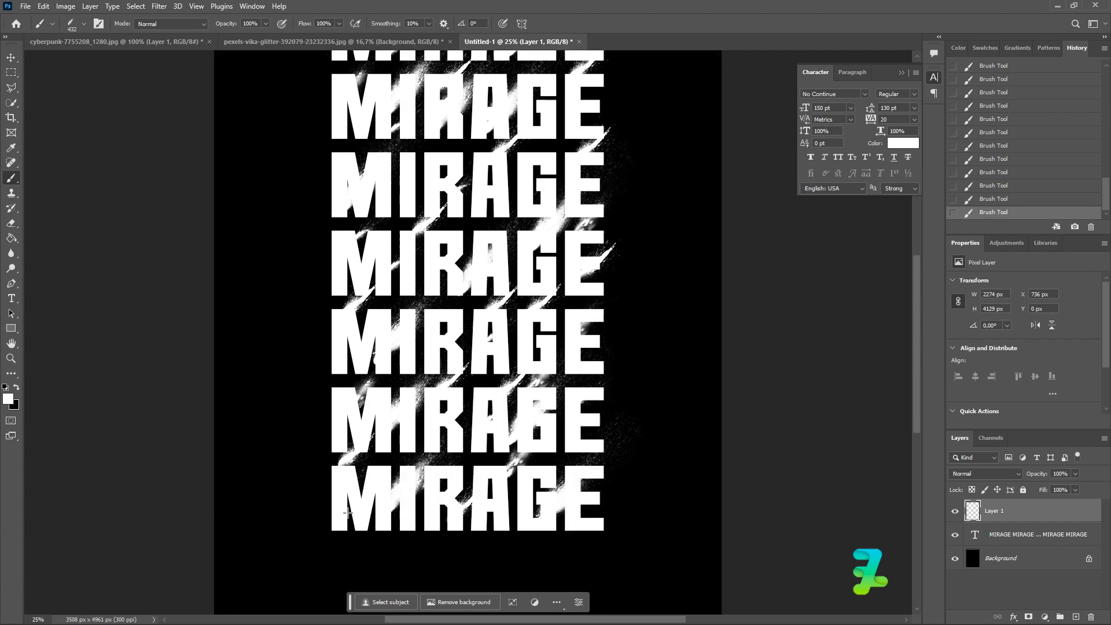
{"action": "left_click_drag", "start_coordinate": [348, 511], "coordinate": [348, 516]}
{"action": "key", "text": "ctrl+z"}
- Group the white splatter layer together with the MIRAGE text layer
{"action": "scroll", "coordinate": [449, 439], "scroll_direction": "up", "scroll_amount": 5}
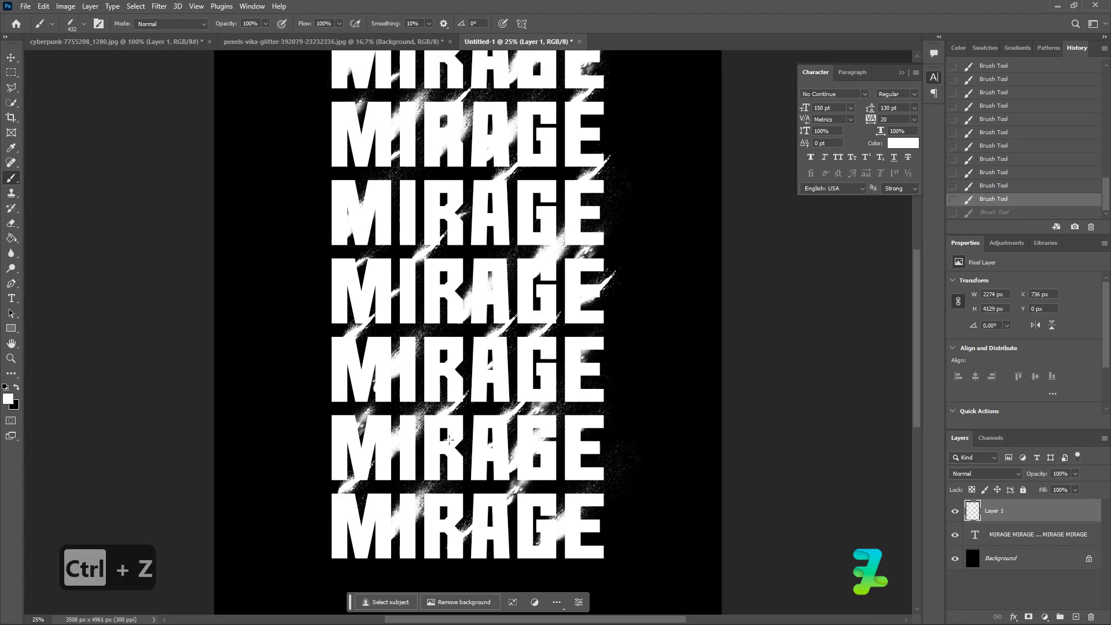
{"action": "scroll", "coordinate": [449, 440], "scroll_direction": "up", "scroll_amount": 1}
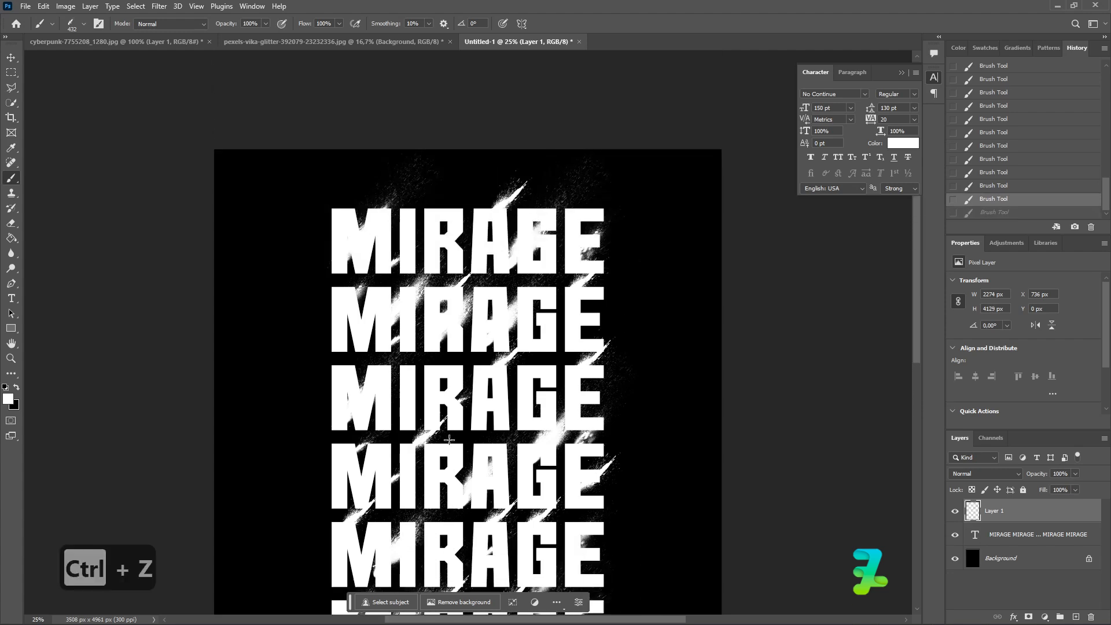
{"action": "scroll", "coordinate": [449, 440], "scroll_direction": "down", "scroll_amount": 5}
{"action": "scroll", "coordinate": [449, 440], "scroll_direction": "up", "scroll_amount": 1}
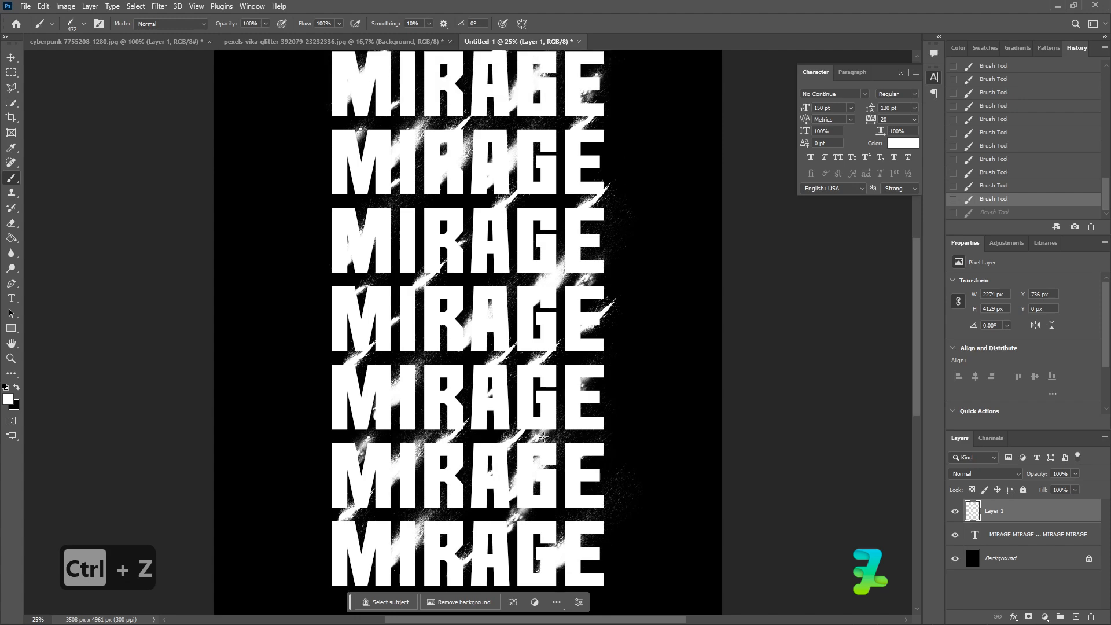
{"action": "left_click", "coordinate": [1010, 544], "text": "shift"}
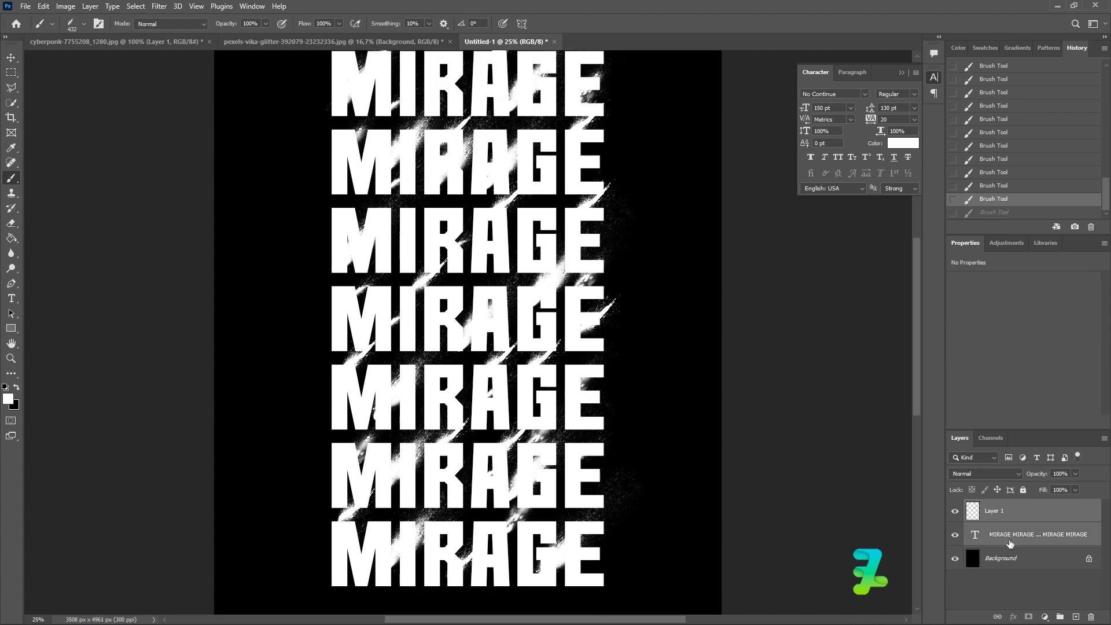
{"action": "key", "text": "ctrl+g"}
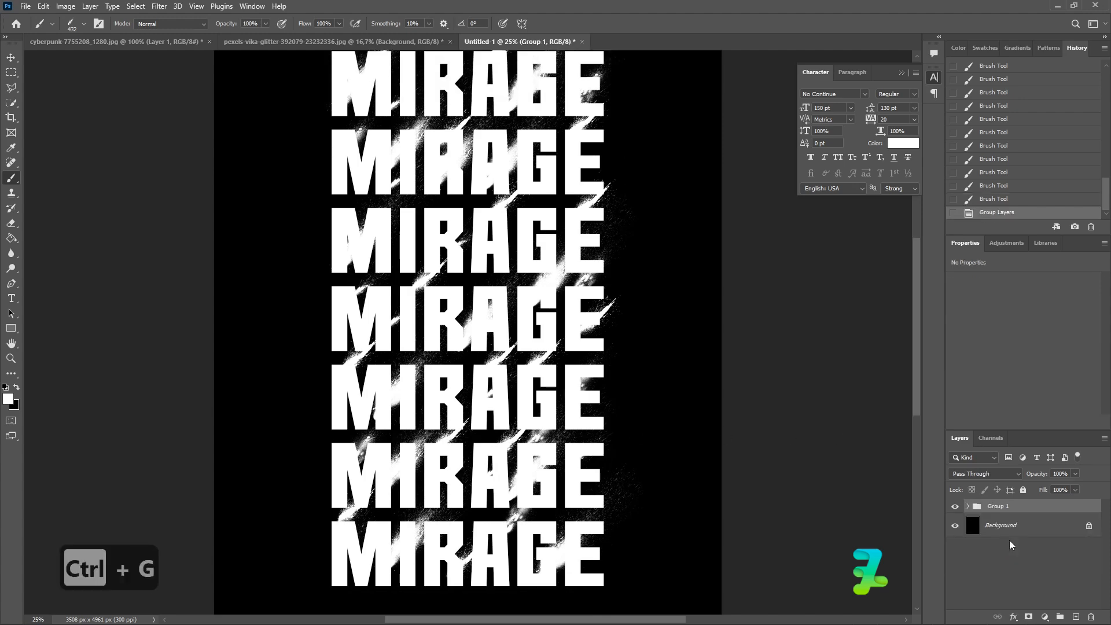
- Rename the new layer group as Text
{"action": "double_click", "coordinate": [1004, 507]}
{"action": "key", "text": "Caps_Lock"}
{"action": "type", "text": "EX"}
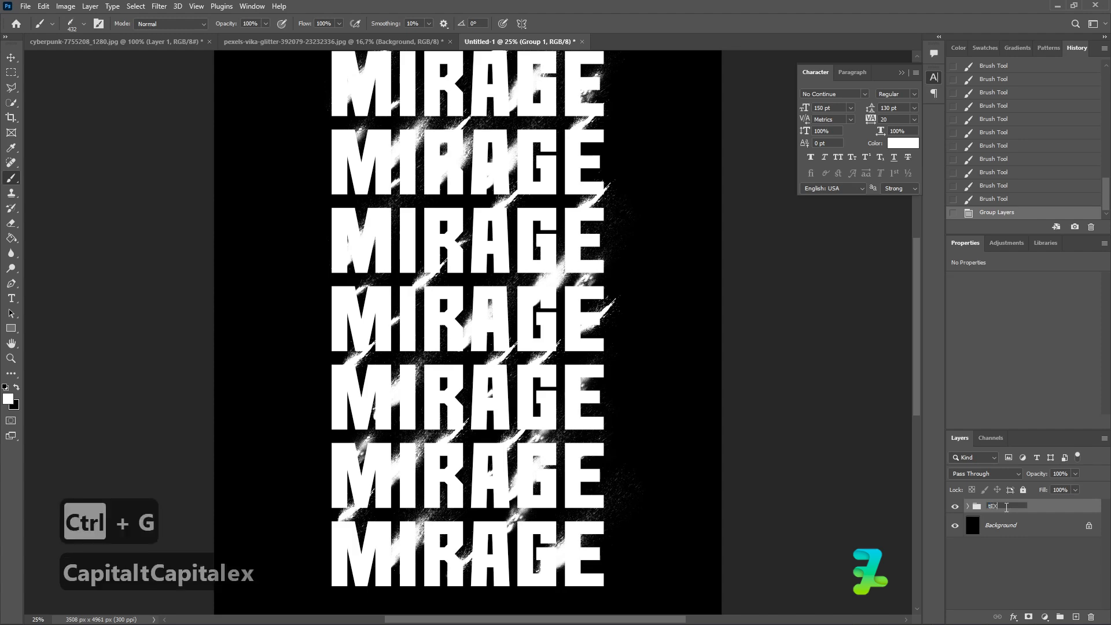
{"action": "key", "text": "BackSpace"}
{"action": "key", "text": "BackSpace"}
{"action": "key", "text": "BackSpace"}
{"action": "type", "text": "T"}
{"action": "key", "text": "Caps_Lock"}
{"action": "type", "text": "ext"}
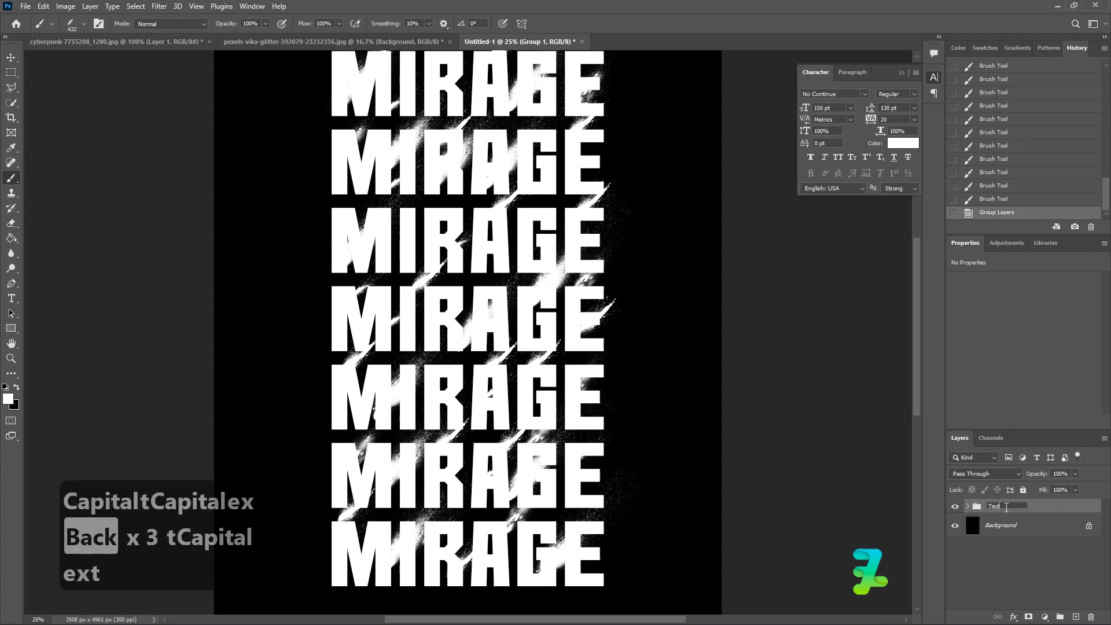
{"action": "key", "text": "Return"}
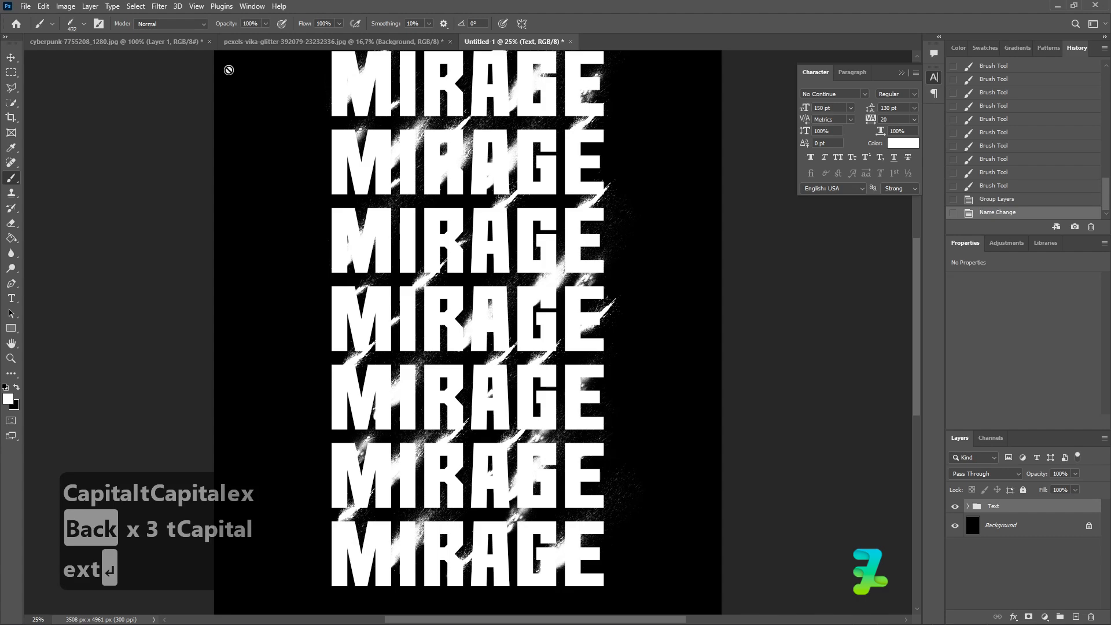
- Float the cyberpunk-7755208_1280.jpg document in its own window and place it over the lower part of the poster
{"action": "left_click", "coordinate": [135, 40]}
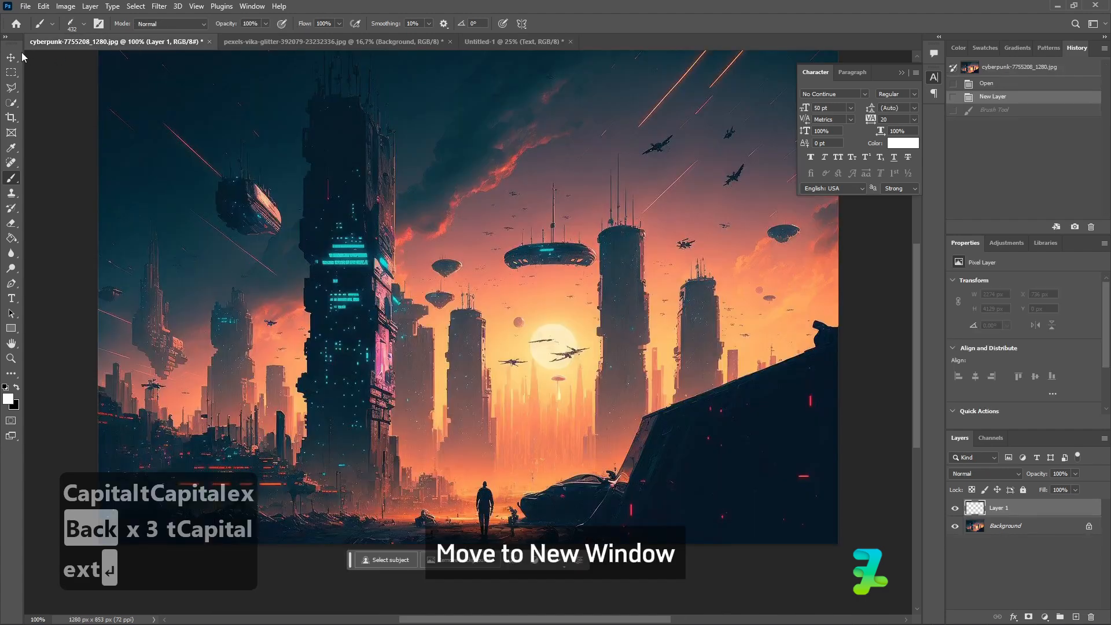
{"action": "key", "text": "v"}
{"action": "right_click", "coordinate": [68, 44]}
{"action": "left_click", "coordinate": [122, 99]}
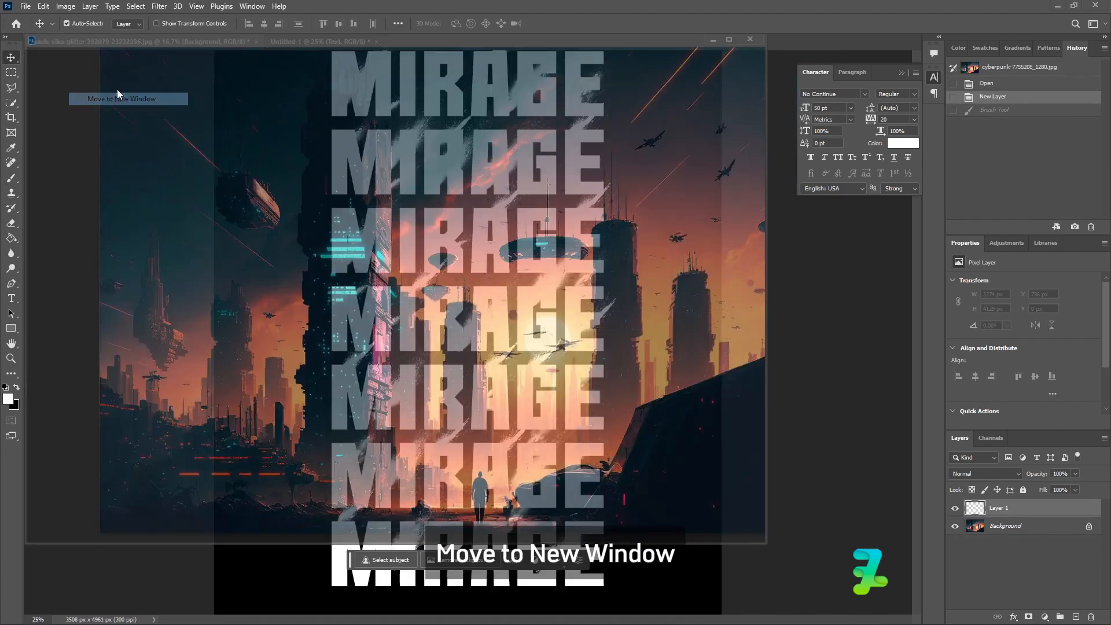
{"action": "left_click_drag", "start_coordinate": [271, 51], "coordinate": [271, 389]}
{"action": "scroll", "coordinate": [611, 490], "scroll_direction": "up", "scroll_amount": 3}
{"action": "left_click", "coordinate": [611, 489]}
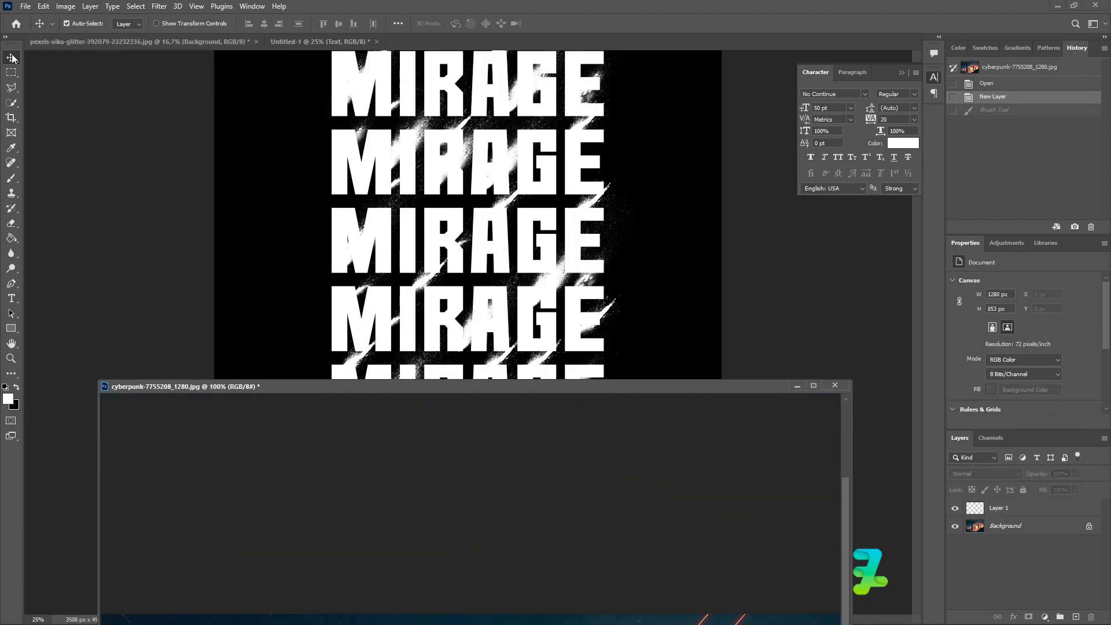
- Copy the cyberpunk image's Background layer into the Untitled-1 poster and close the source image without saving
{"action": "left_click", "coordinate": [969, 526]}
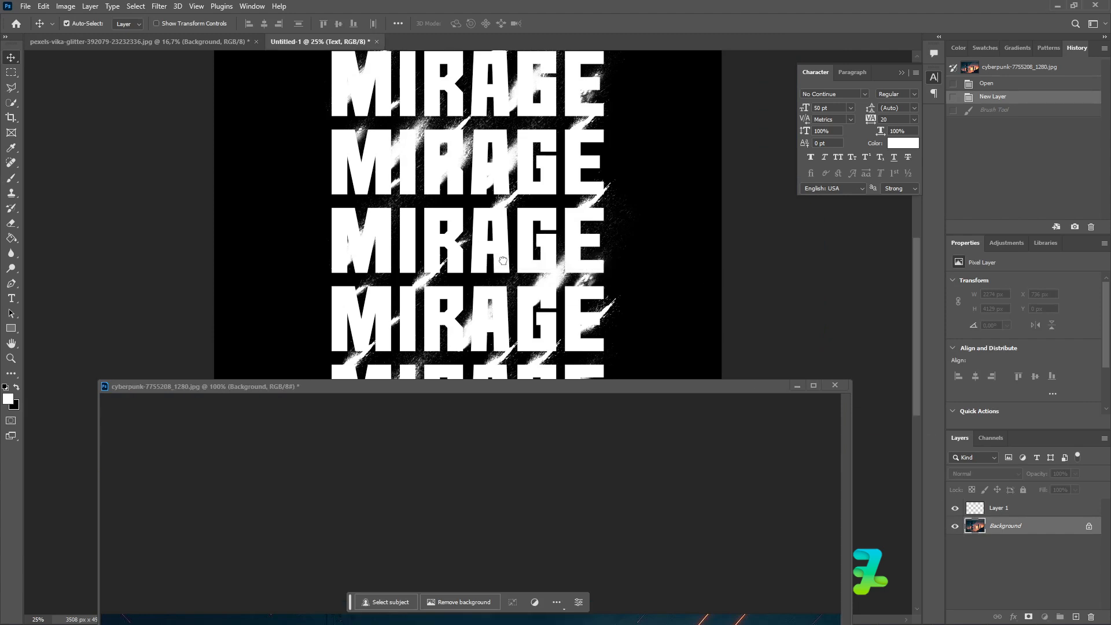
{"action": "left_click_drag", "start_coordinate": [502, 260], "coordinate": [503, 261]}
{"action": "left_click", "coordinate": [836, 386]}
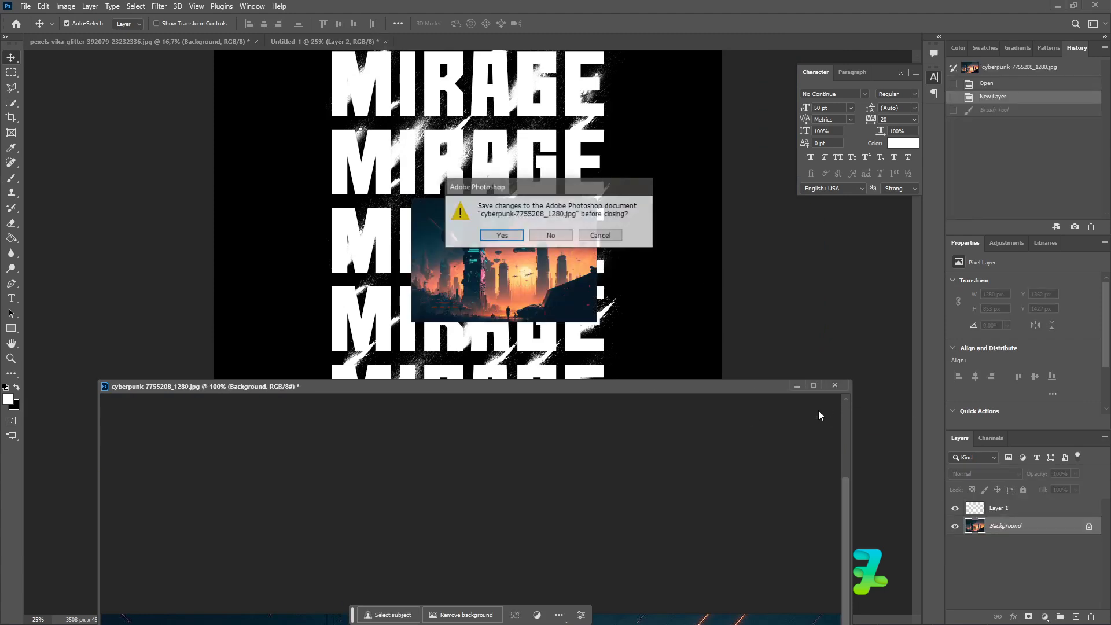
{"action": "left_click", "coordinate": [552, 239]}
- Place the cyberpunk image layer below the Text group and scale it proportionally to about 623.5% so it covers the whole poster
{"action": "left_click_drag", "start_coordinate": [974, 511], "coordinate": [985, 546]}
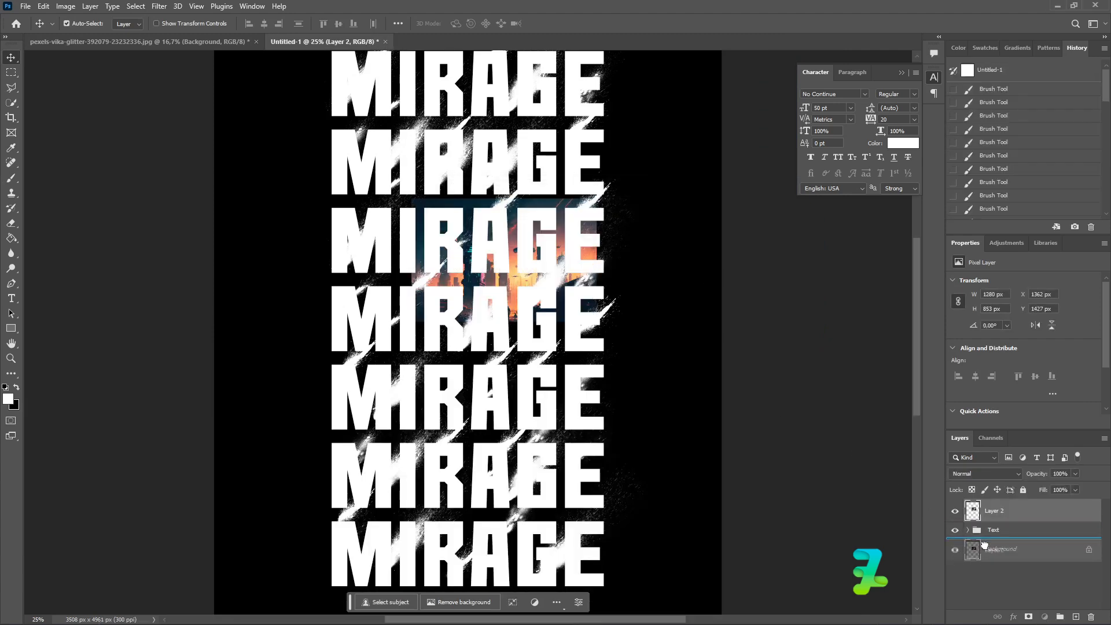
{"action": "key", "text": "ctrl+minus"}
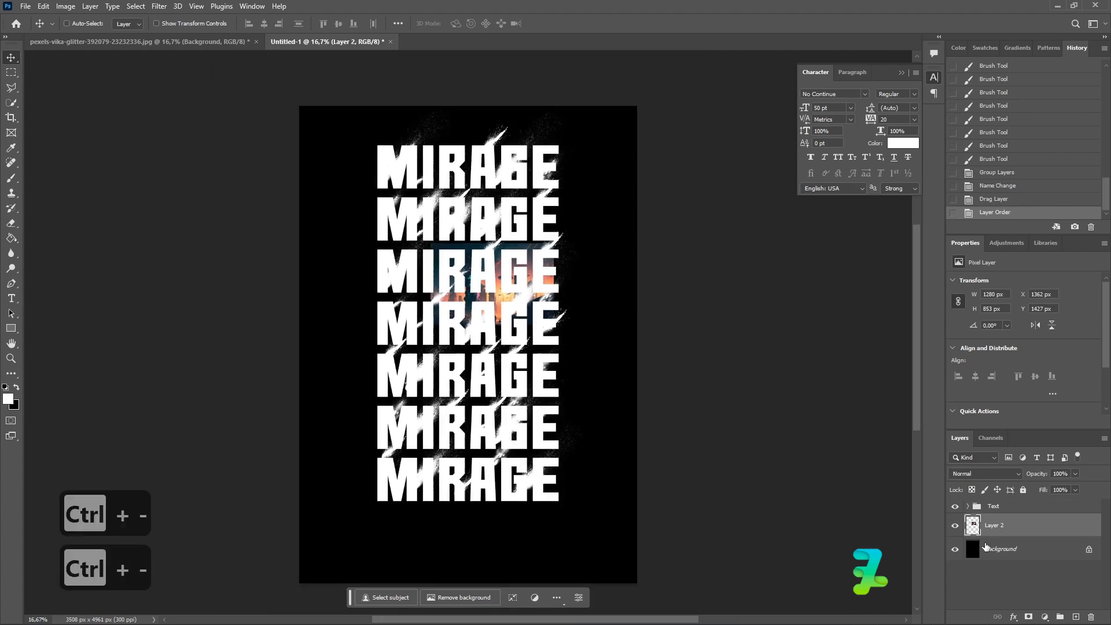
{"action": "key", "text": "ctrl+minus"}
{"action": "key", "text": "ctrl+t"}
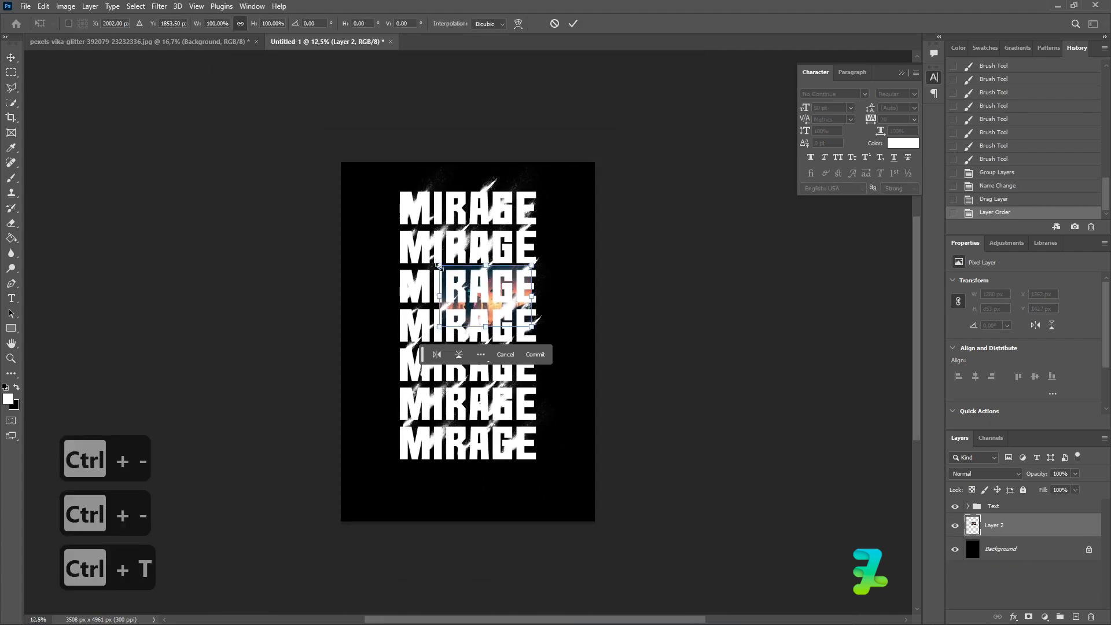
{"action": "left_click_drag", "start_coordinate": [439, 266], "coordinate": [300, 173]}
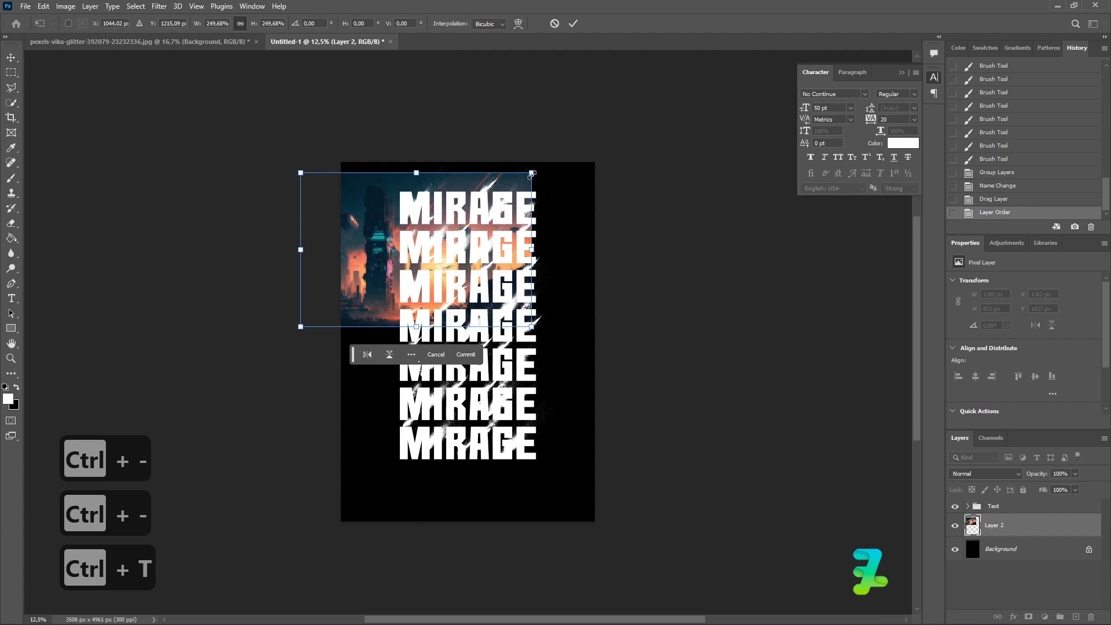
{"action": "left_click_drag", "start_coordinate": [531, 173], "coordinate": [606, 123]}
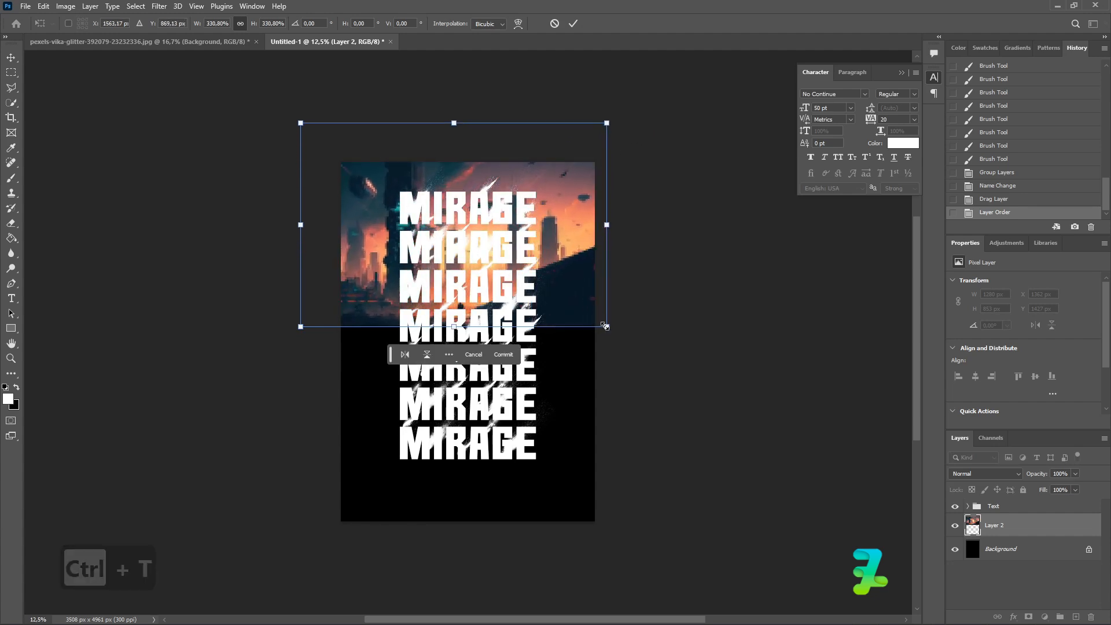
{"action": "left_click_drag", "start_coordinate": [604, 327], "coordinate": [907, 528]}
{"action": "left_click_drag", "start_coordinate": [301, 123], "coordinate": [332, 144]}
{"action": "left_click_drag", "start_coordinate": [566, 280], "coordinate": [399, 280]}
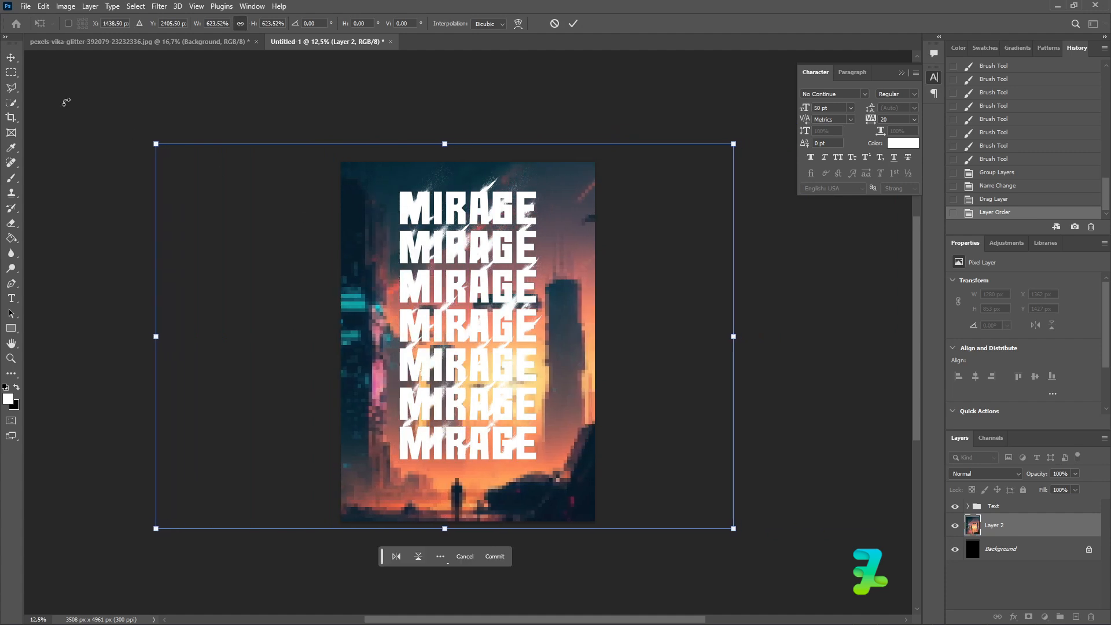
{"action": "left_click", "coordinate": [11, 57]}
- Set the cyberpunk image layer's blend mode to Hard Light and duplicate the layer
{"action": "scroll", "coordinate": [486, 353], "scroll_direction": "down", "scroll_amount": 1}
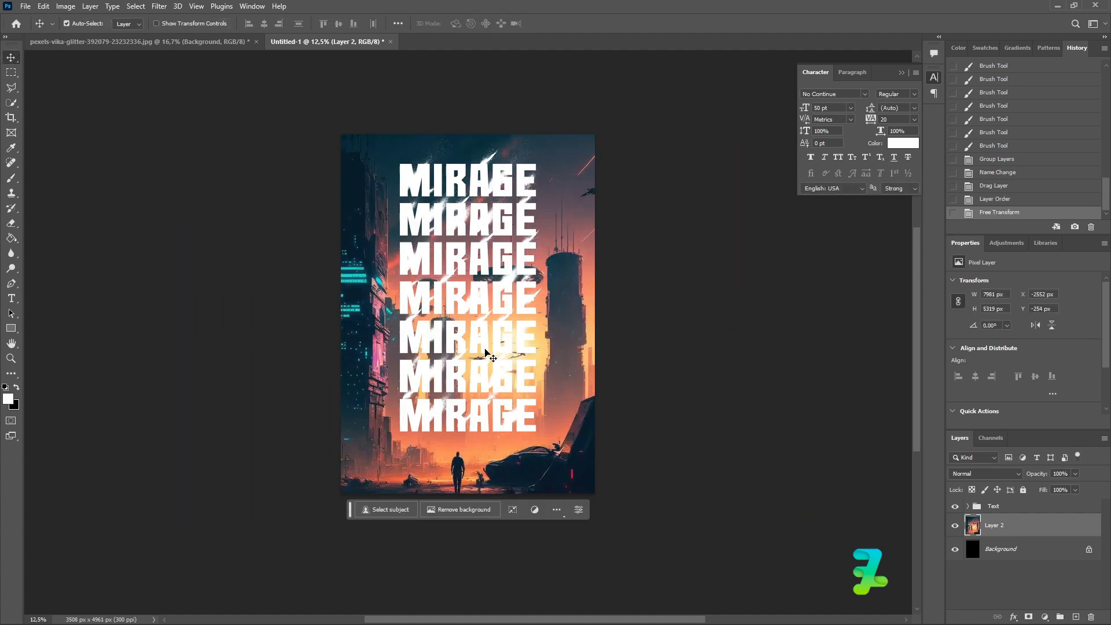
{"action": "scroll", "coordinate": [486, 353], "scroll_direction": "down", "scroll_amount": 1}
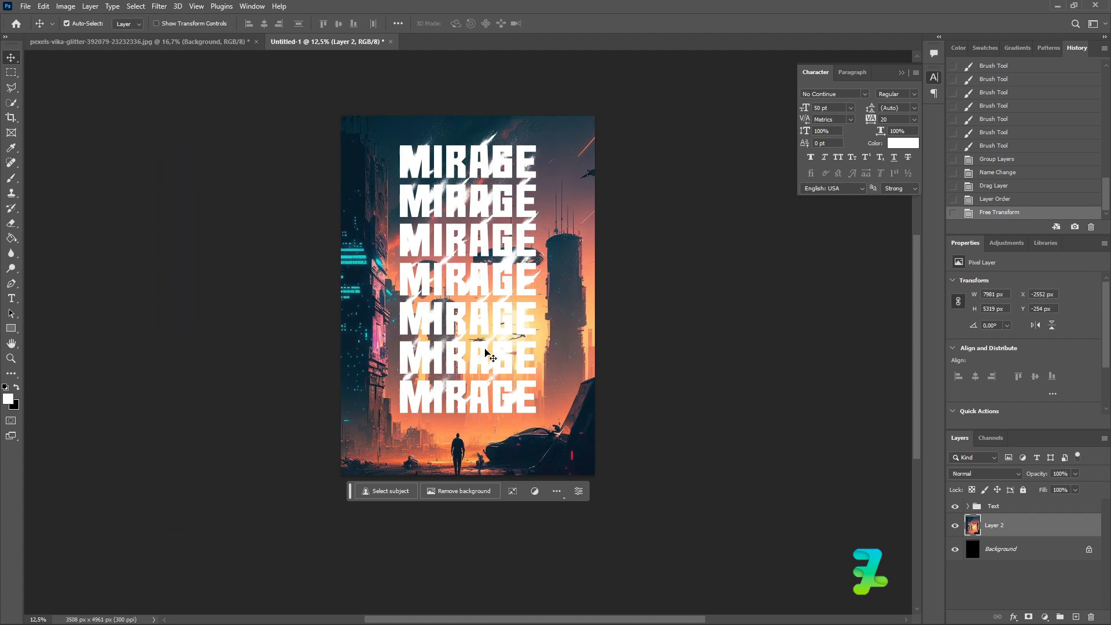
{"action": "left_click", "coordinate": [998, 472]}
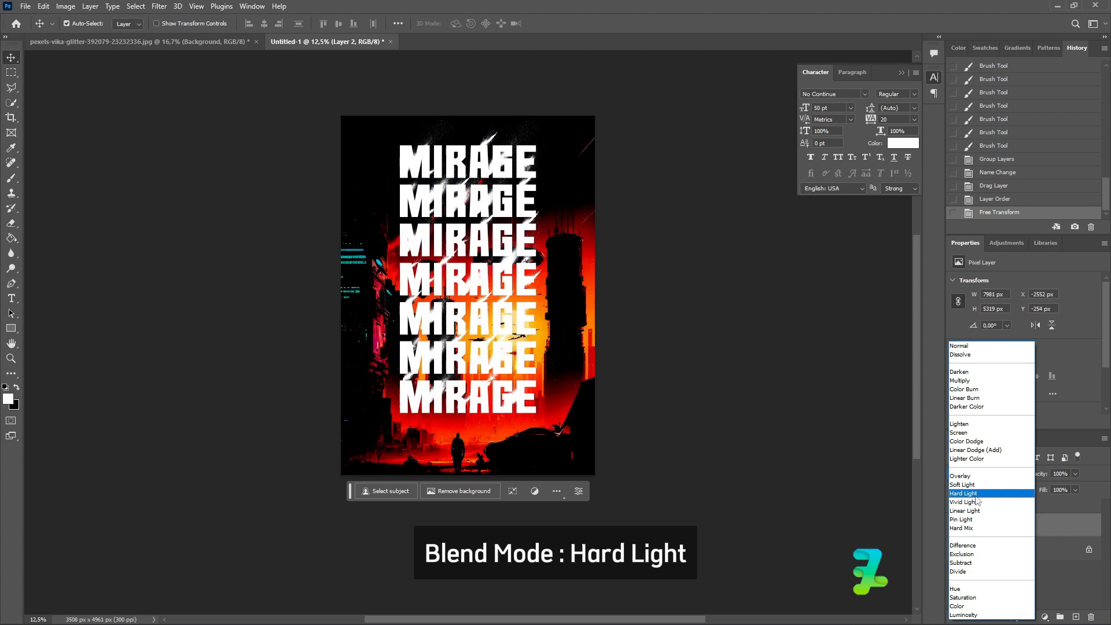
{"action": "left_click", "coordinate": [976, 498]}
{"action": "mouse_move", "coordinate": [976, 528]}
{"action": "left_mouse_down"}
{"action": "mouse_move", "coordinate": [979, 507]}
{"action": "mouse_move", "coordinate": [988, 527]}
{"action": "left_mouse_up"}
{"action": "key", "text": "ctrl+j"}
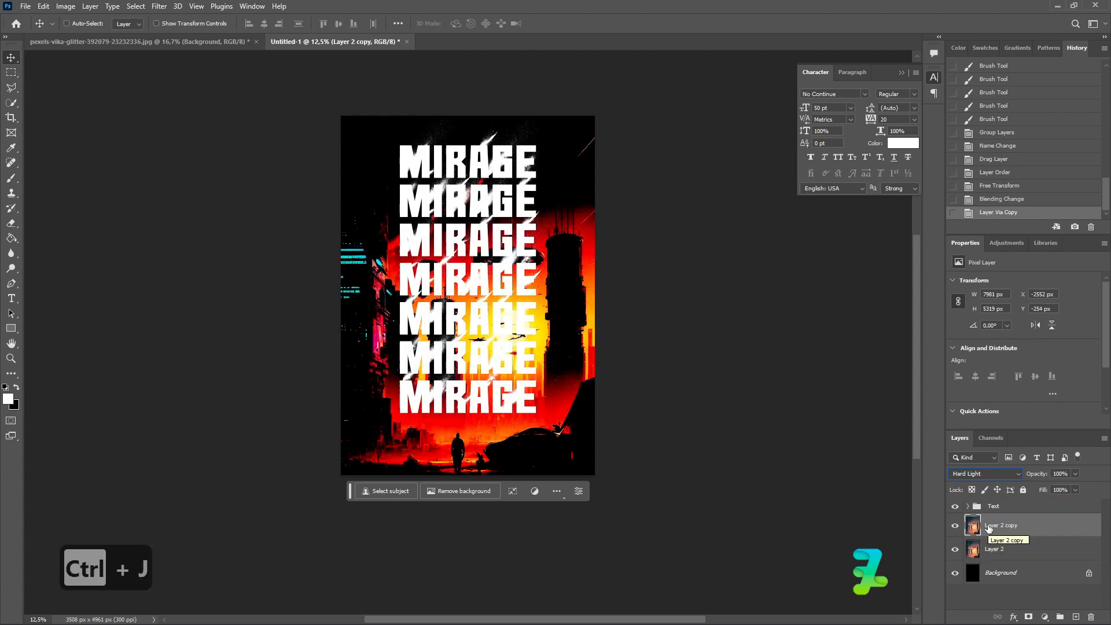
- Return the original Layer 2 to Normal blending and move its Hard Light copy above the Text group
{"action": "left_click", "coordinate": [974, 549]}
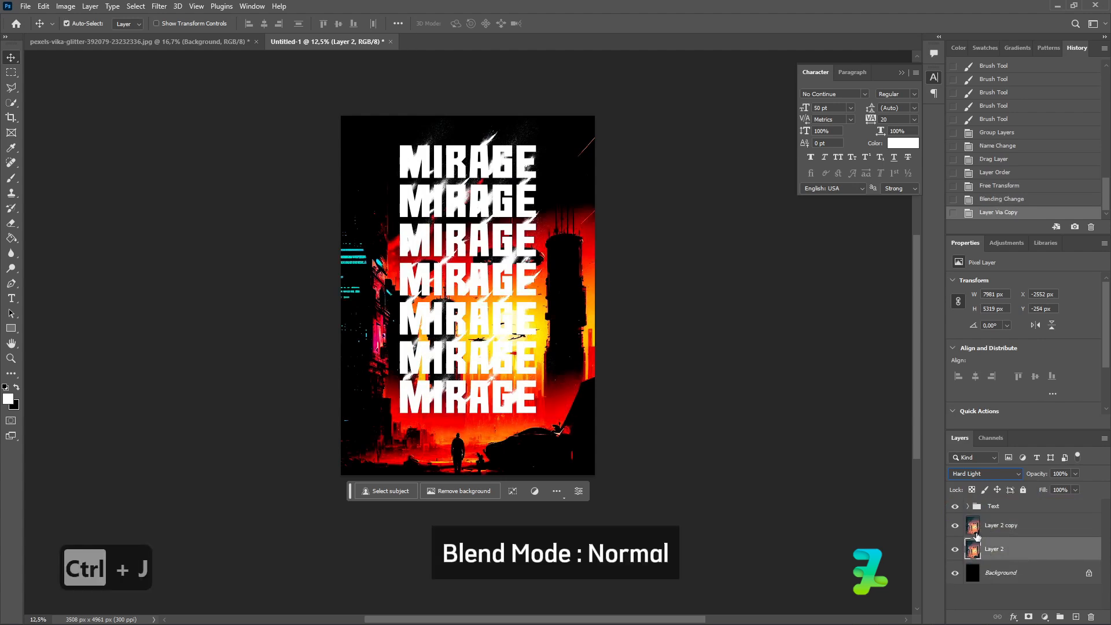
{"action": "left_click", "coordinate": [991, 473]}
{"action": "left_click", "coordinate": [975, 345]}
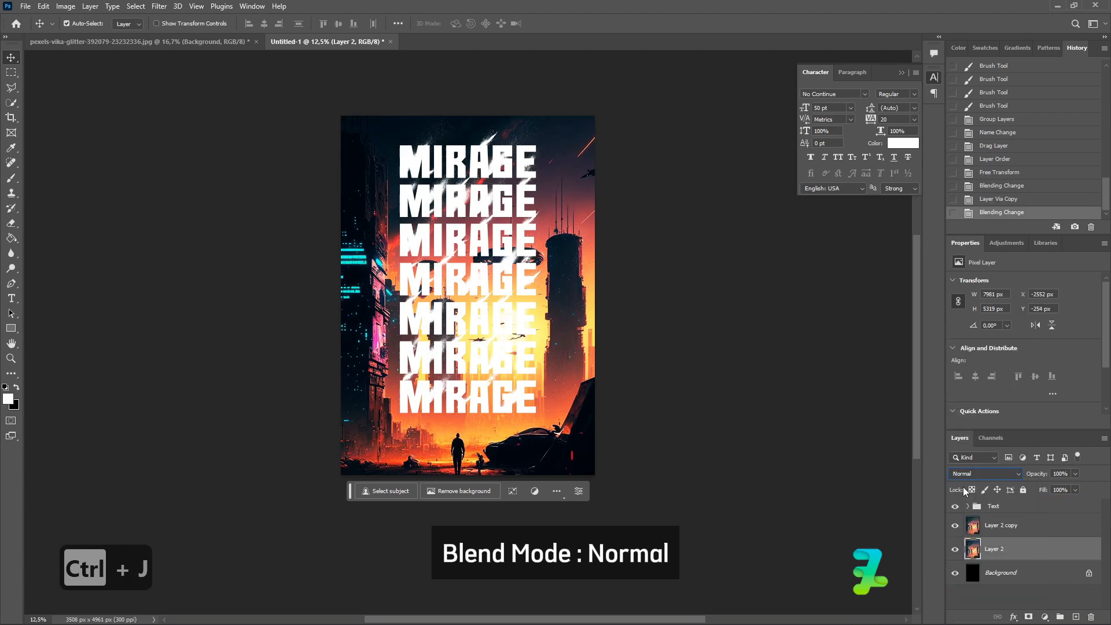
{"action": "left_click_drag", "start_coordinate": [978, 528], "coordinate": [996, 503]}
- Convert the Text group to a smart object
{"action": "right_click", "coordinate": [1053, 514]}
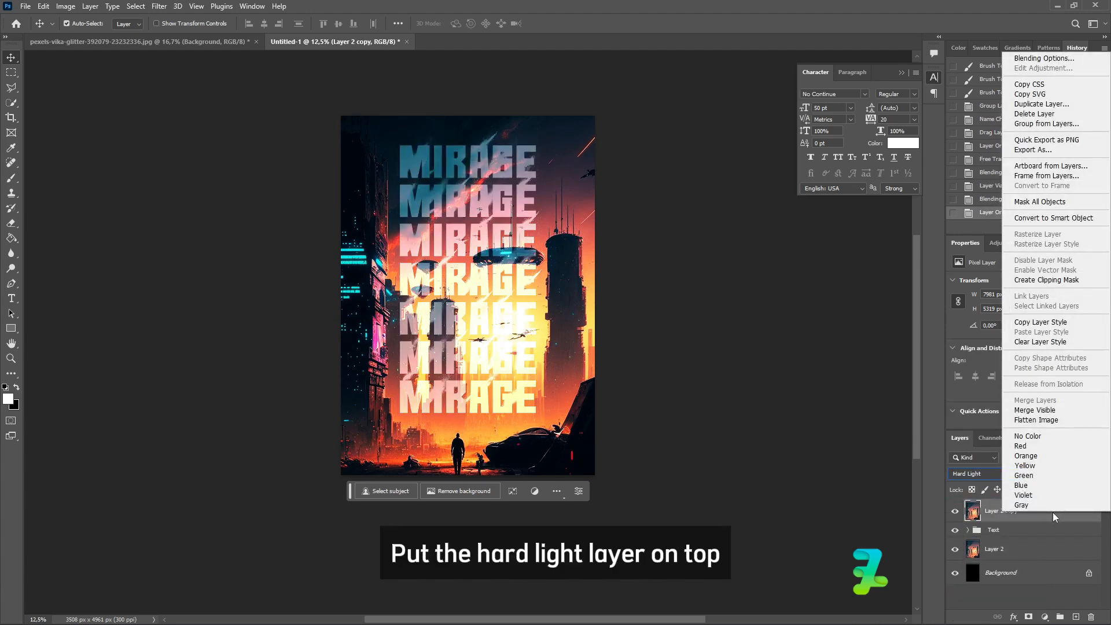
{"action": "left_click", "coordinate": [989, 535]}
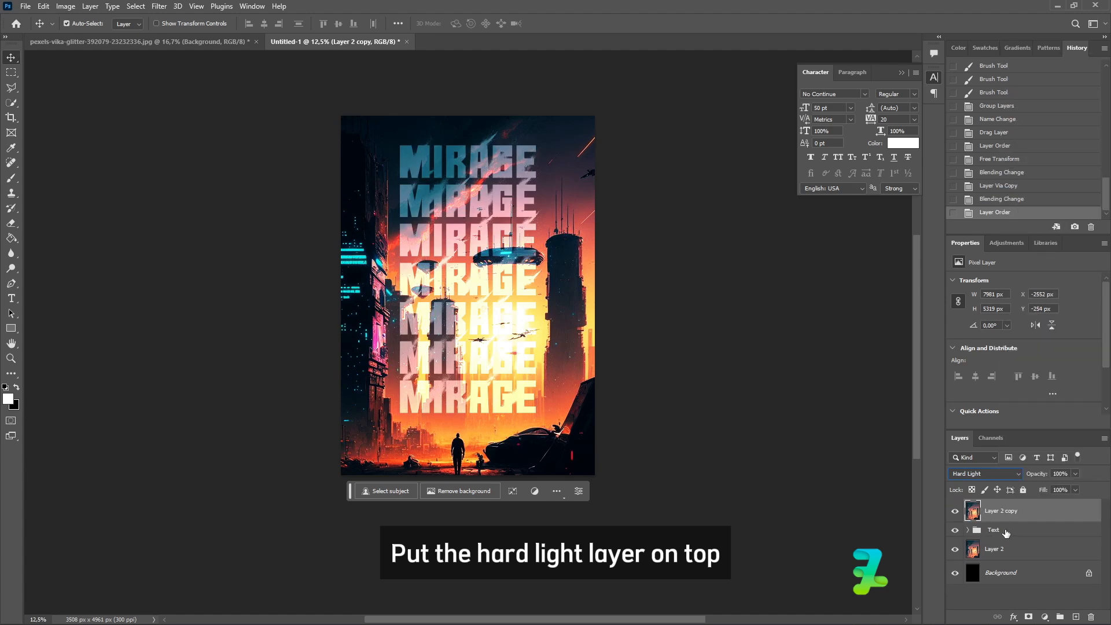
{"action": "left_click", "coordinate": [1001, 530]}
{"action": "right_click", "coordinate": [1008, 529]}
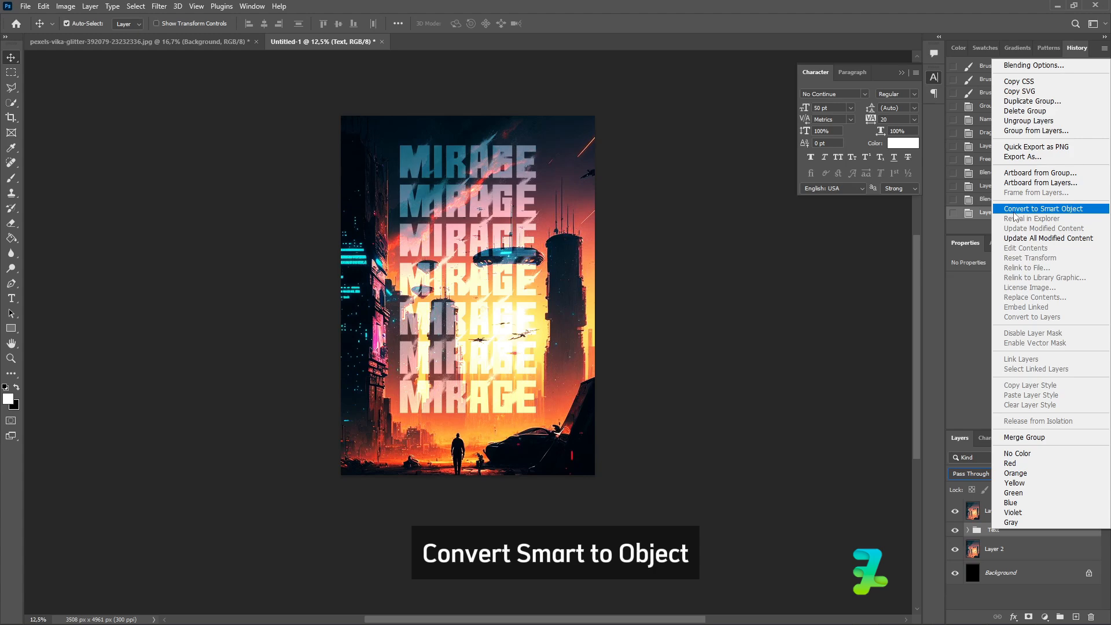
{"action": "left_click", "coordinate": [1014, 210]}
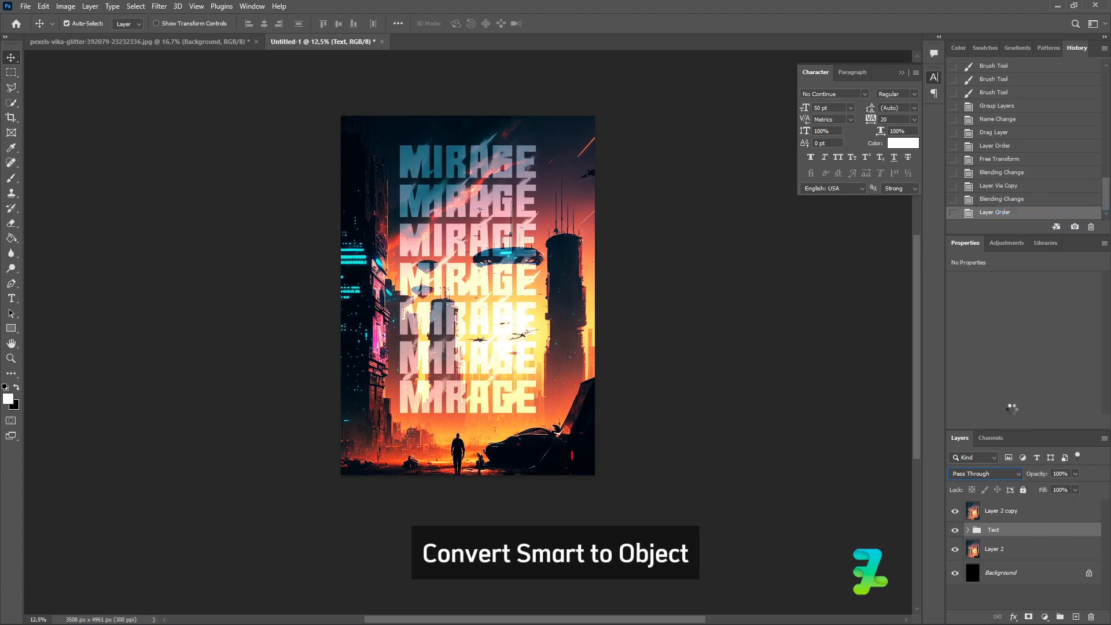
- Clip the Hard Light image copy to the Text smart object with a clipping mask
{"action": "left_click", "coordinate": [1017, 504]}
{"action": "right_click", "coordinate": [1030, 512]}
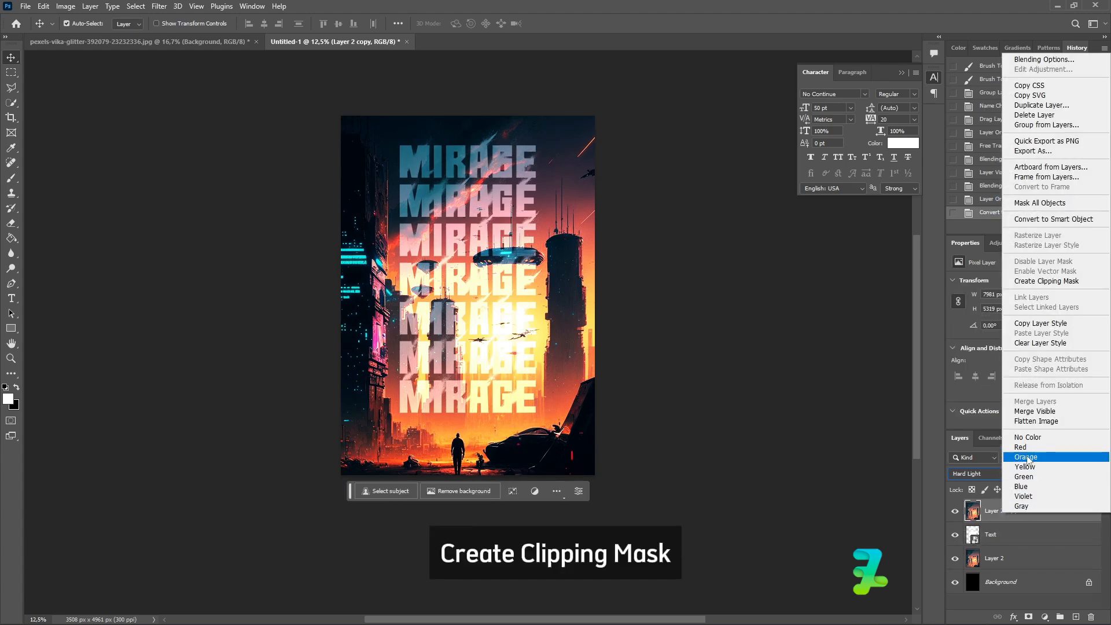
{"action": "left_click", "coordinate": [1044, 282]}
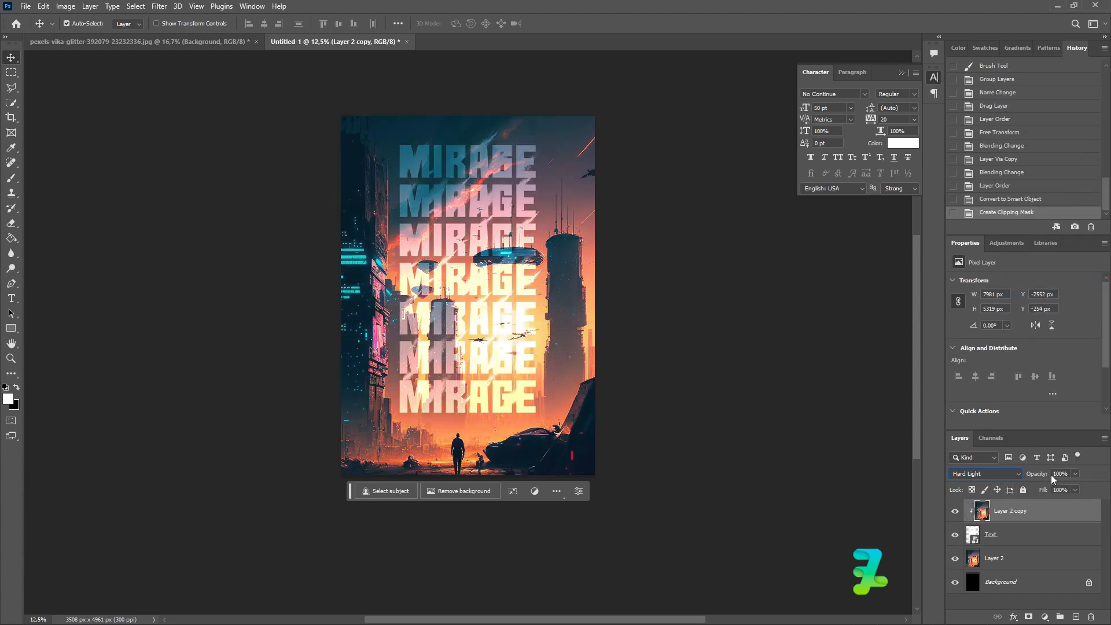
- Lower the opacity of the Normal-mode Layer 2 beneath the text to 90%
{"action": "left_click", "coordinate": [971, 569]}
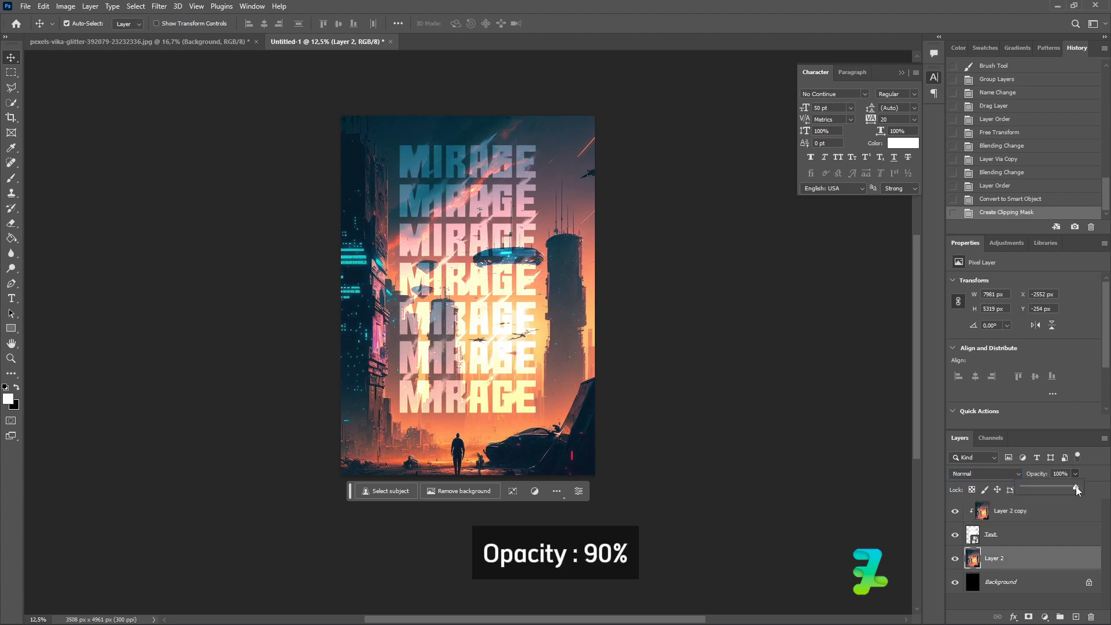
{"action": "left_click_drag", "start_coordinate": [1076, 489], "coordinate": [1067, 491]}
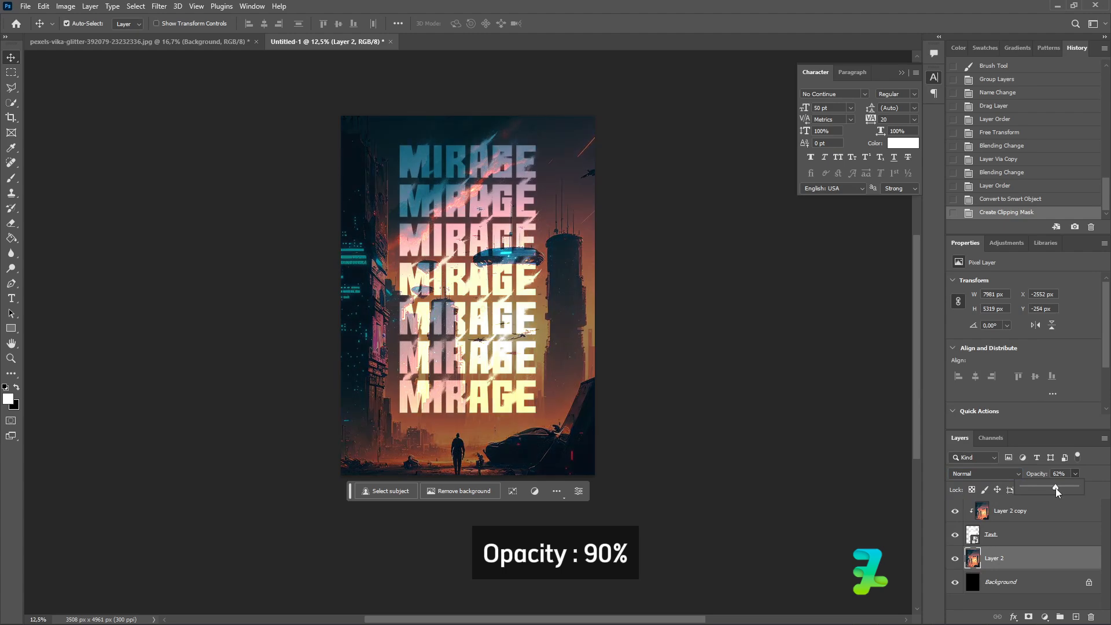
{"action": "left_click_drag", "start_coordinate": [1060, 487], "coordinate": [1064, 488]}
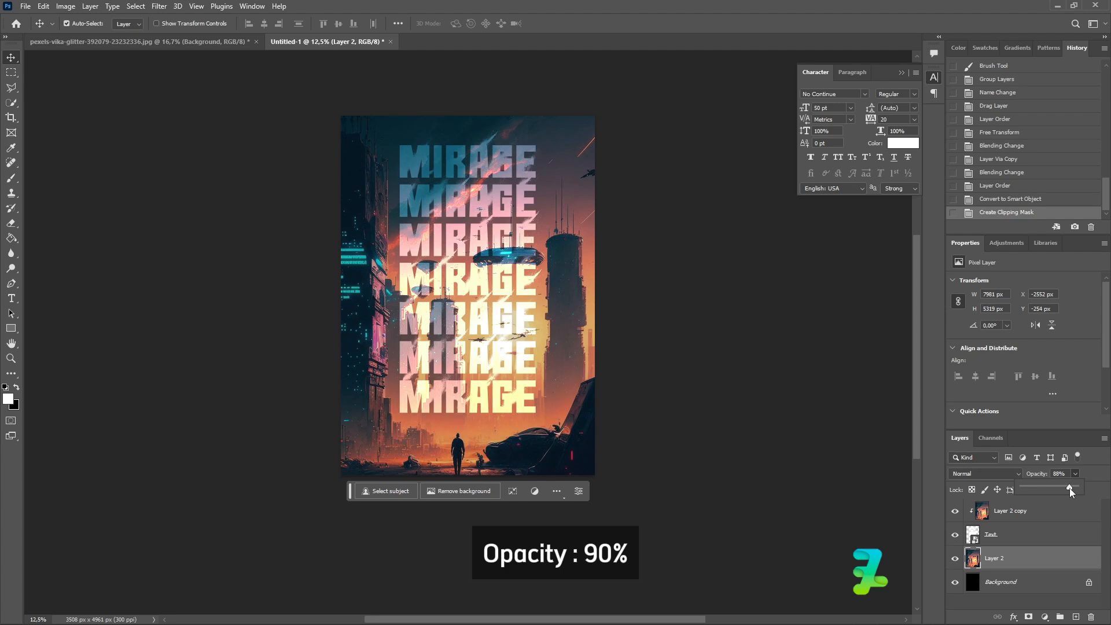
{"action": "left_click_drag", "start_coordinate": [1070, 488], "coordinate": [1070, 488]}
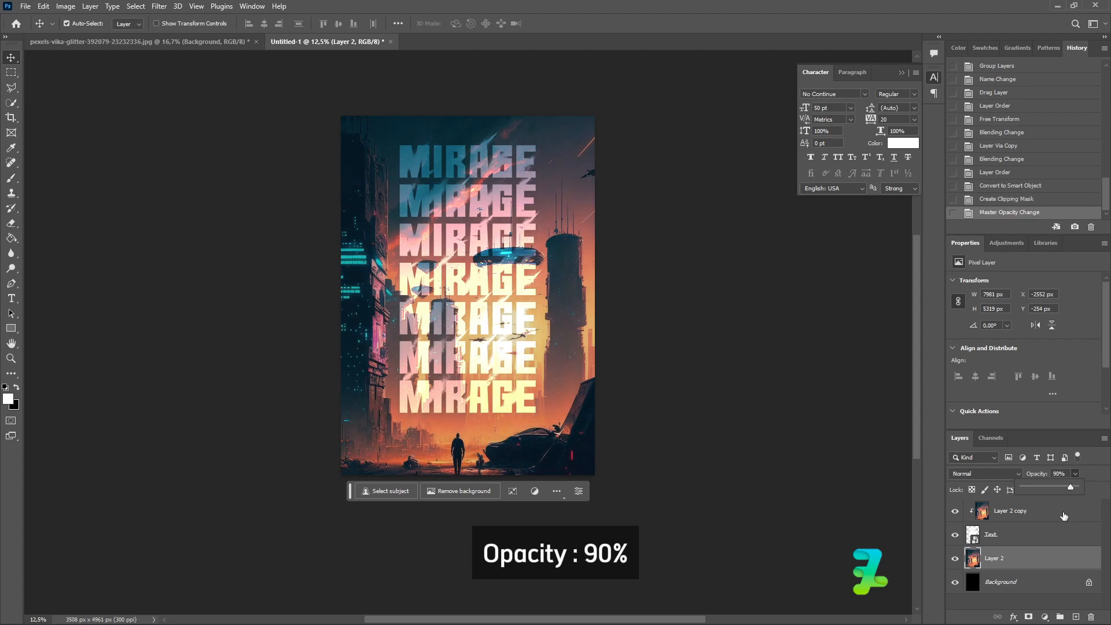
- Add a Levels adjustment layer above Layer 2 copy and clip it to the Text layer stack
{"action": "left_click", "coordinate": [1063, 515]}
{"action": "key", "text": "ctrl"}
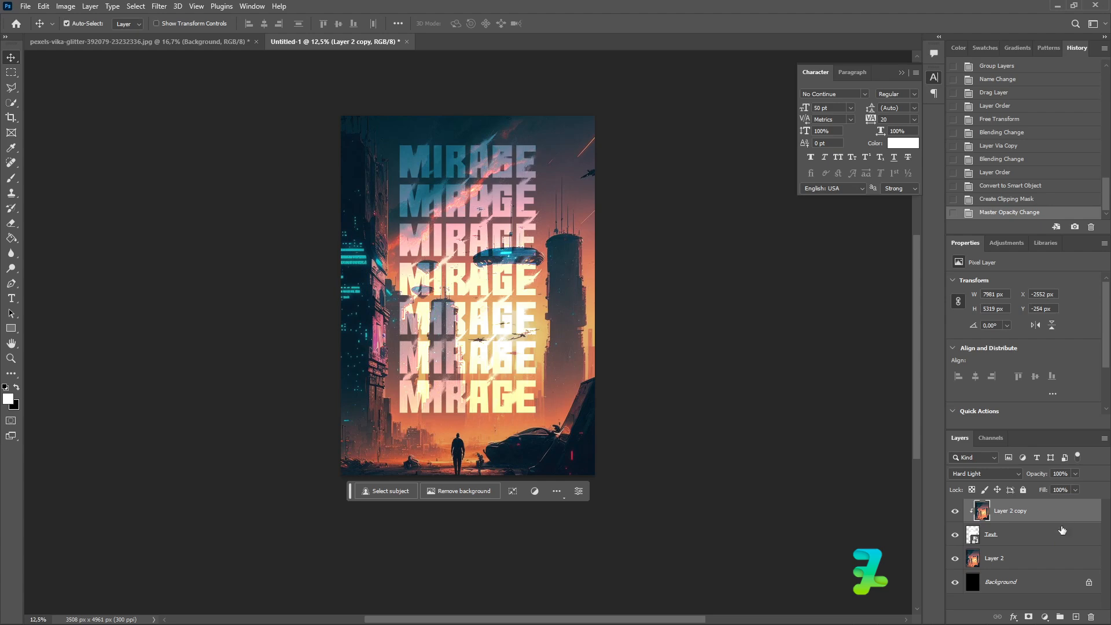
{"action": "left_click", "coordinate": [1044, 617]}
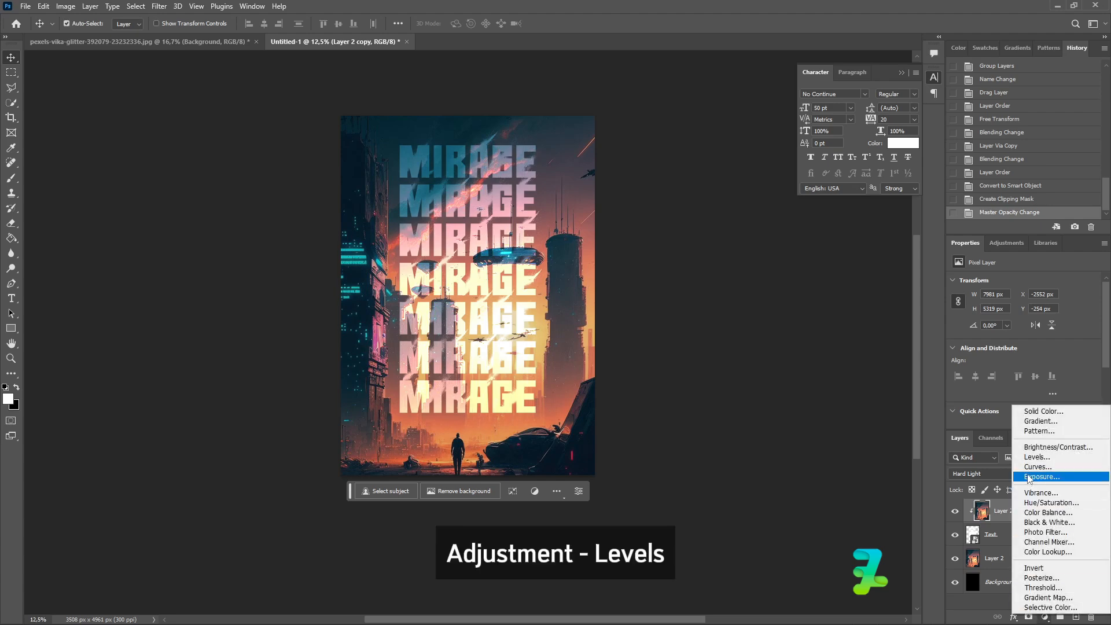
{"action": "left_click", "coordinate": [1034, 457]}
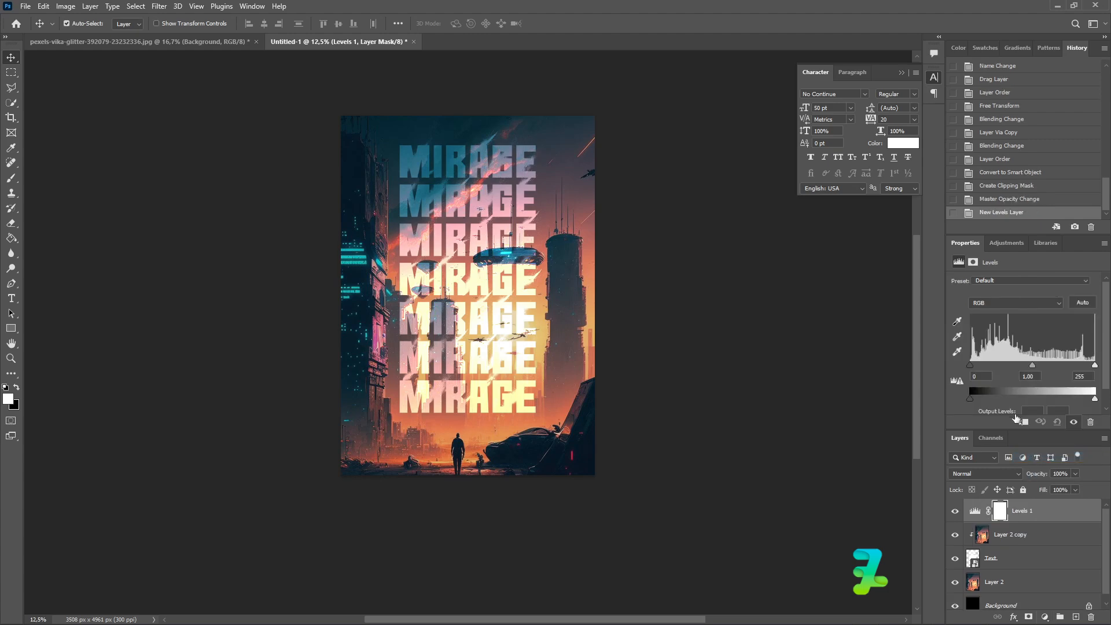
{"action": "left_click", "coordinate": [1023, 423]}
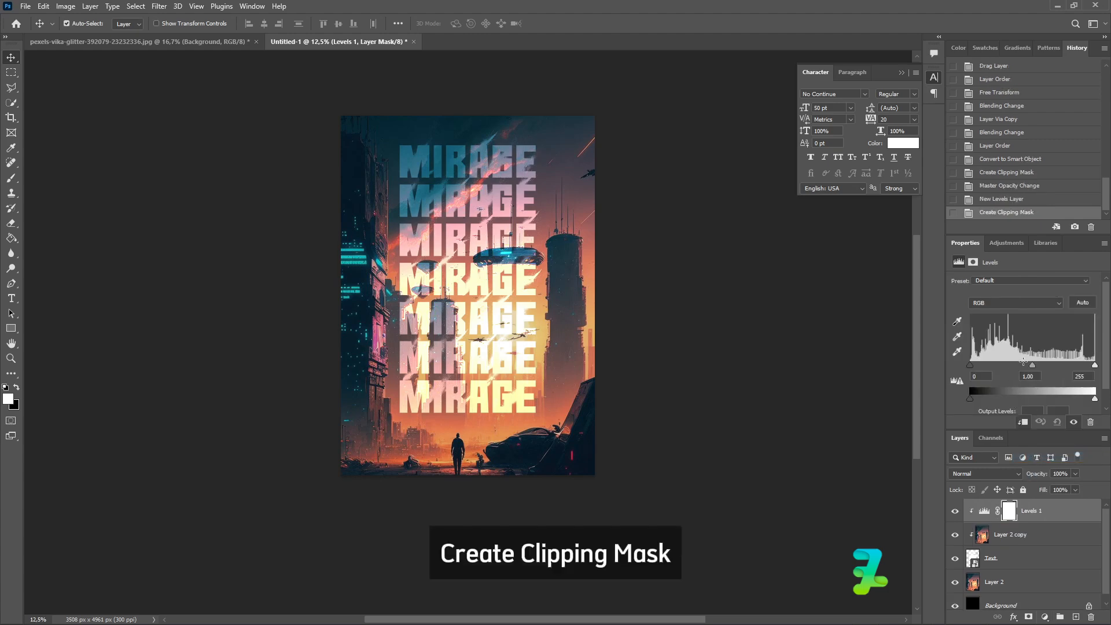
- Set the clipped Levels adjustment's input values to 41 for shadows, 2.09 for midtones and 242 for highlights
{"action": "scroll", "coordinate": [1023, 362], "scroll_direction": "down", "scroll_amount": 1}
{"action": "left_click_drag", "start_coordinate": [967, 356], "coordinate": [1015, 356]}
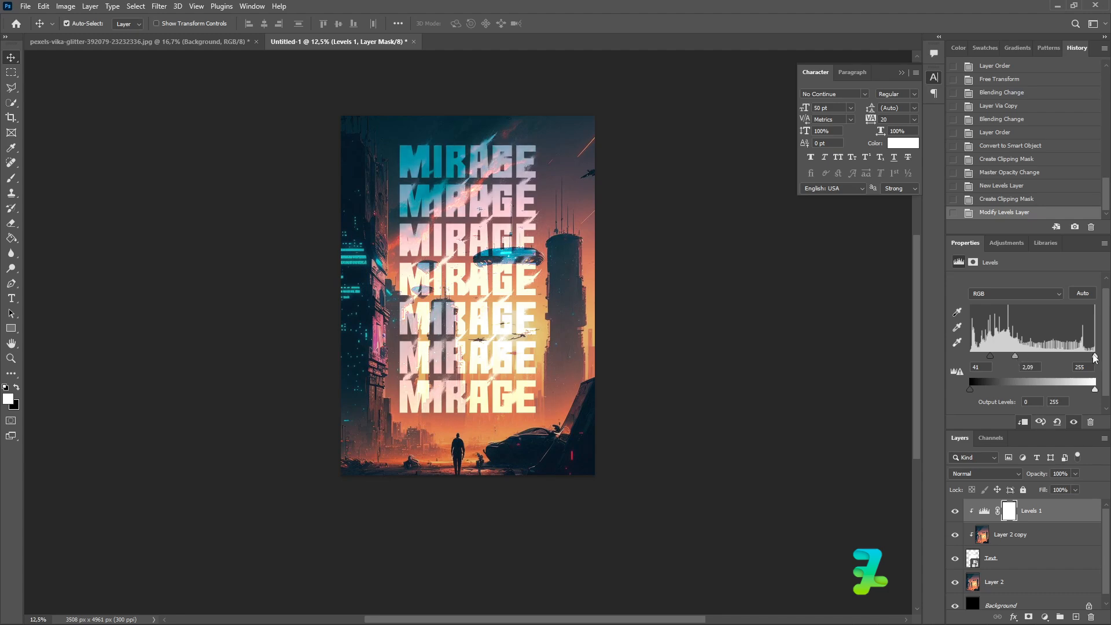
{"action": "mouse_move", "coordinate": [1094, 357]}
{"action": "left_mouse_down"}
{"action": "mouse_move", "coordinate": [1033, 355]}
{"action": "mouse_move", "coordinate": [1089, 363]}
{"action": "left_mouse_up"}
- Add a Posterize adjustment layer above Levels 1, clip it to the Text stack and set its levels to 69
{"action": "left_click", "coordinate": [1045, 616]}
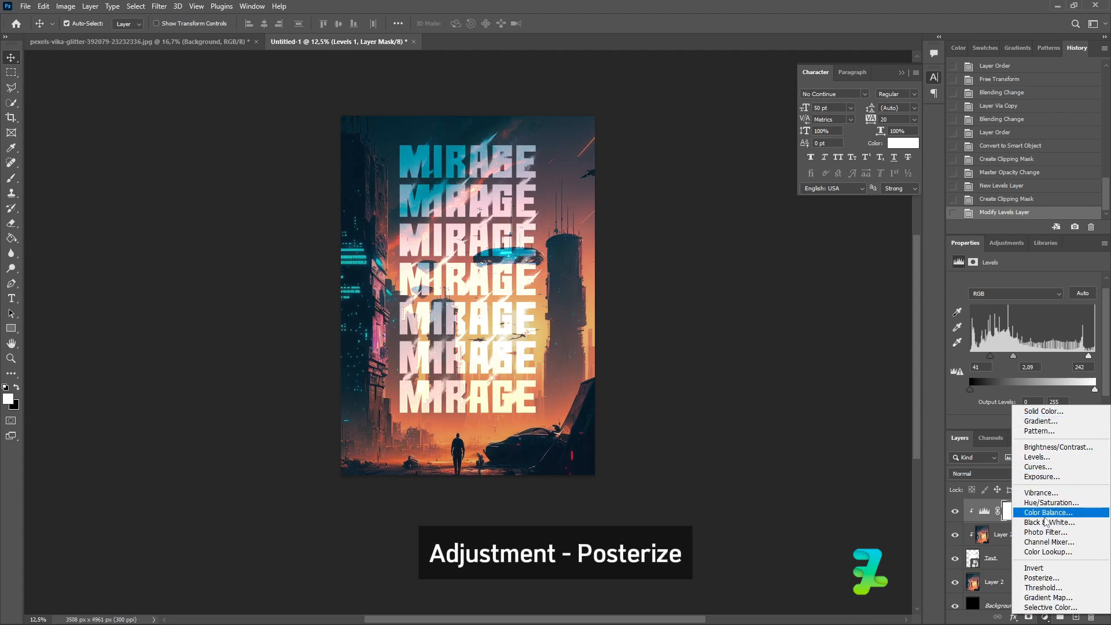
{"action": "left_click", "coordinate": [1040, 577]}
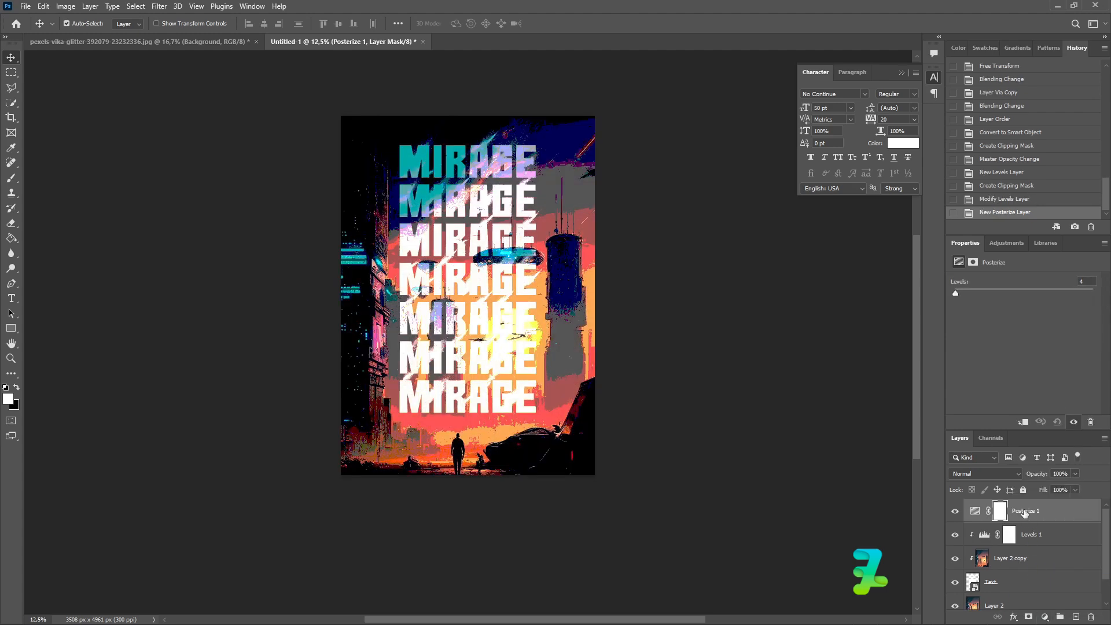
{"action": "left_click", "coordinate": [1022, 423]}
{"action": "left_click_drag", "start_coordinate": [955, 292], "coordinate": [997, 293]}
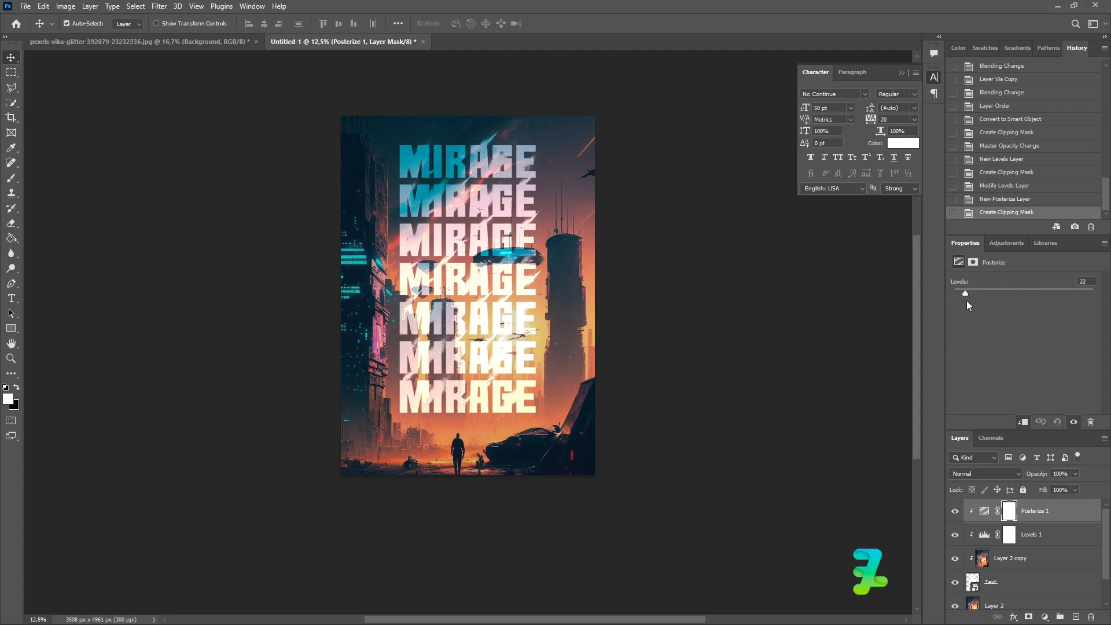
{"action": "left_click_drag", "start_coordinate": [969, 304], "coordinate": [981, 306]}
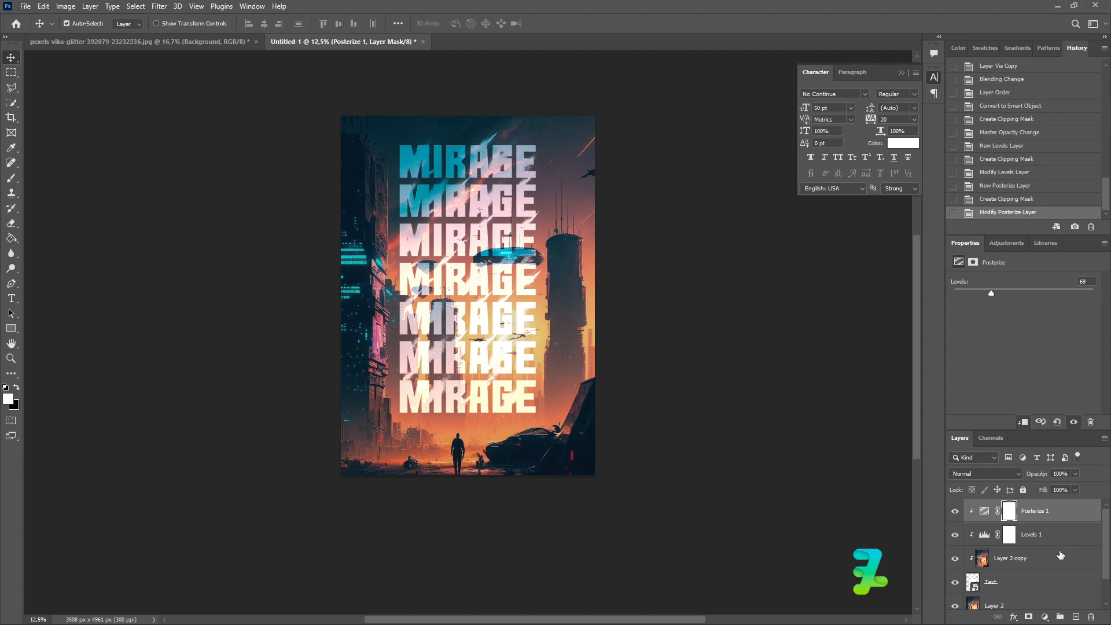
- Add a layer mask to the Text smart object and ready the Brush with black foreground, undoing the small test dab
{"action": "left_click", "coordinate": [1050, 584]}
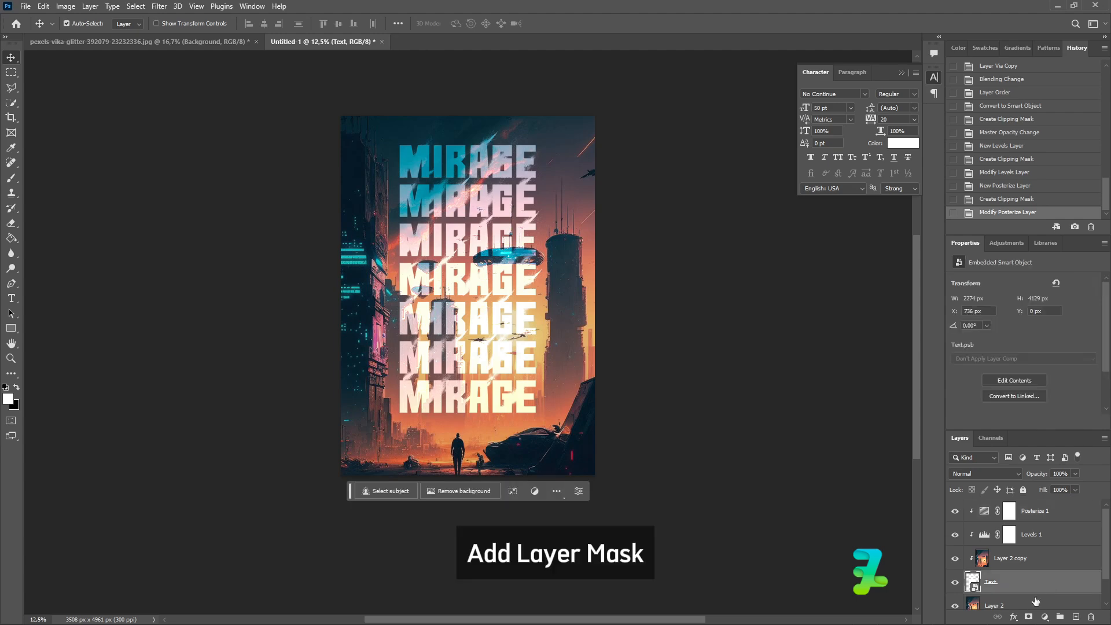
{"action": "left_click", "coordinate": [1030, 617]}
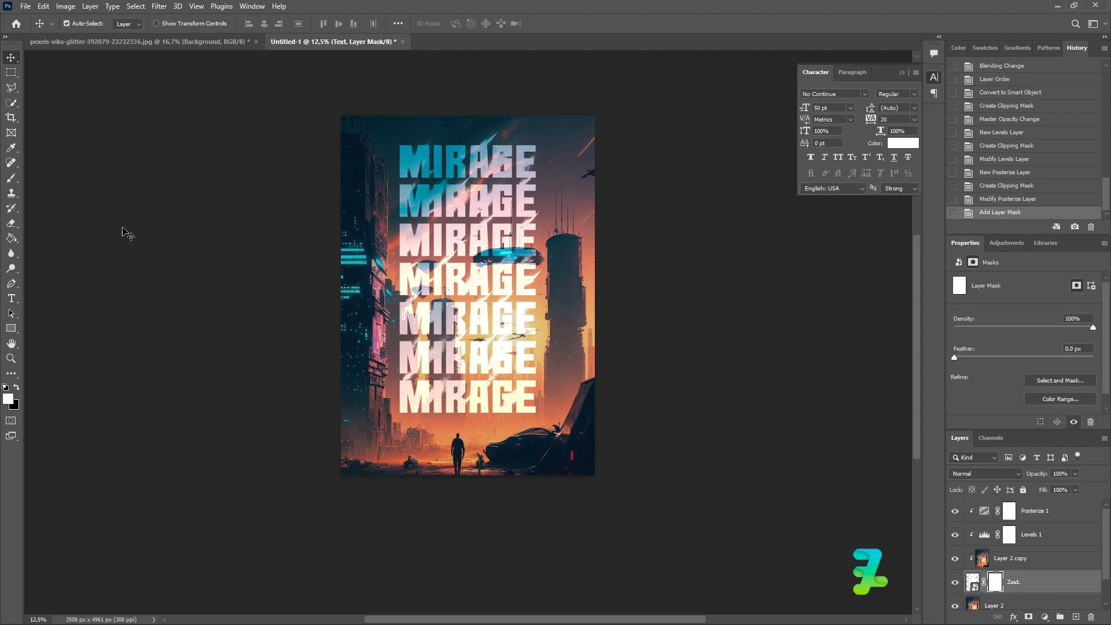
{"action": "left_click", "coordinate": [12, 181]}
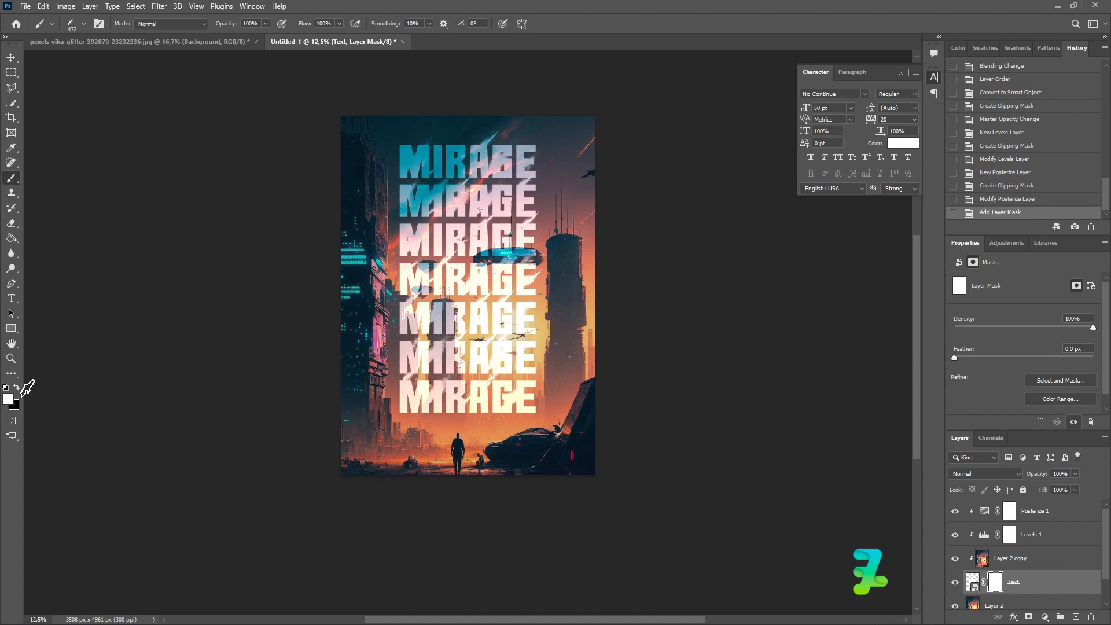
{"action": "left_click", "coordinate": [386, 421]}
{"action": "key", "text": "ctrl+z"}
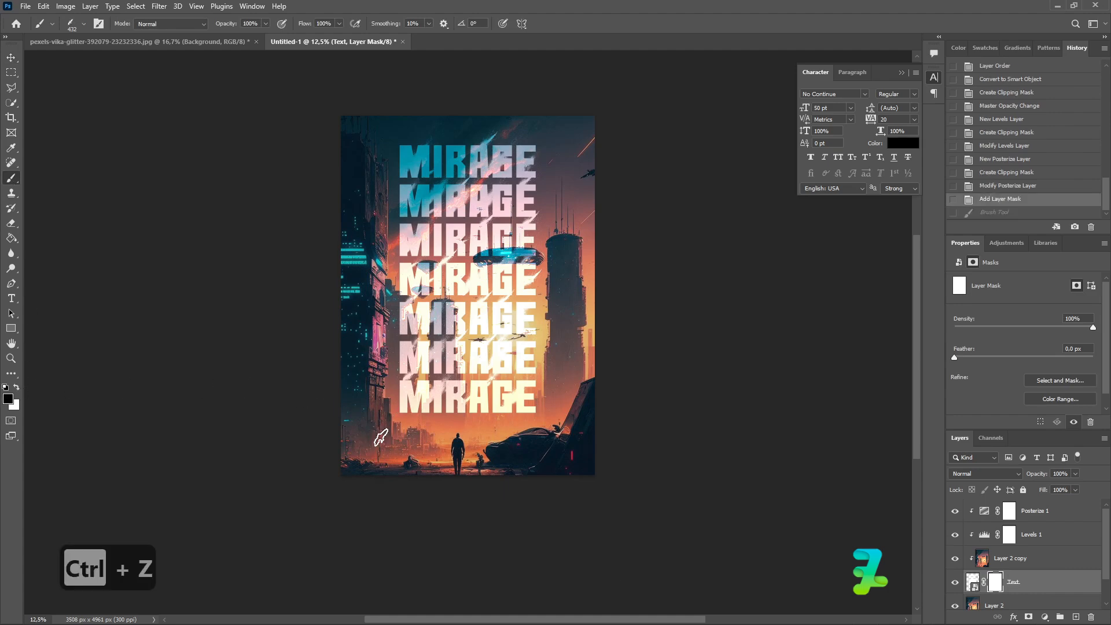
- Enlarge the splatter brush to 2900 px and dab black on the Text mask around the edges of the lower MIRAGE lines
{"action": "key", "text": "bracketright"}
{"action": "key", "text": "bracketright"}
{"action": "key", "text": "bracketright"}
{"action": "key", "text": "bracketright"}
{"action": "key", "text": "bracketright"}
{"action": "key", "text": "bracketright"}
{"action": "key", "text": "bracketright"}
{"action": "key", "text": "bracketright"}
{"action": "key", "text": "bracketright"}
{"action": "key", "text": "bracketright"}
{"action": "key", "text": "bracketright"}
{"action": "key", "text": "bracketright"}
{"action": "key", "text": "bracketright"}
{"action": "key", "text": "bracketright"}
{"action": "key", "text": "bracketright"}
{"action": "key", "text": "bracketright"}
{"action": "key", "text": "bracketright"}
{"action": "key", "text": "bracketright"}
{"action": "key", "text": "bracketright"}
{"action": "key", "text": "bracketright"}
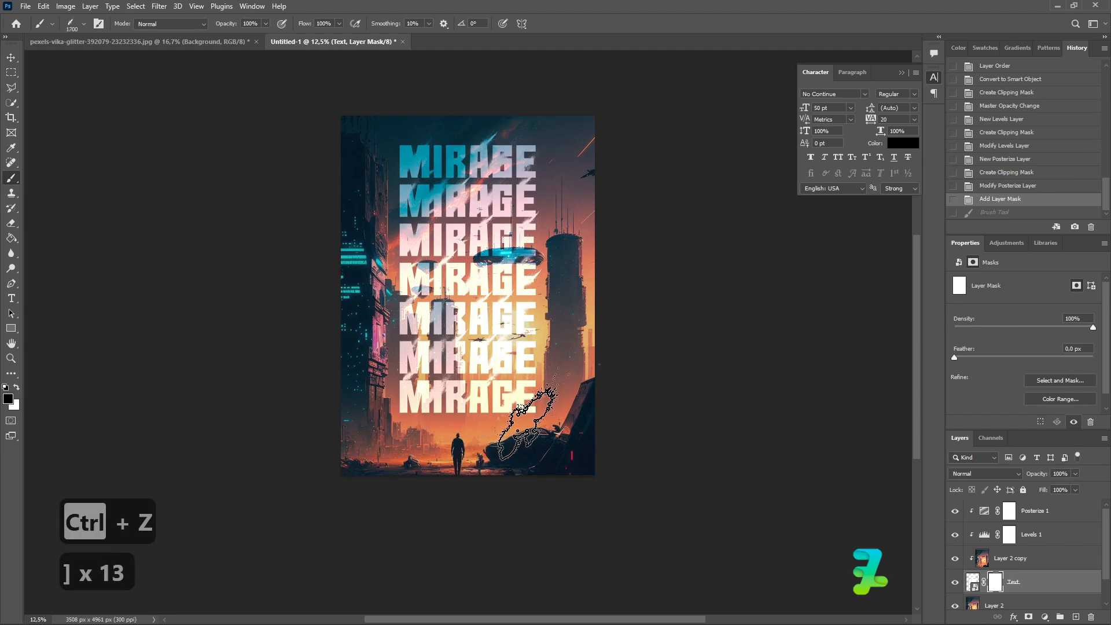
{"action": "key", "text": "bracketright"}
{"action": "key", "text": "bracketright"}
{"action": "key", "text": "bracketright"}
{"action": "key", "text": "bracketright"}
{"action": "key", "text": "bracketright"}
{"action": "left_click", "coordinate": [514, 445]}
{"action": "left_click", "coordinate": [376, 434]}
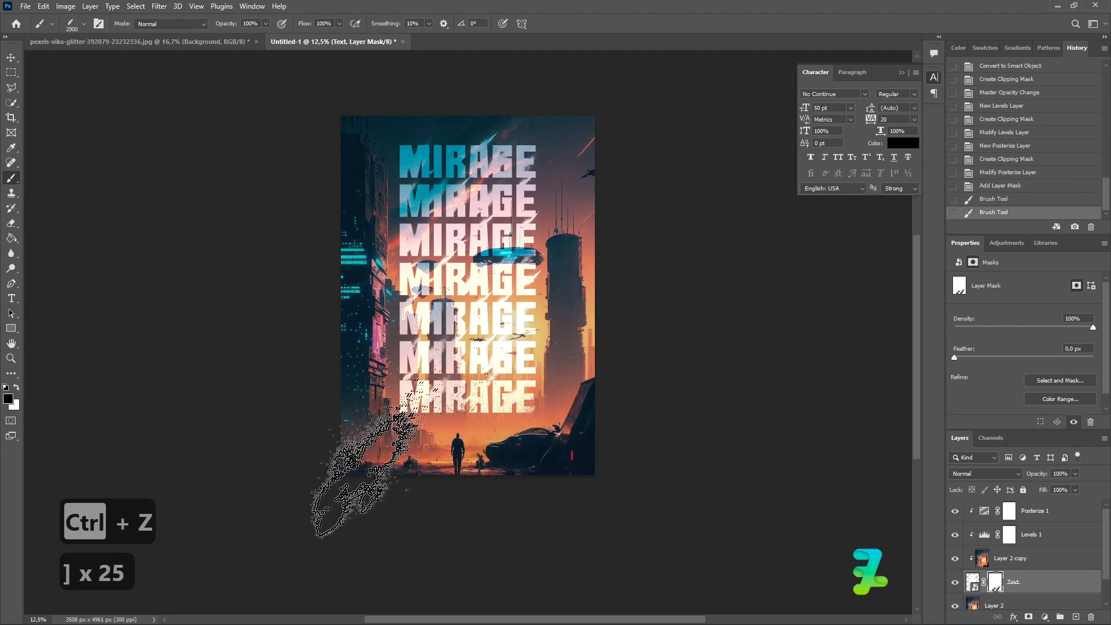
{"action": "left_click", "coordinate": [365, 478]}
{"action": "left_click", "coordinate": [428, 489]}
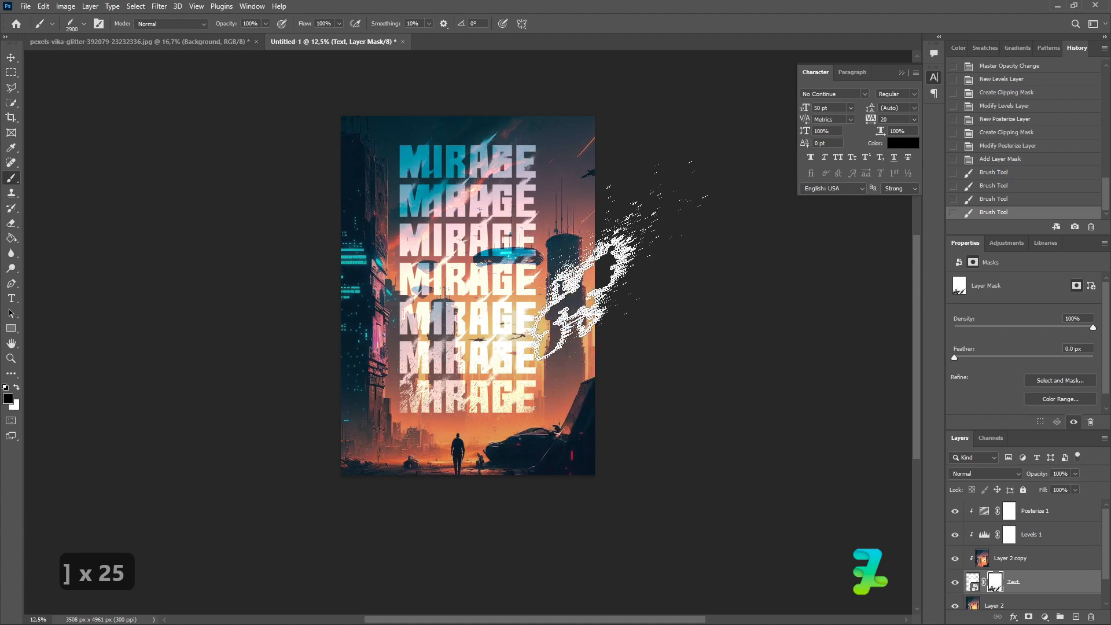
{"action": "left_click", "coordinate": [558, 415]}
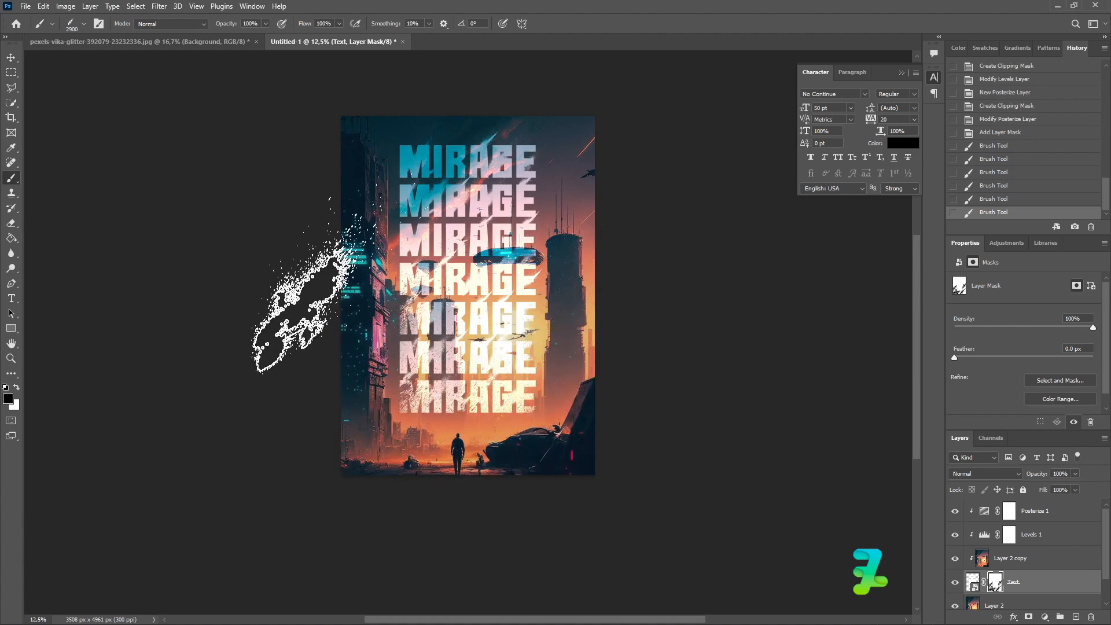
- Dab black splatters on the Text mask along the left edges of the upper and middle MIRAGE lines
{"action": "left_click", "coordinate": [376, 185]}
{"action": "left_click", "coordinate": [347, 275]}
{"action": "left_click", "coordinate": [358, 271]}
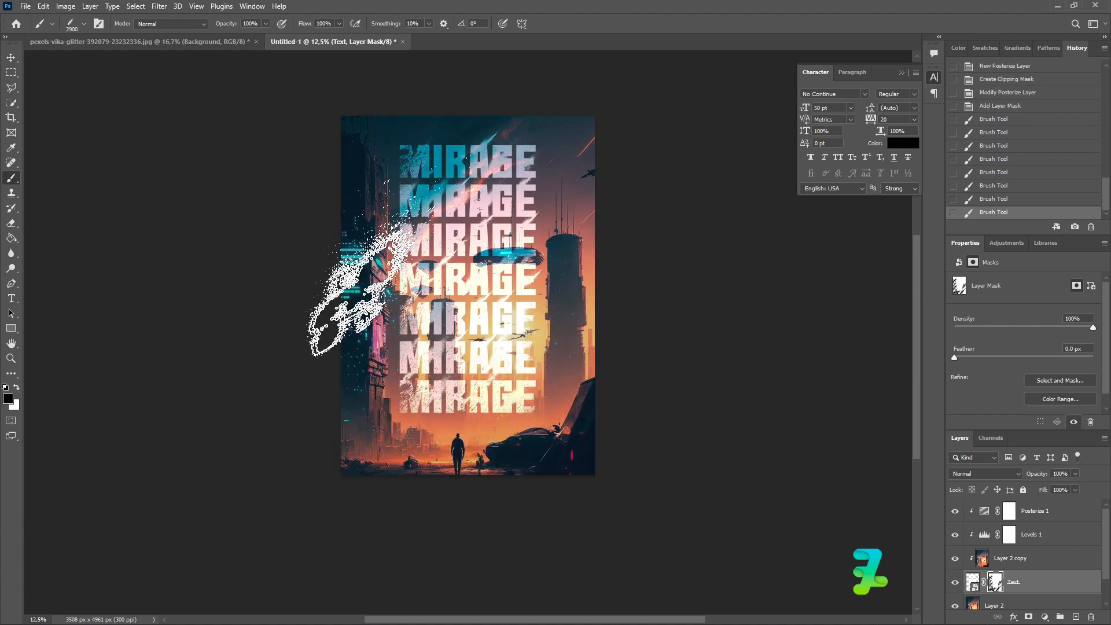
{"action": "left_click", "coordinate": [371, 343]}
- Try black splatter dabs on the Text mask along the text's right edge, undoing the ones that do not fit
{"action": "left_click", "coordinate": [545, 214]}
{"action": "key", "text": "ctrl+z"}
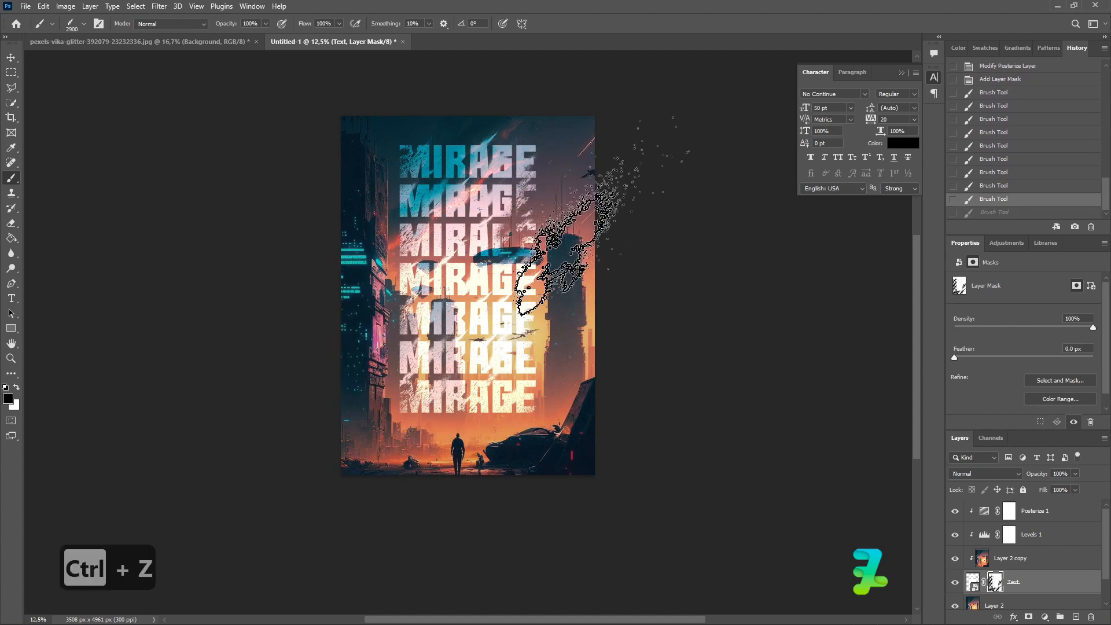
{"action": "left_click", "coordinate": [626, 366]}
{"action": "key", "text": "ctrl+z"}
{"action": "left_click", "coordinate": [618, 210]}
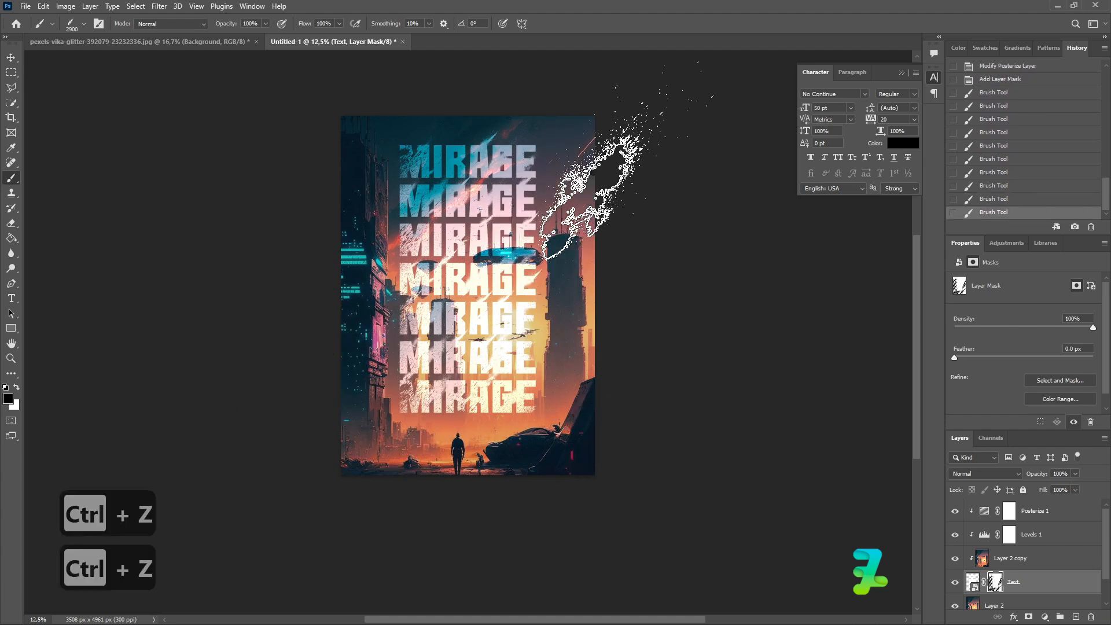
- Switch to a different 2444 px splatter brush and wear away the MIRAGE lines' outer edges on the Text mask, undoing unwanted dabs
{"action": "left_click", "coordinate": [84, 24]}
{"action": "left_click", "coordinate": [80, 169]}
{"action": "key", "text": "Return"}
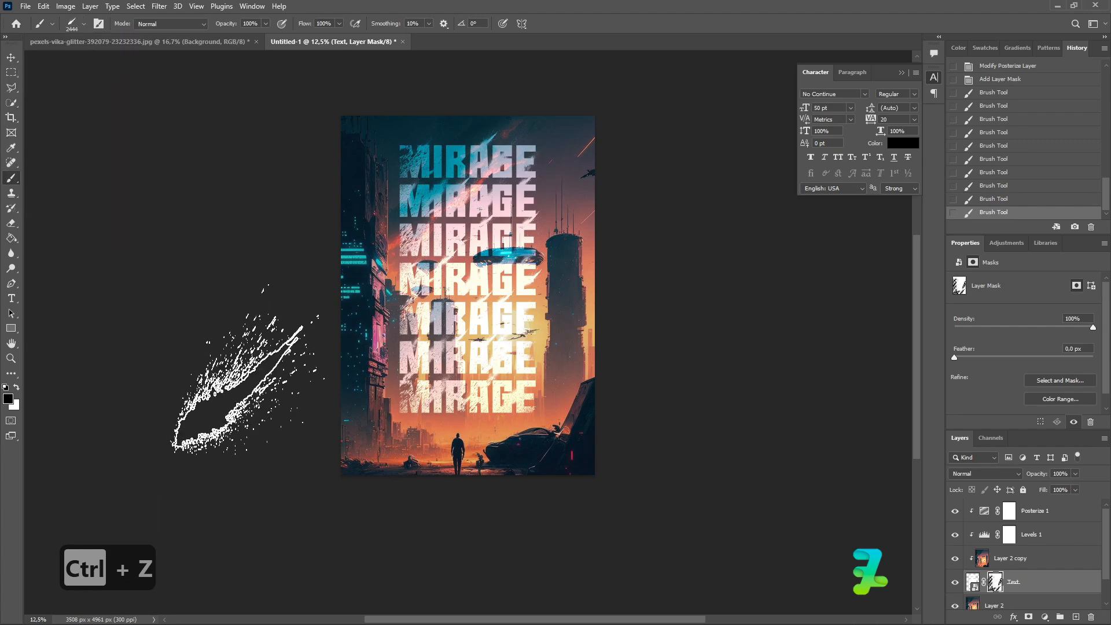
{"action": "left_click", "coordinate": [608, 191]}
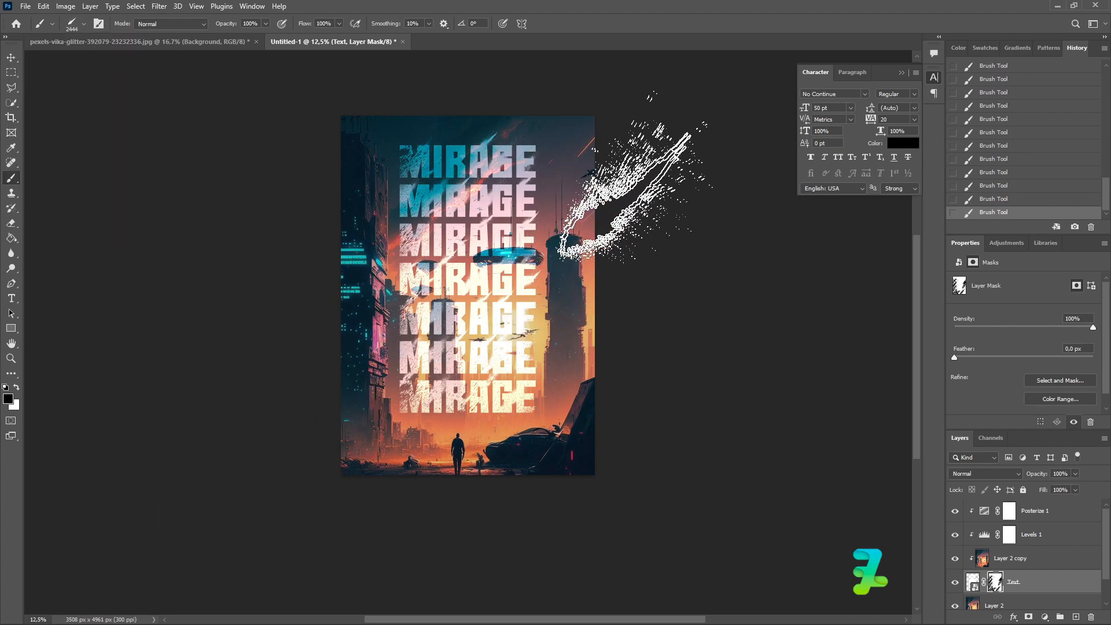
{"action": "key", "text": "ctrl+z"}
{"action": "key", "text": "ctrl+z"}
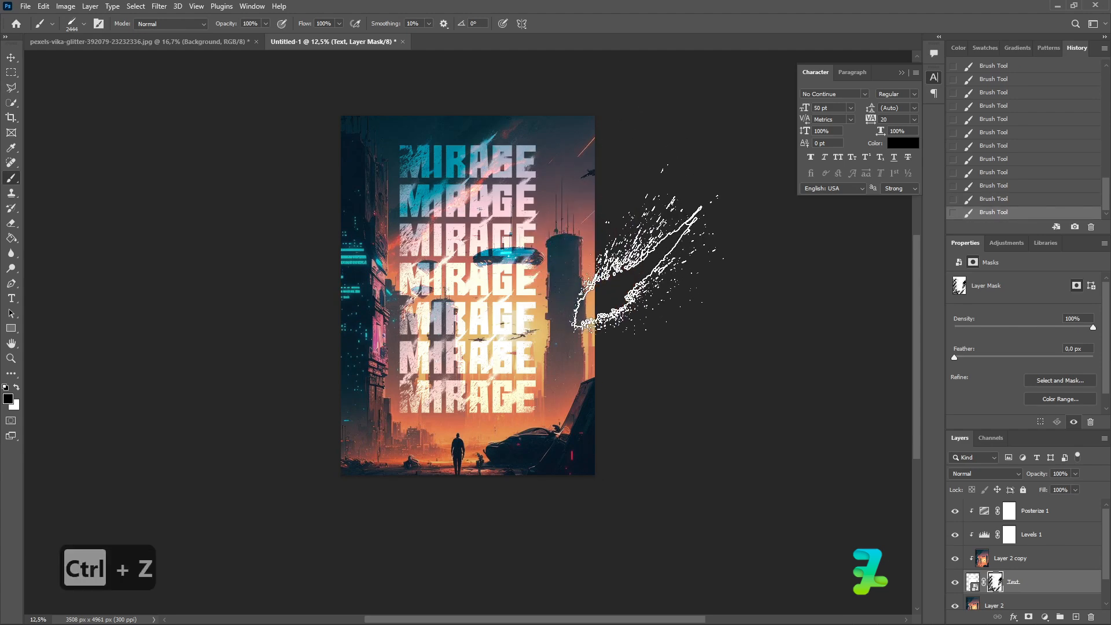
{"action": "key", "text": "ctrl+z"}
{"action": "key", "text": "ctrl+z"}
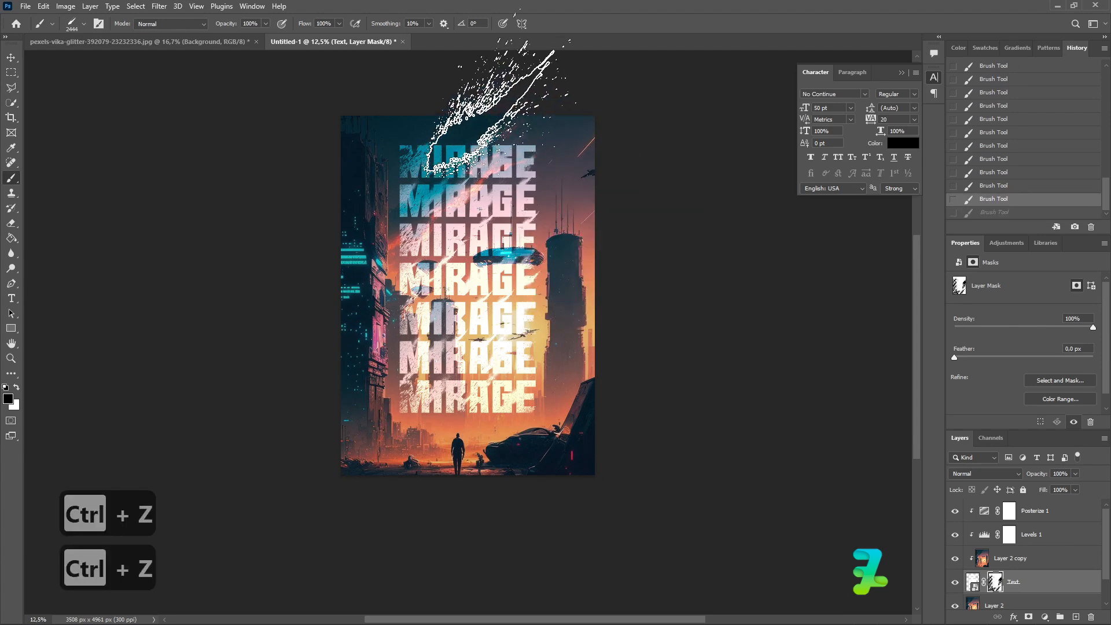
{"action": "key", "text": "ctrl+z"}
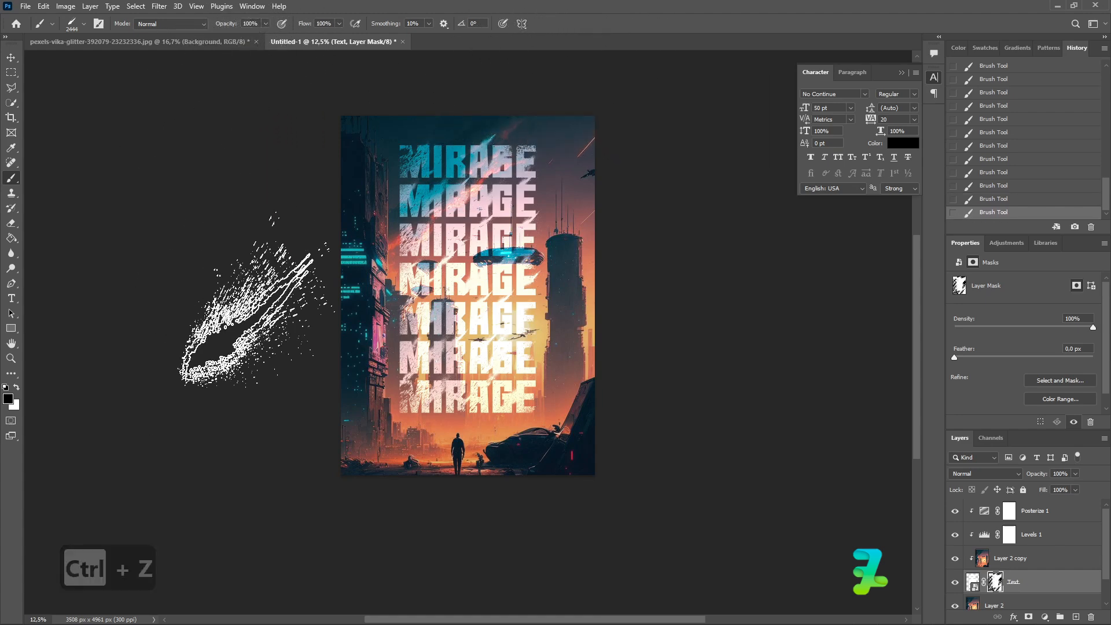
{"action": "left_click", "coordinate": [463, 275]}
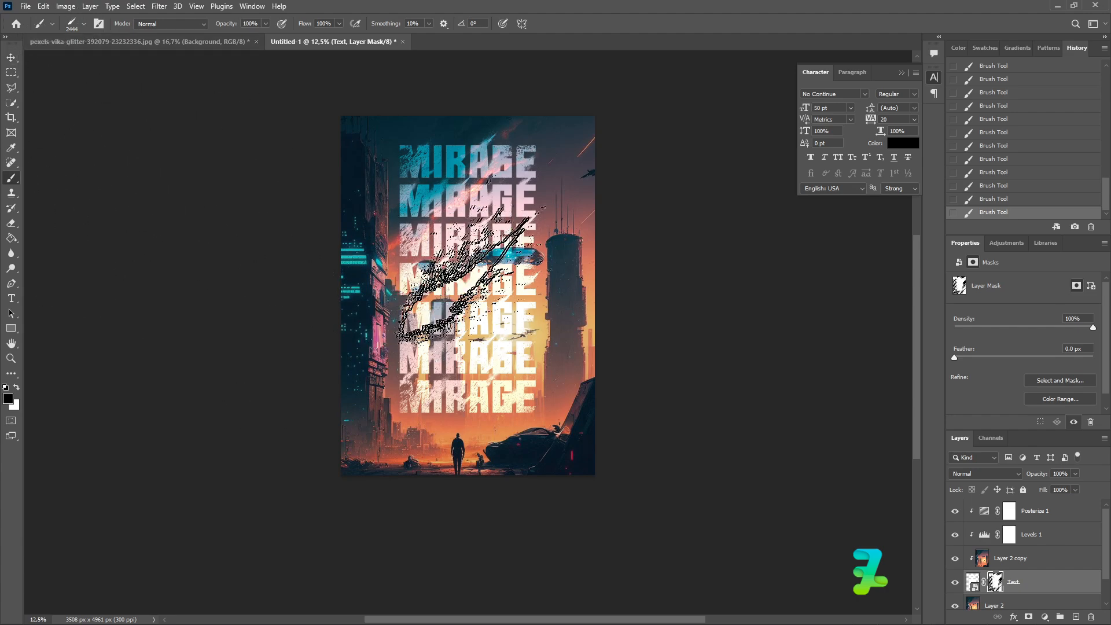
{"action": "key", "text": "ctrl+z"}
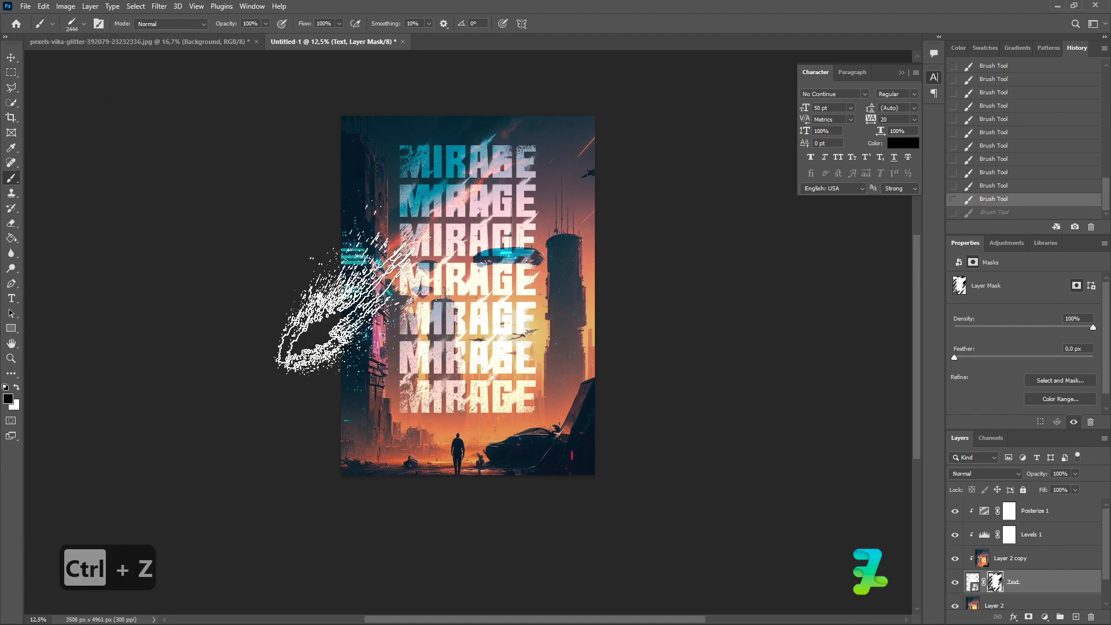
- Switch to the Move tool and put the armoured figure photo document in its own floating window
{"action": "left_click", "coordinate": [11, 57]}
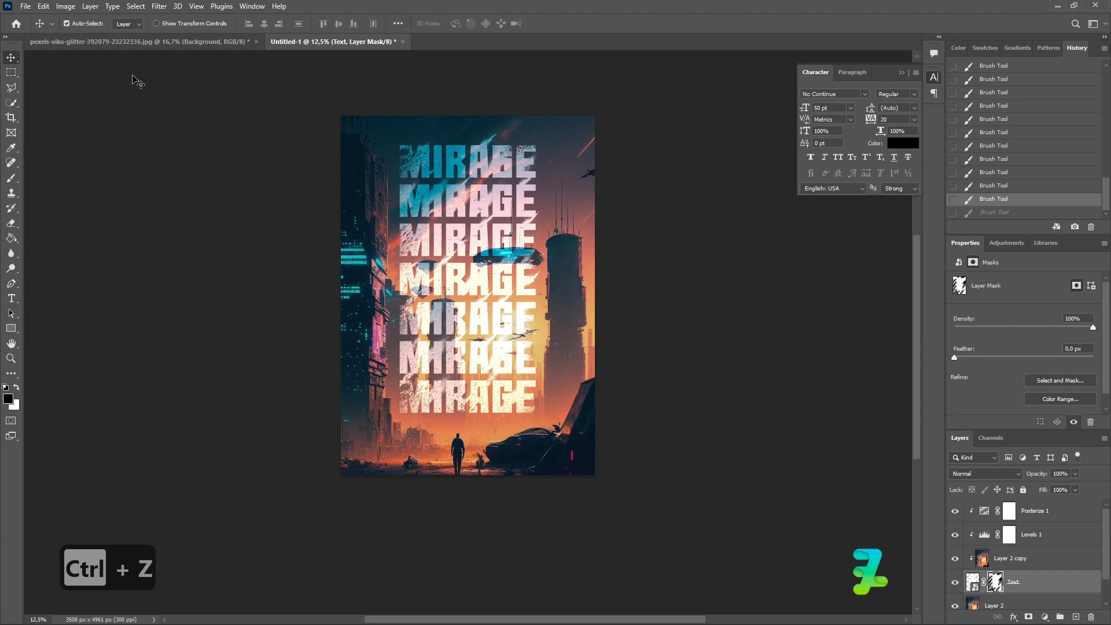
{"action": "left_click", "coordinate": [118, 43]}
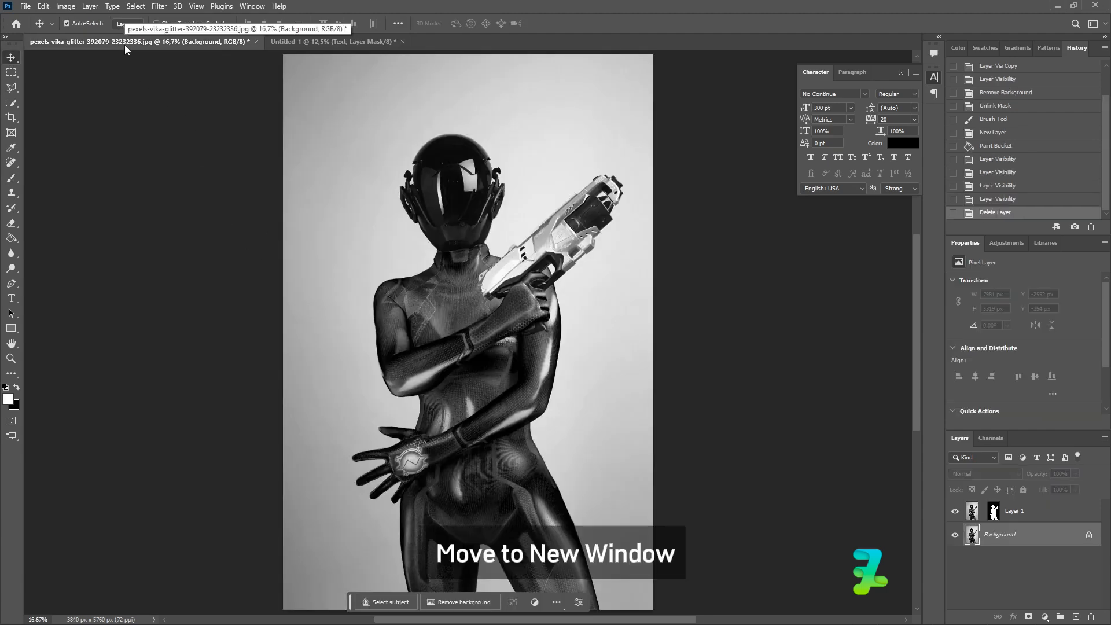
{"action": "right_click", "coordinate": [123, 44]}
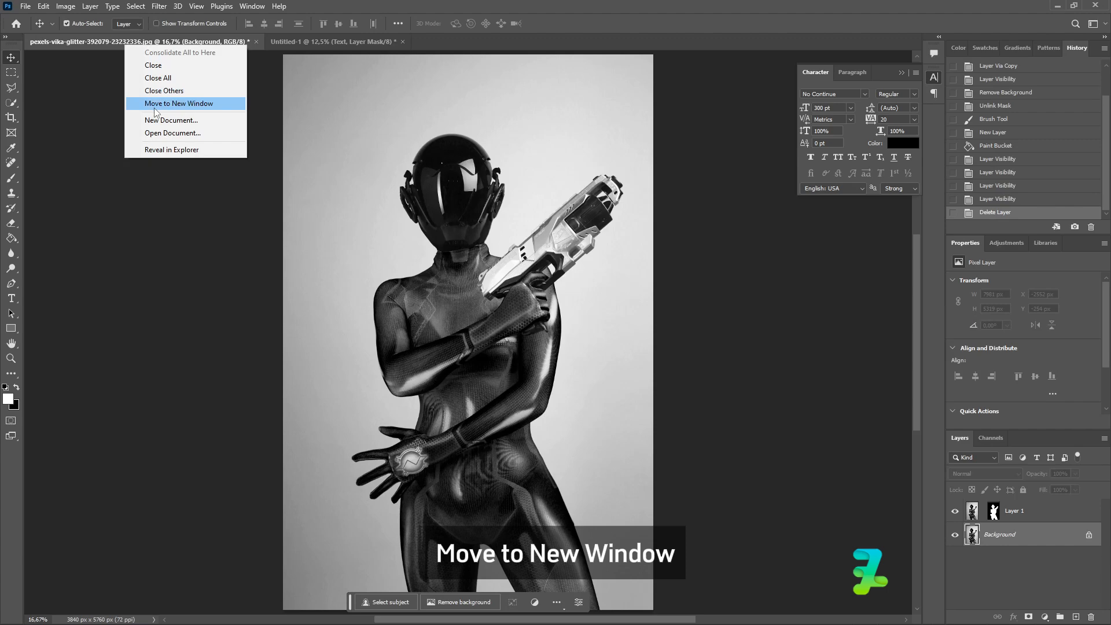
{"action": "left_click", "coordinate": [156, 103]}
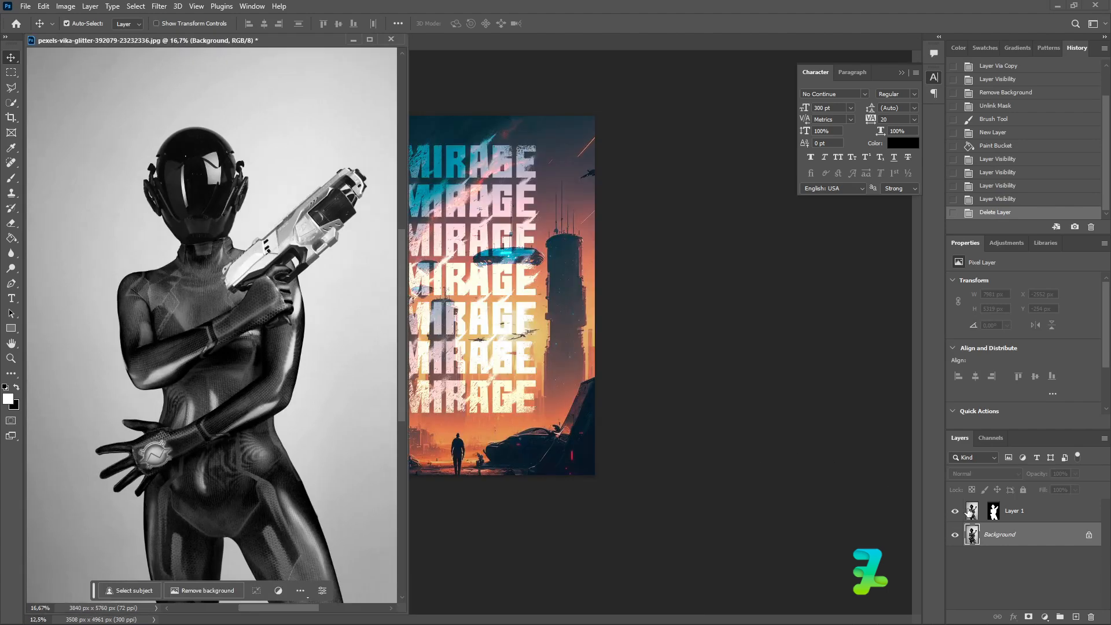
- Convert the masked Layer 1 of the figure photo to a smart object
{"action": "left_click", "coordinate": [970, 509]}
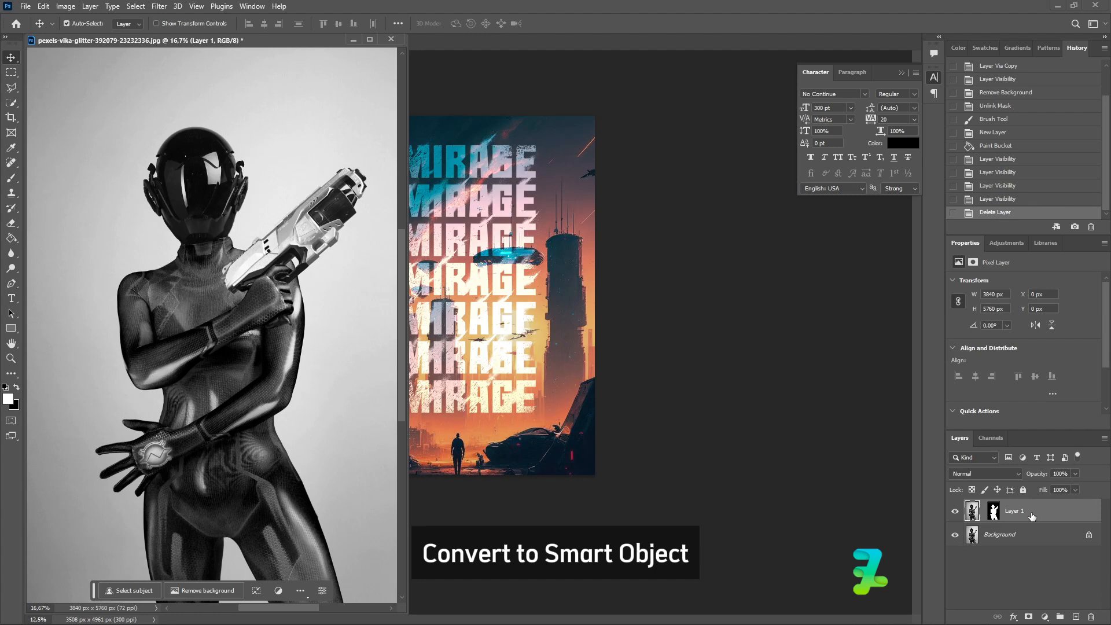
{"action": "right_click", "coordinate": [1032, 516]}
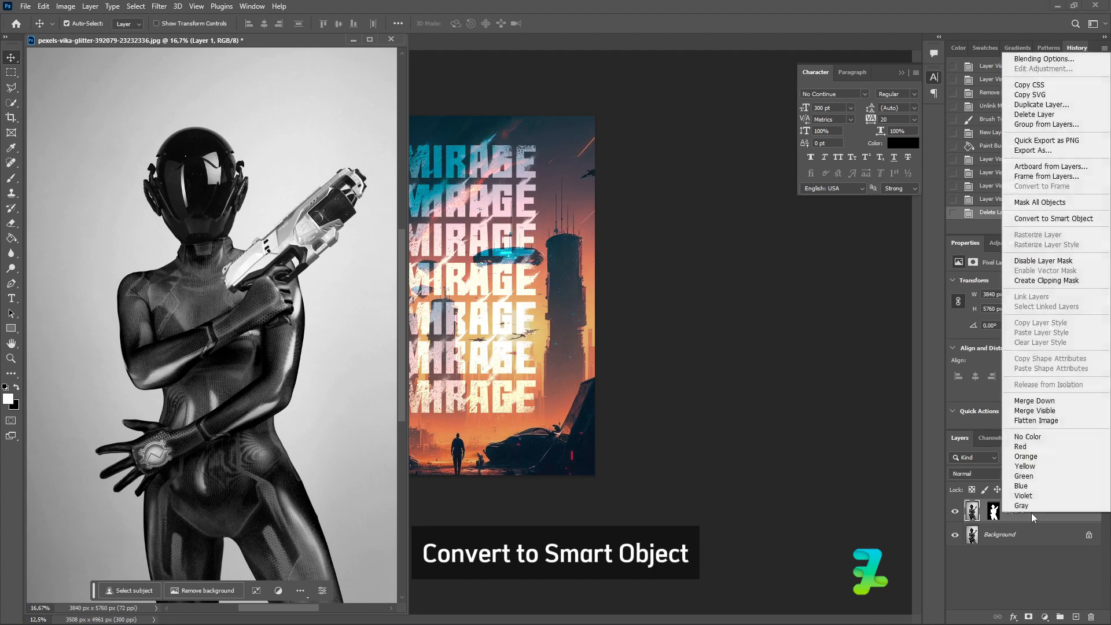
{"action": "left_click", "coordinate": [1032, 218]}
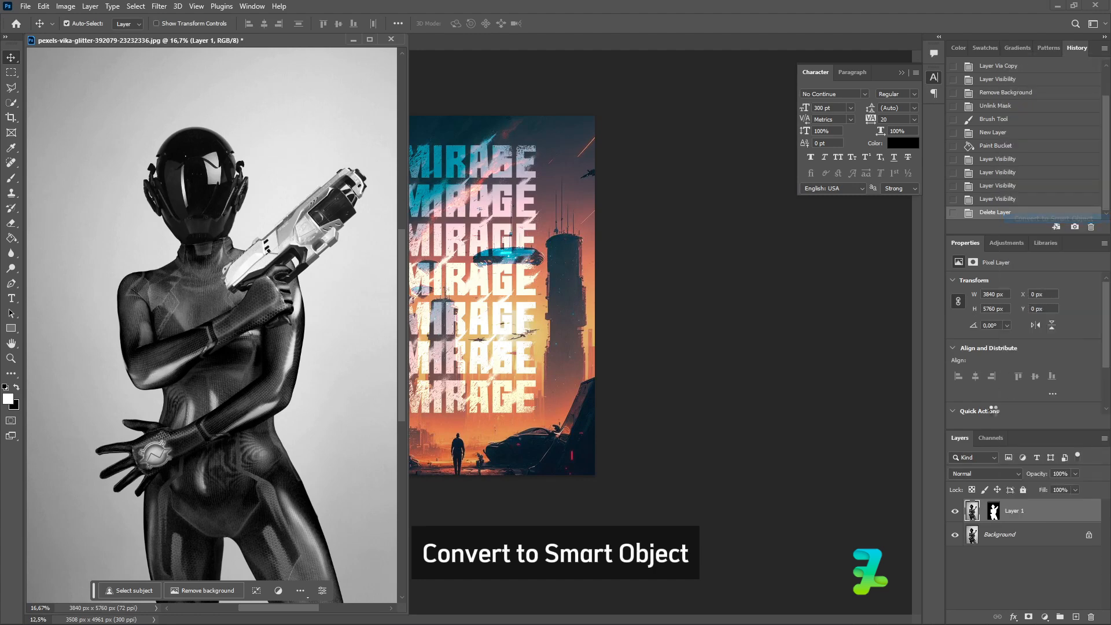
- Hide the photo's Background layer and copy the cut-out figure into the poster directly above the Text layer
{"action": "left_click", "coordinate": [955, 535]}
{"action": "left_click_drag", "start_coordinate": [971, 512], "coordinate": [493, 334]}
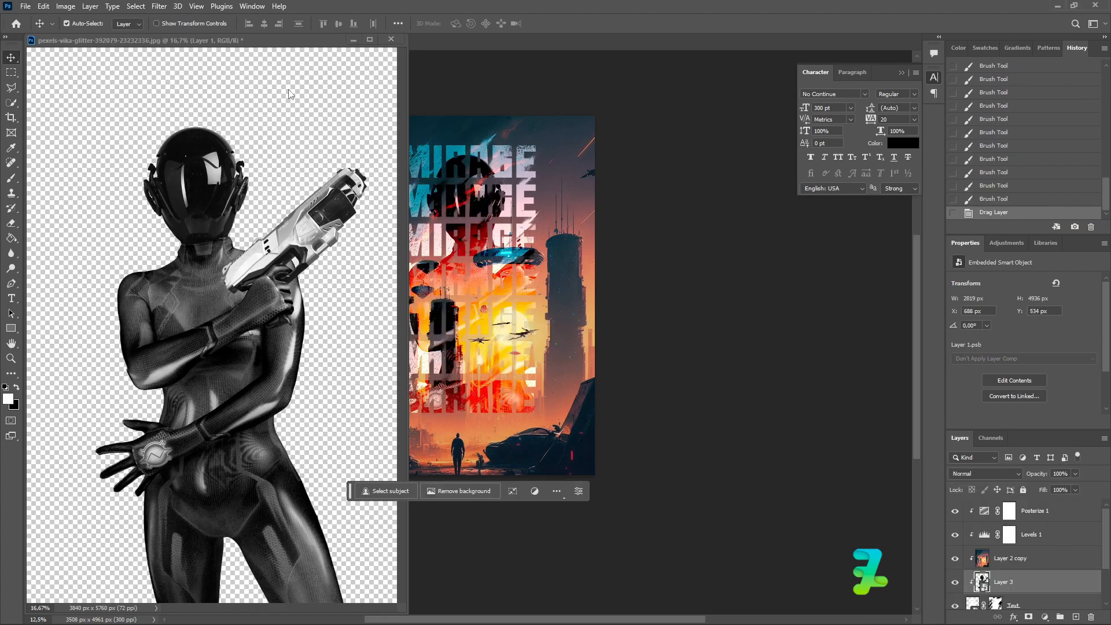
- Dock the figure photo's floating window back among the document tabs and return to the poster document
{"action": "left_click_drag", "start_coordinate": [234, 36], "coordinate": [394, 44]}
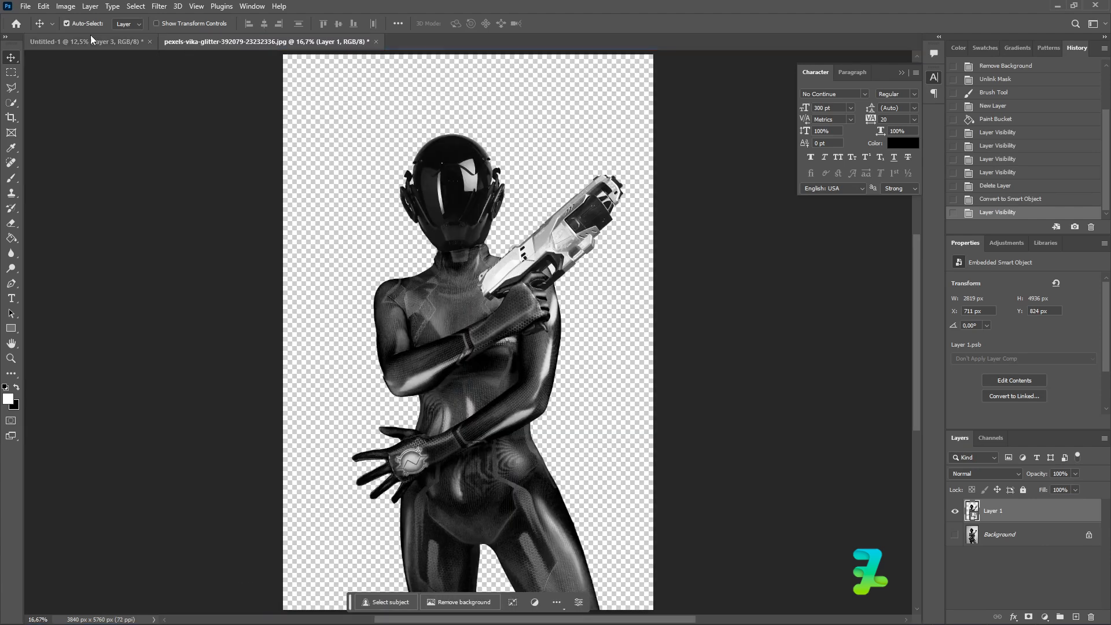
{"action": "left_click", "coordinate": [91, 37]}
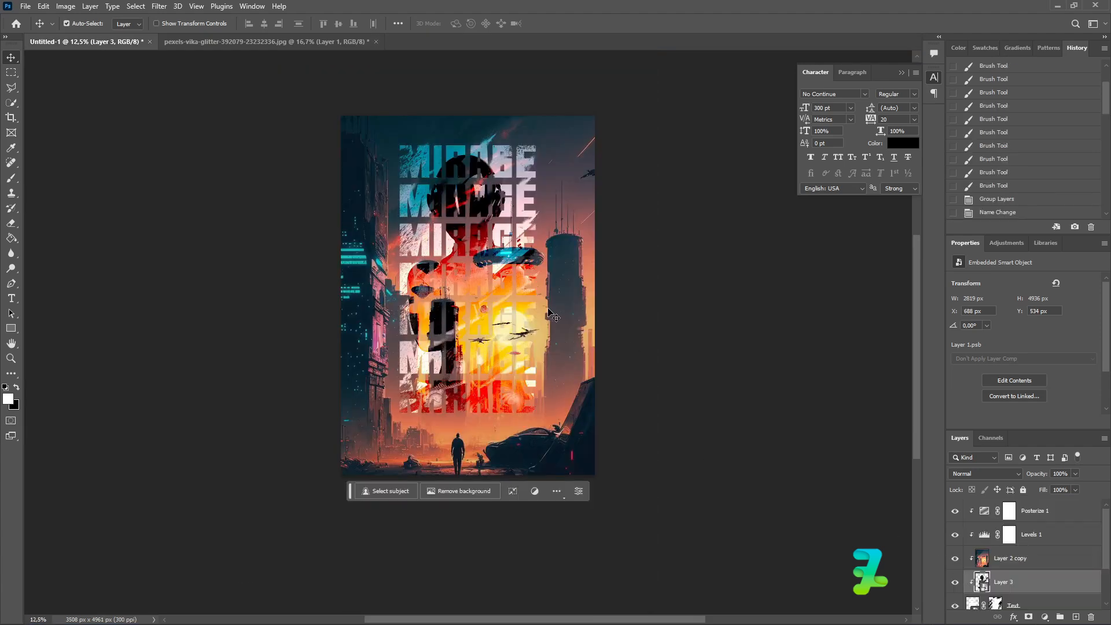
- Shift the clipped Layer 3 figure to the poster's left side, at about X -408 px and Y 790 px
{"action": "key", "text": "ctrl+t"}
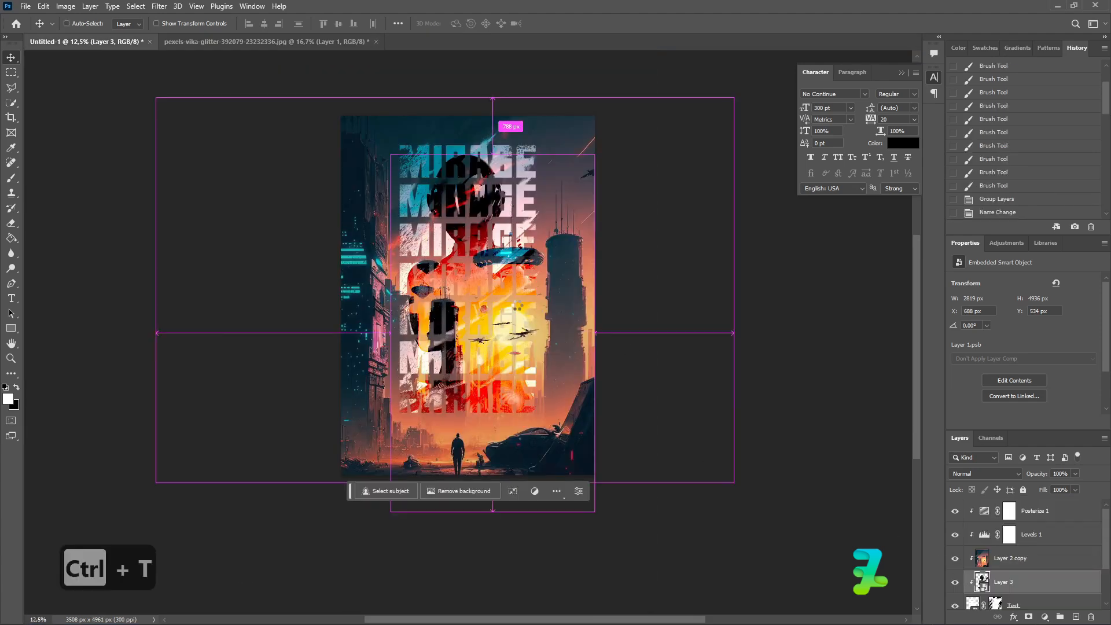
{"action": "key", "text": "Return"}
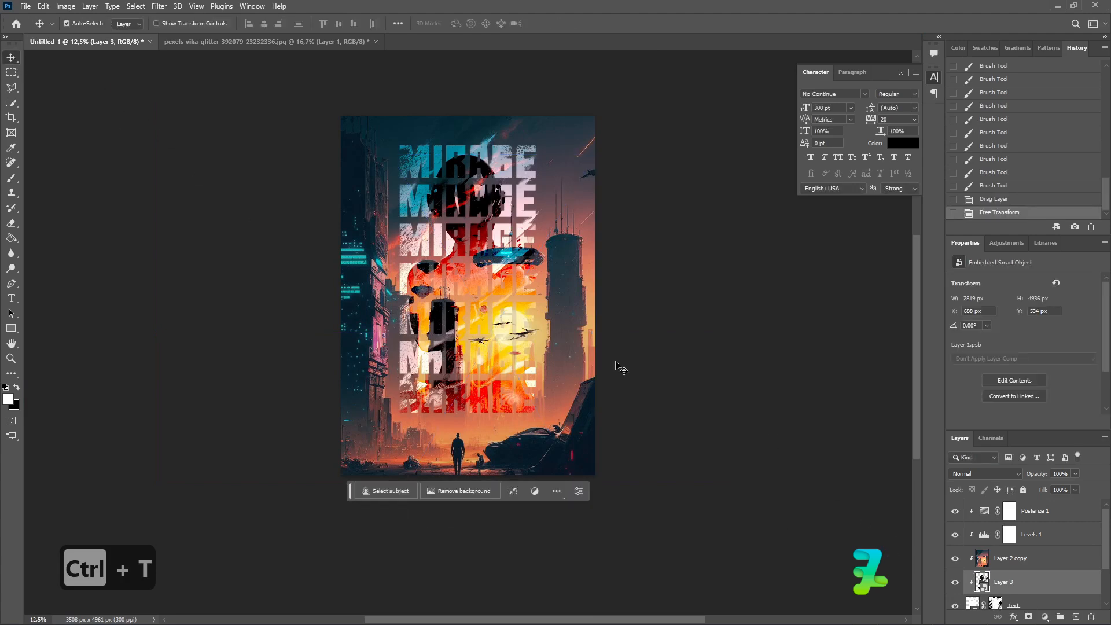
{"action": "key", "text": "ctrl+t"}
{"action": "left_click_drag", "start_coordinate": [496, 328], "coordinate": [443, 409]}
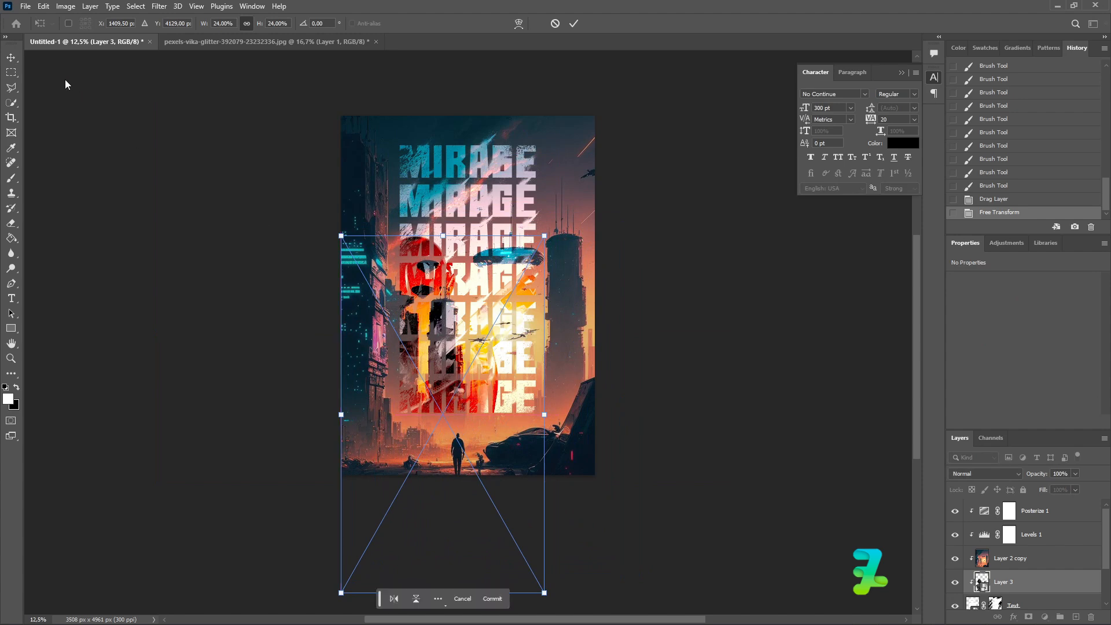
{"action": "left_click_drag", "start_coordinate": [436, 354], "coordinate": [406, 292]}
{"action": "key", "text": "Return"}
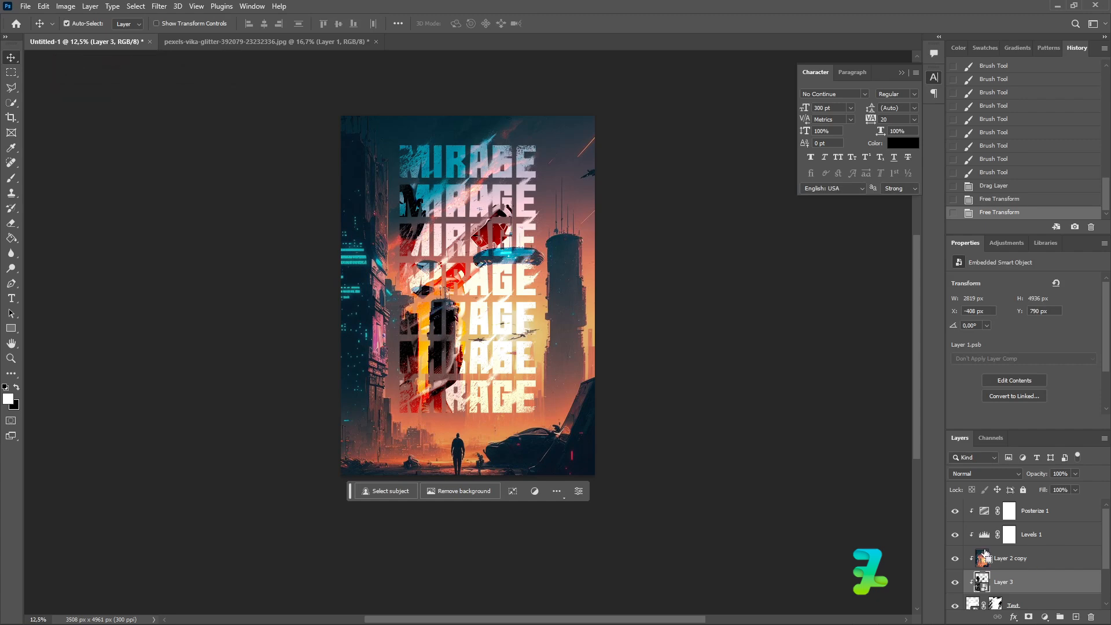
- Duplicate Layer 3 to the top of the layer stack and restore the clipped order of Posterize 1, Levels 1 and Layer 2 copy above the original
{"action": "key", "text": "ctrl+j"}
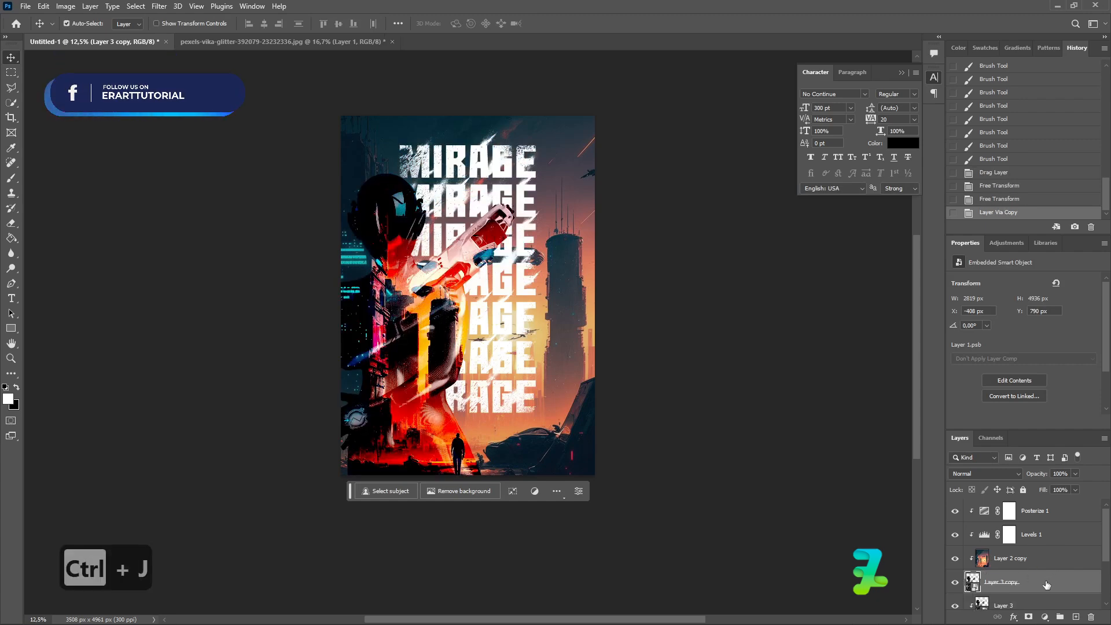
{"action": "left_click_drag", "start_coordinate": [1037, 585], "coordinate": [1038, 503]}
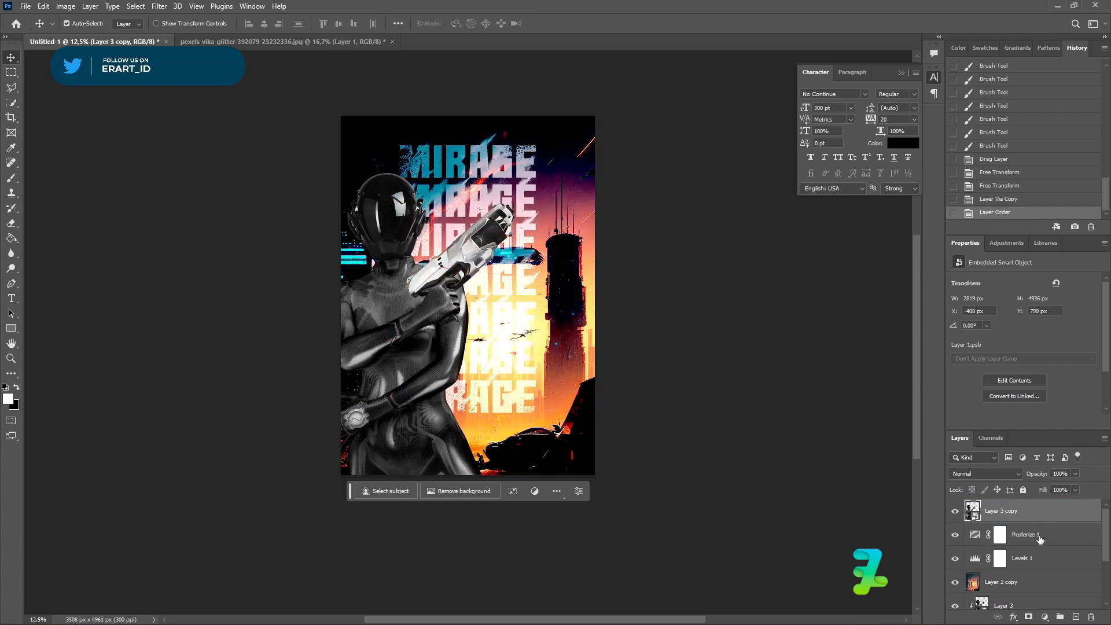
{"action": "left_click", "coordinate": [1040, 540]}
{"action": "scroll", "coordinate": [1045, 550], "scroll_direction": "down", "scroll_amount": 1}
{"action": "left_click", "coordinate": [1047, 563], "text": "shift"}
{"action": "left_click_drag", "start_coordinate": [1047, 563], "coordinate": [1054, 586]}
{"action": "left_click_drag", "start_coordinate": [1033, 510], "coordinate": [1036, 593]}
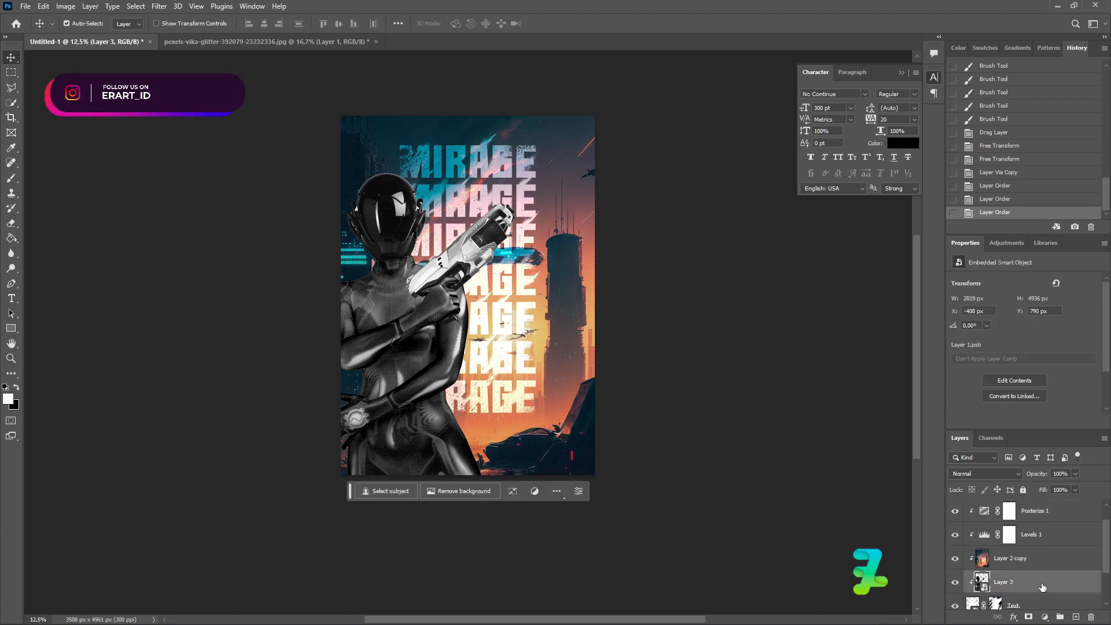
- Scale the figure on Layer 3 copy down to about 15.14% and try it at the poster's lower left
{"action": "left_click", "coordinate": [971, 512]}
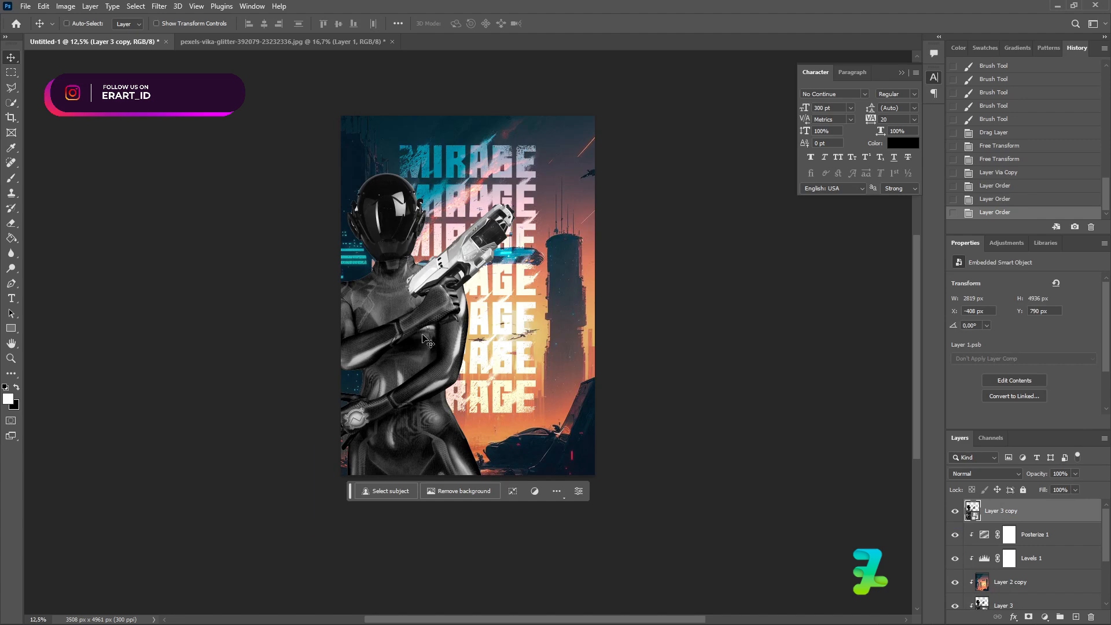
{"action": "key", "text": "ctrl+t"}
{"action": "left_click_drag", "start_coordinate": [427, 341], "coordinate": [469, 302]}
{"action": "left_click_drag", "start_coordinate": [578, 151], "coordinate": [509, 233]}
{"action": "left_click_drag", "start_coordinate": [462, 317], "coordinate": [498, 283]}
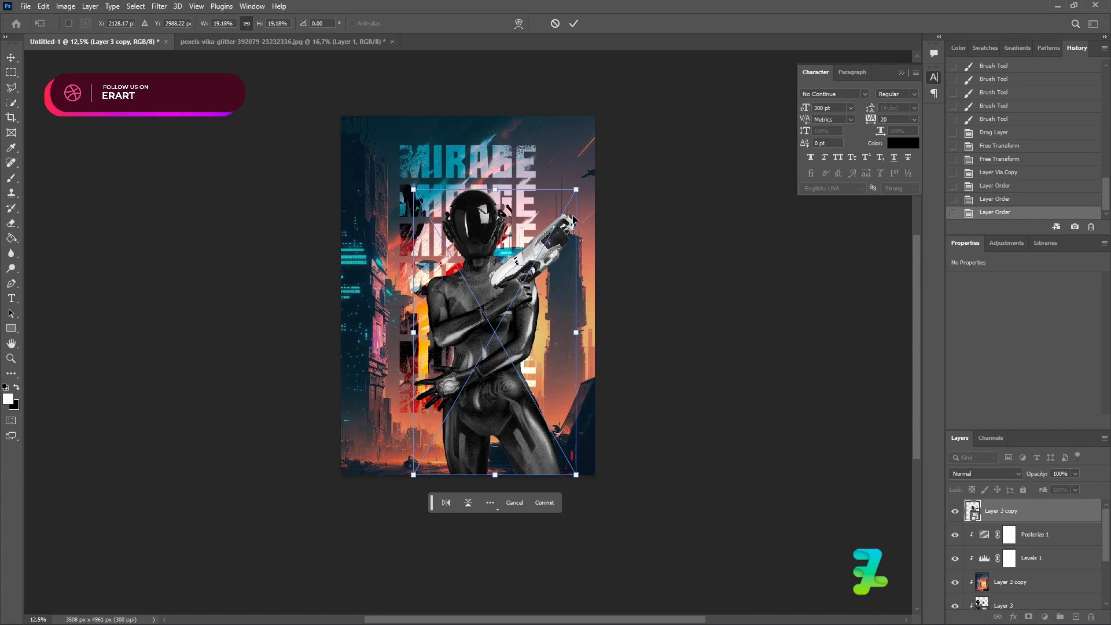
{"action": "left_click_drag", "start_coordinate": [580, 185], "coordinate": [508, 237]}
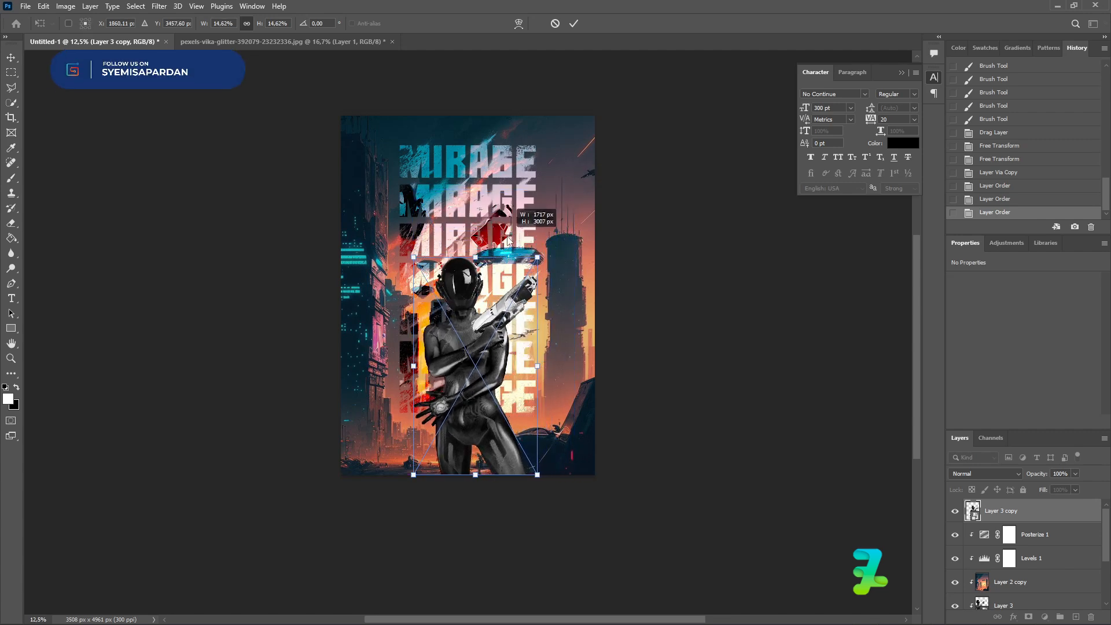
{"action": "left_click_drag", "start_coordinate": [508, 237], "coordinate": [522, 238]}
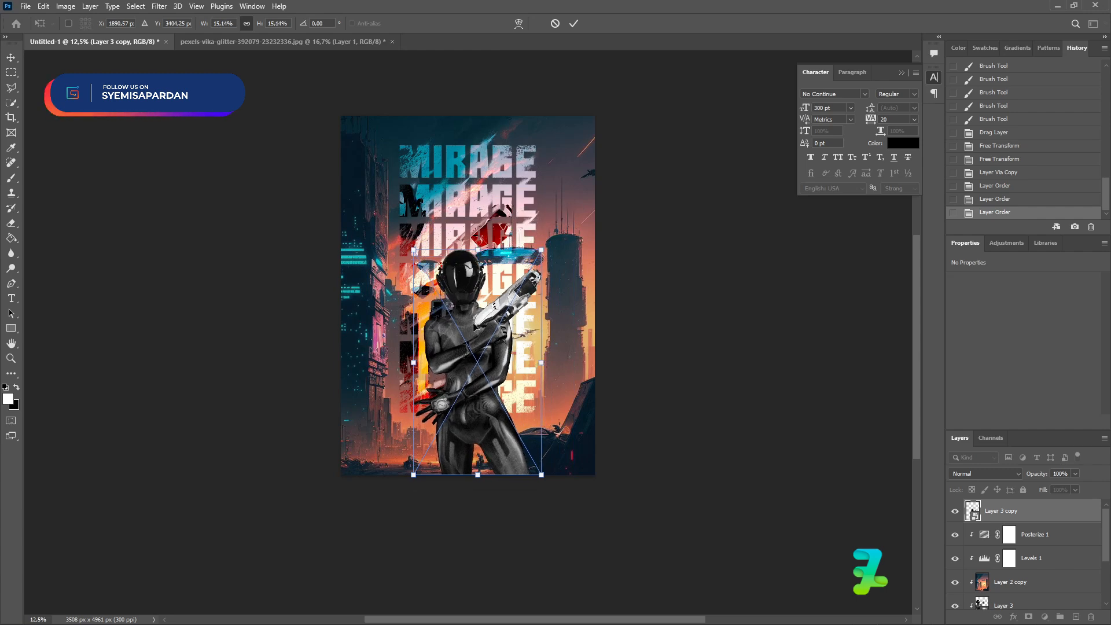
{"action": "left_click_drag", "start_coordinate": [471, 324], "coordinate": [387, 328]}
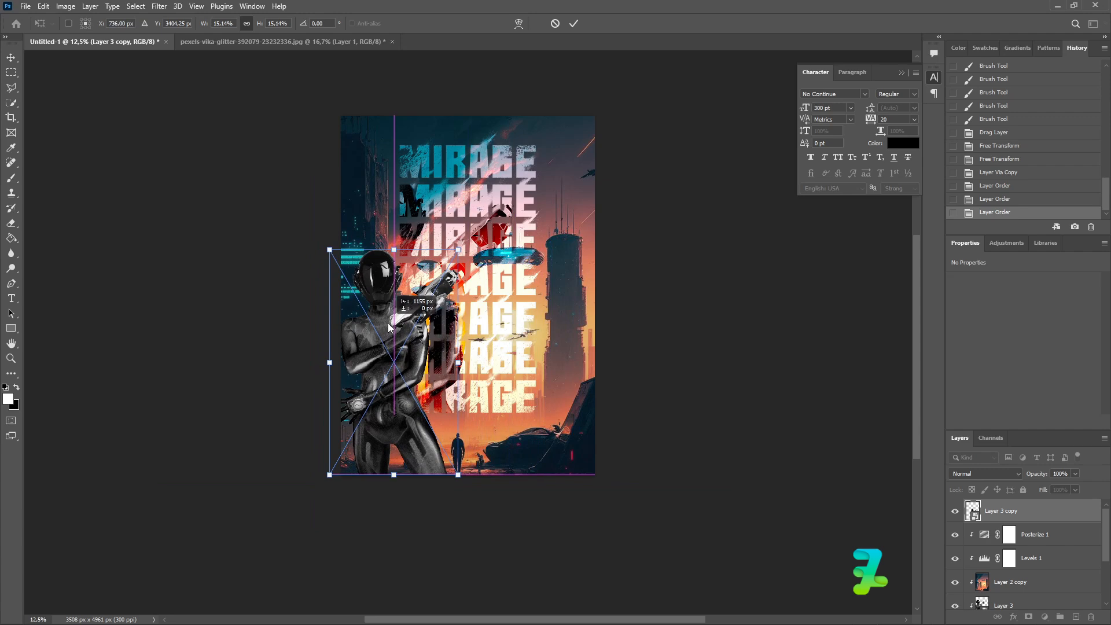
{"action": "left_click_drag", "start_coordinate": [390, 327], "coordinate": [415, 317]}
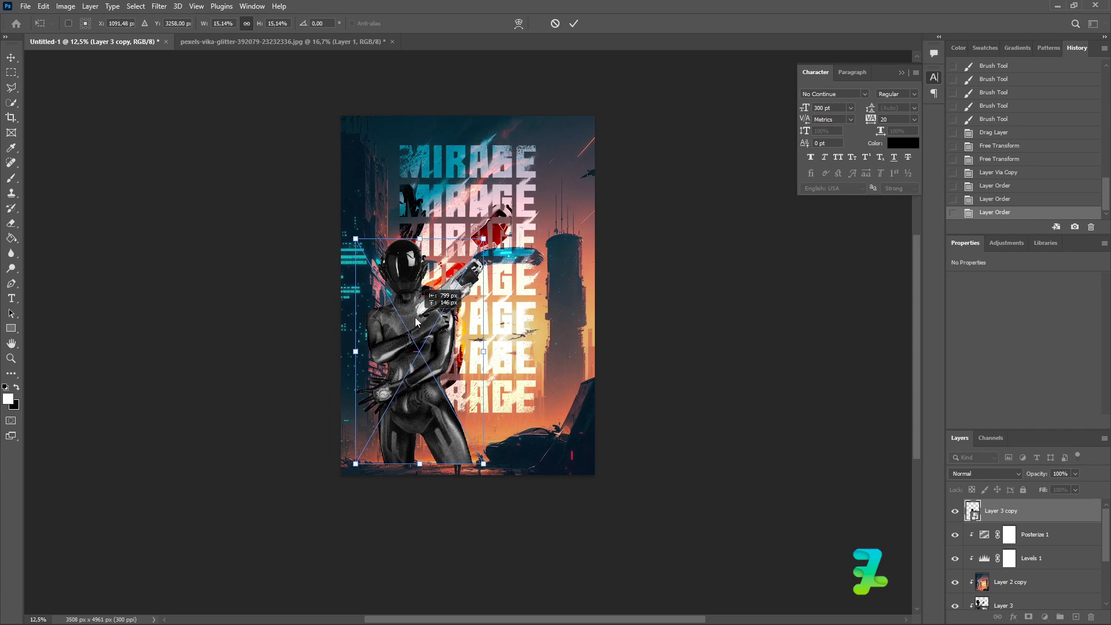
- Enlarge the Layer 3 copy figure to about 19.55% and place it at the poster's lower right, at X 1354 px and Y 941 px
{"action": "left_click_drag", "start_coordinate": [415, 317], "coordinate": [513, 326]}
{"action": "left_click_drag", "start_coordinate": [580, 249], "coordinate": [617, 181]}
{"action": "mouse_move", "coordinate": [522, 281]}
{"action": "left_mouse_down"}
{"action": "mouse_move", "coordinate": [511, 269]}
{"action": "mouse_move", "coordinate": [508, 280]}
{"action": "left_mouse_up"}
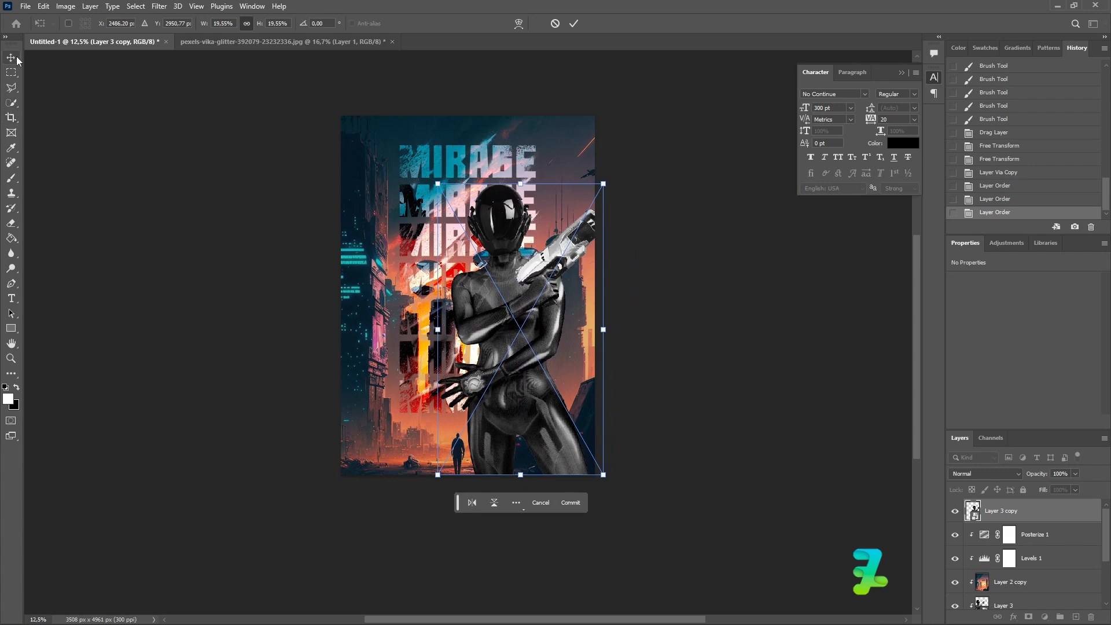
{"action": "key", "text": "Return"}
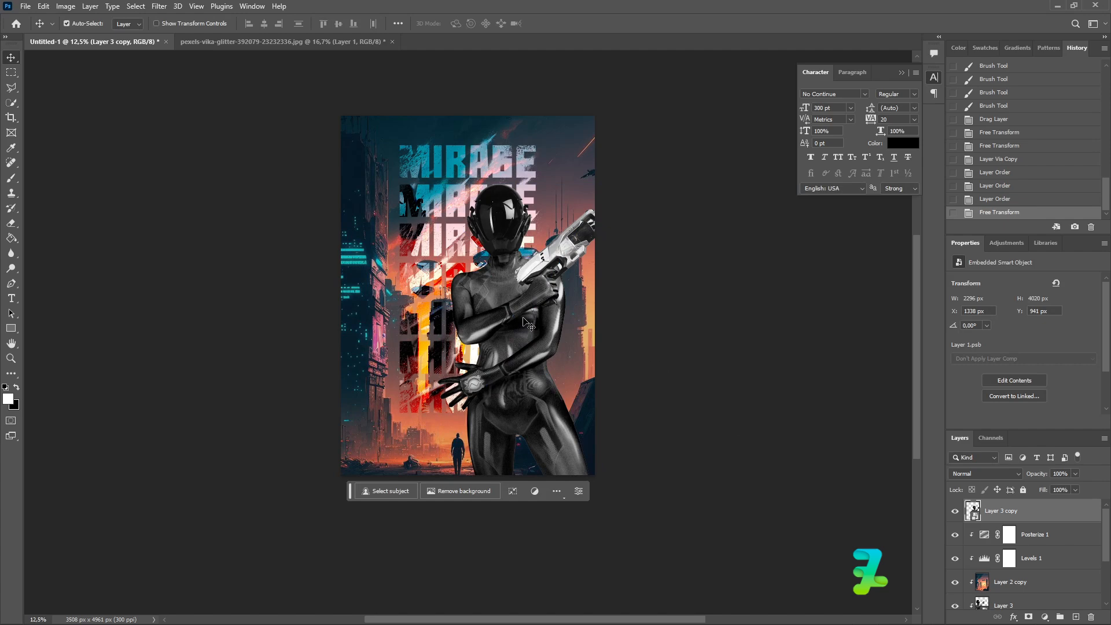
{"action": "left_click_drag", "start_coordinate": [526, 323], "coordinate": [525, 322]}
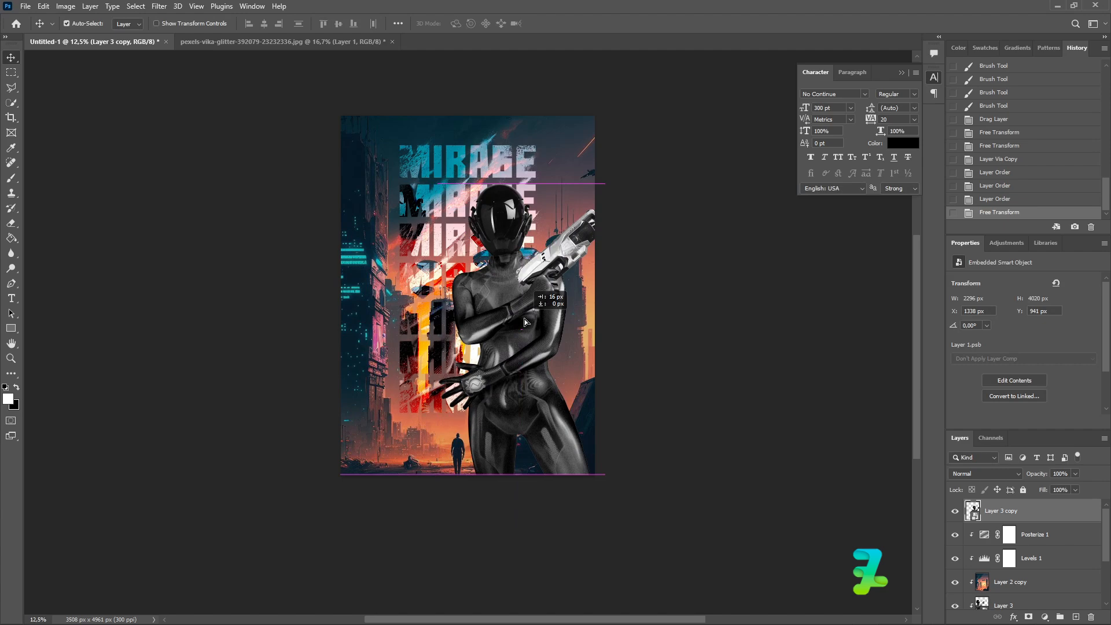
{"action": "left_click_drag", "start_coordinate": [525, 322], "coordinate": [526, 322]}
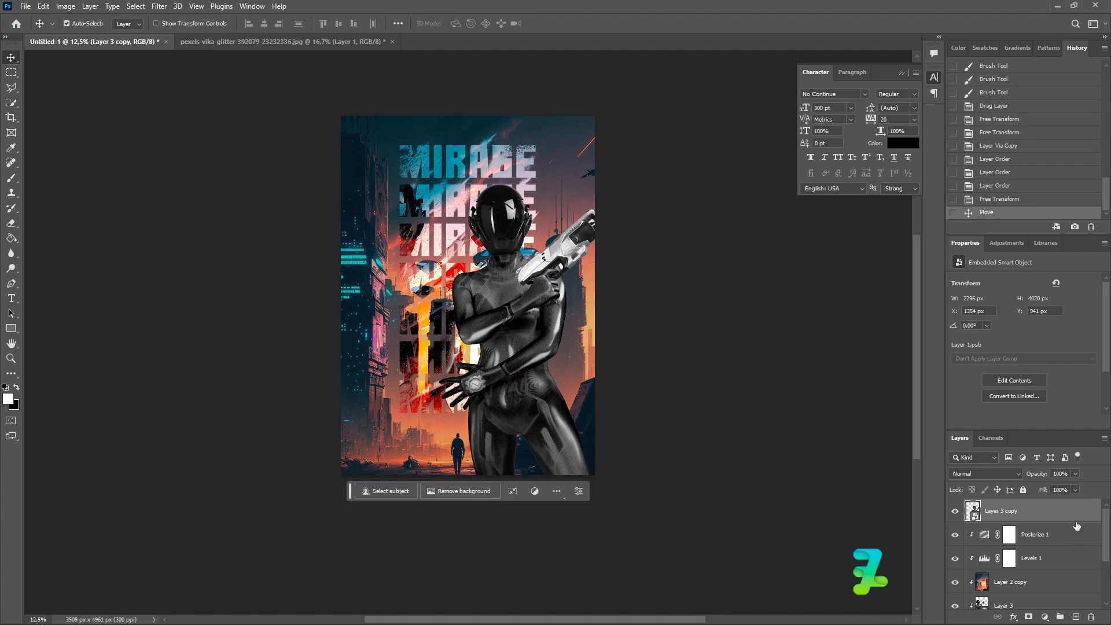
- Duplicate the top figure layer and give the lower copy a Color Overlay of #051926
{"action": "key", "text": "ctrl+j"}
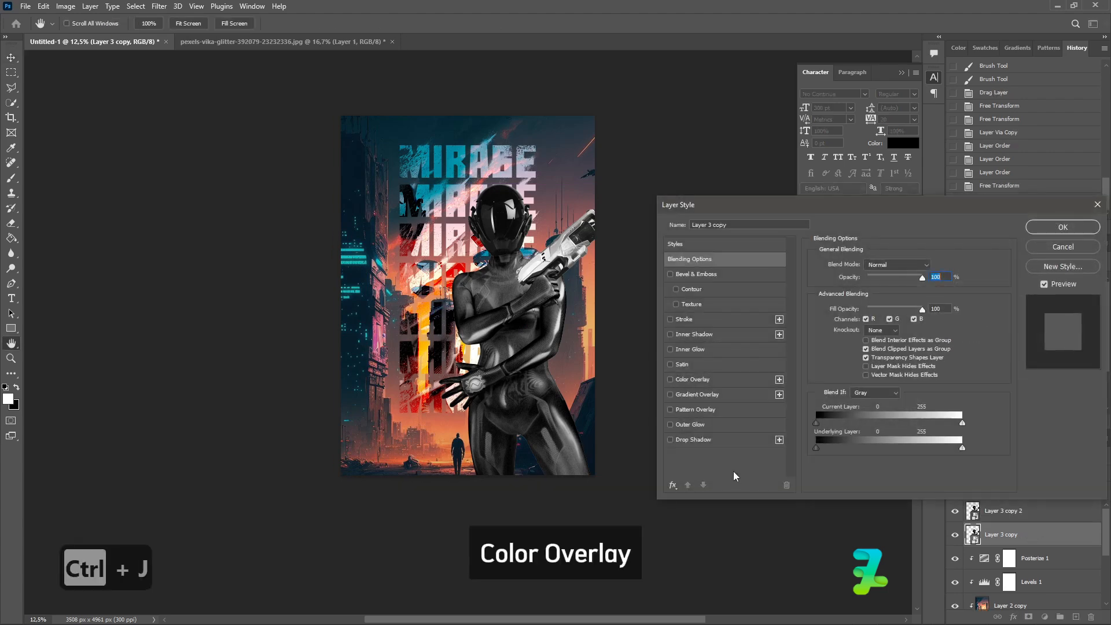
{"action": "left_click", "coordinate": [670, 379]}
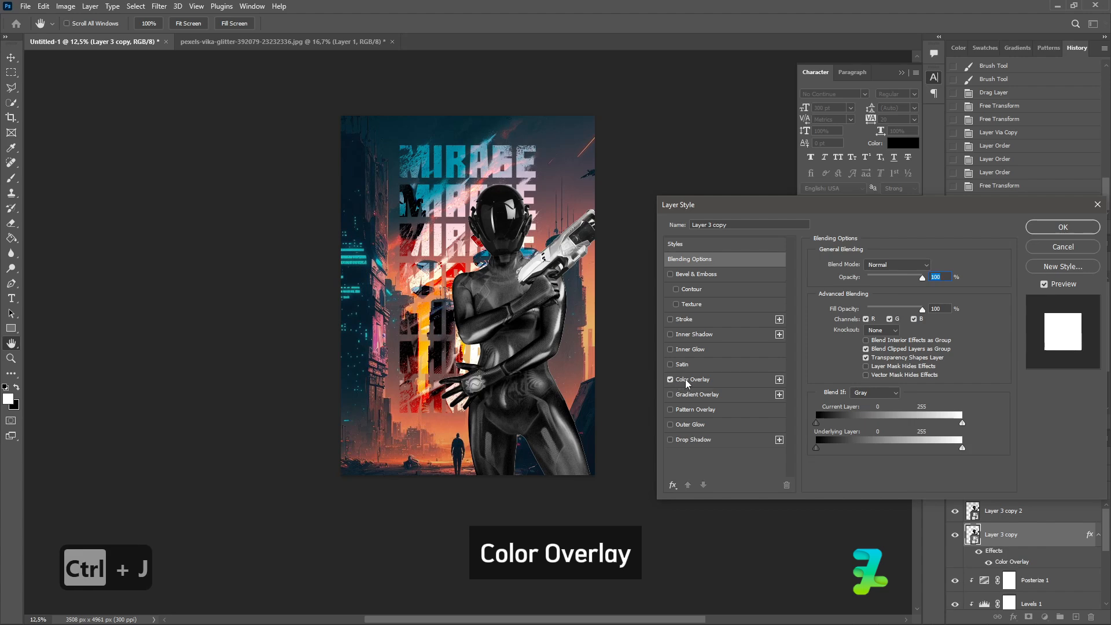
{"action": "left_click", "coordinate": [686, 381]}
{"action": "left_click", "coordinate": [936, 269]}
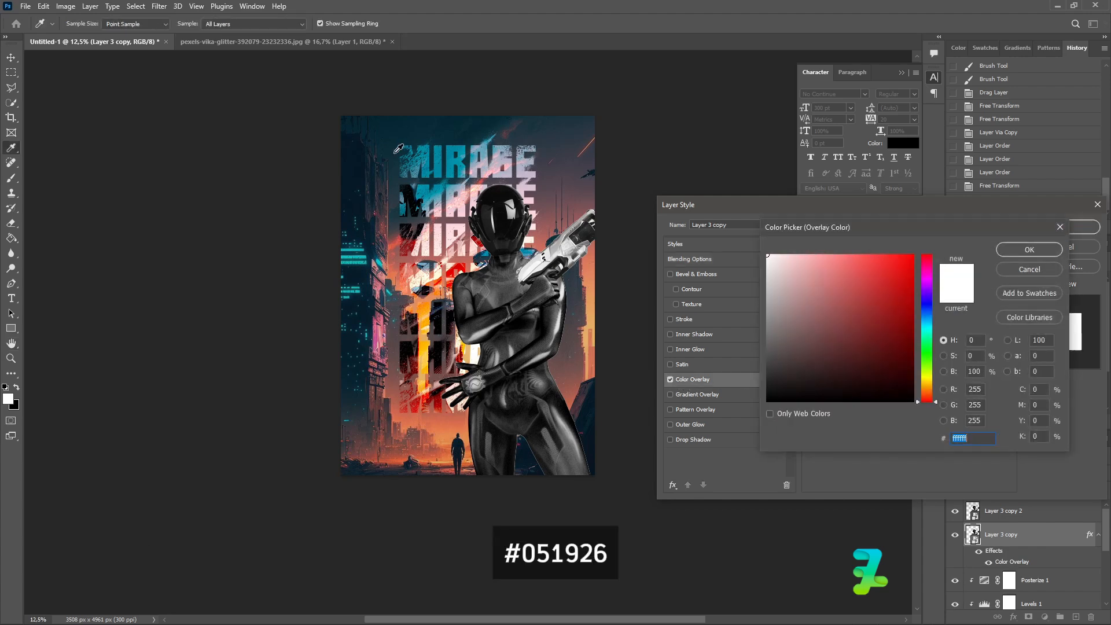
{"action": "type", "text": "051926"}
{"action": "left_click", "coordinate": [1029, 249]}
{"action": "key", "text": "v"}
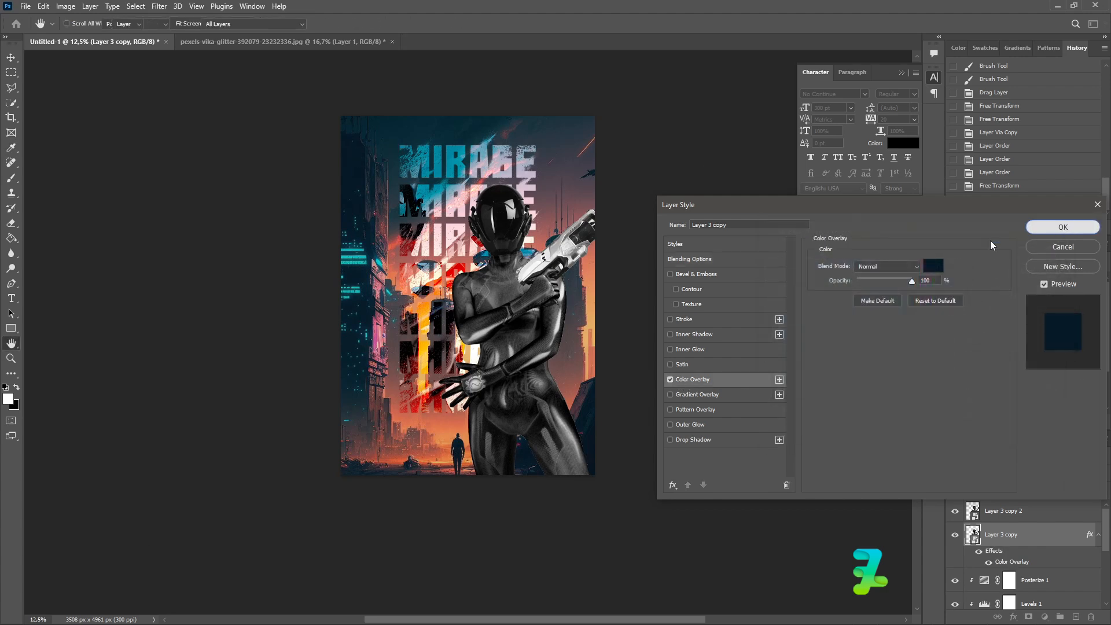
{"action": "left_click", "coordinate": [1077, 226]}
- Offset the dark overlay figure horizontally to the right behind the top figure, to about X 1546 px
{"action": "key", "text": "ctrl+t"}
{"action": "left_click_drag", "start_coordinate": [540, 328], "coordinate": [555, 323]}
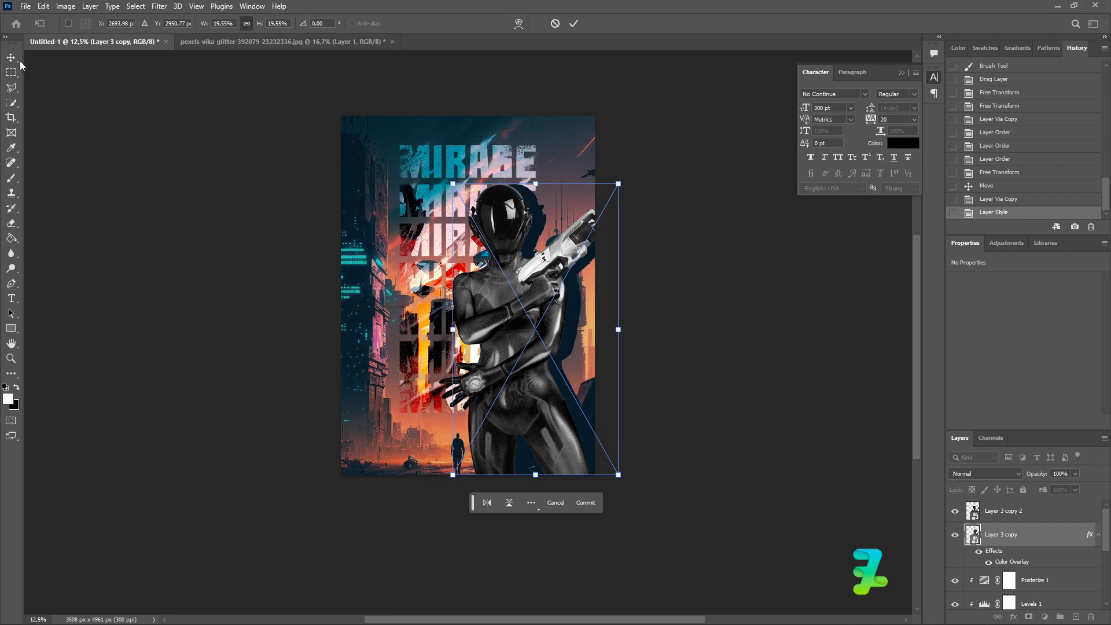
{"action": "key", "text": "Return"}
- Apply a Gaussian Blur with a radius of 42.9 pixels to the dark overlay figure
{"action": "left_click", "coordinate": [152, 6]}
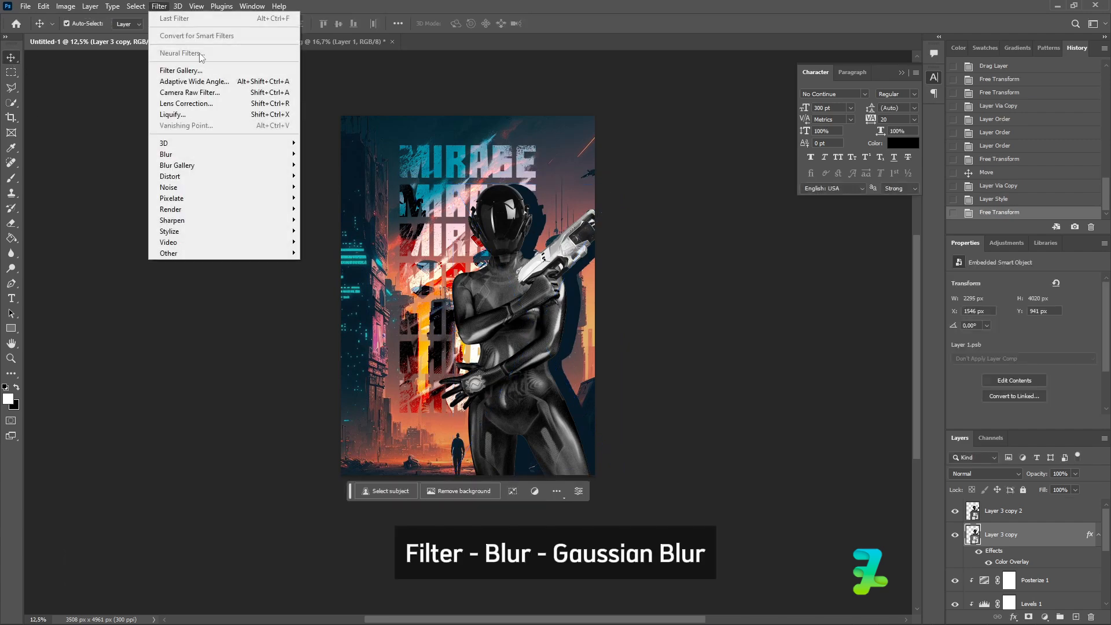
{"action": "mouse_move", "coordinate": [251, 152]}
{"action": "left_click", "coordinate": [319, 197]}
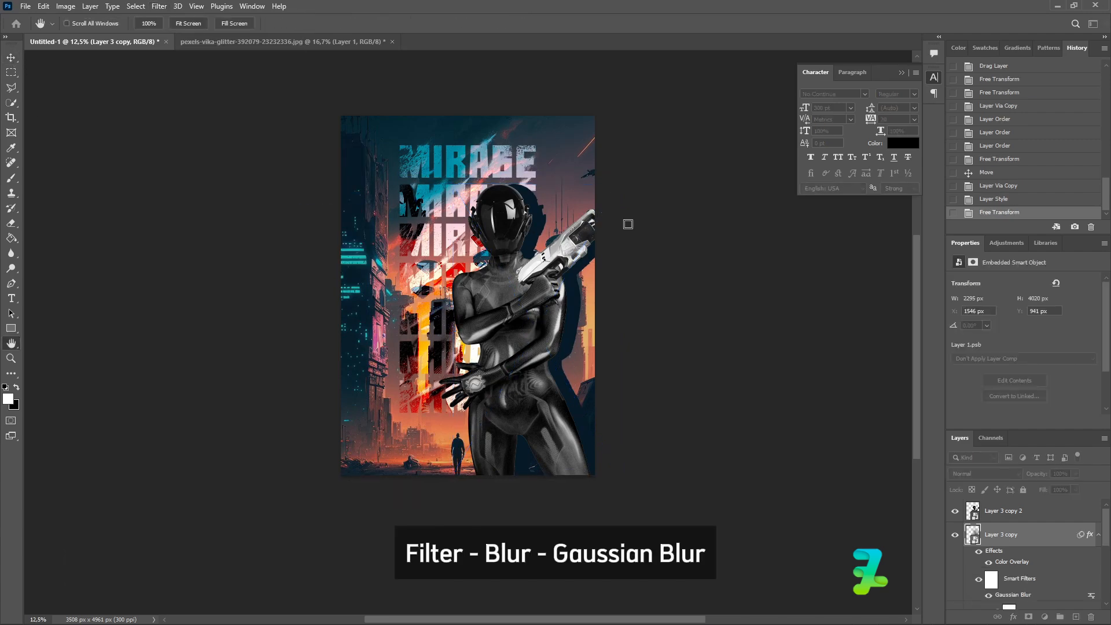
{"action": "left_click_drag", "start_coordinate": [529, 363], "coordinate": [528, 363]}
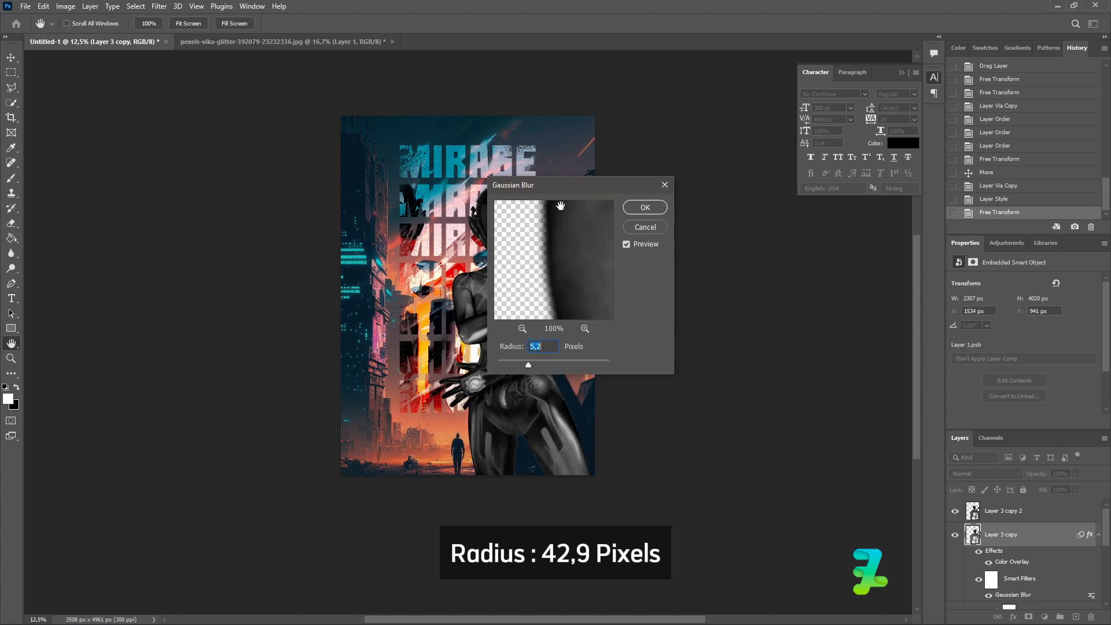
{"action": "left_click_drag", "start_coordinate": [565, 191], "coordinate": [731, 191]}
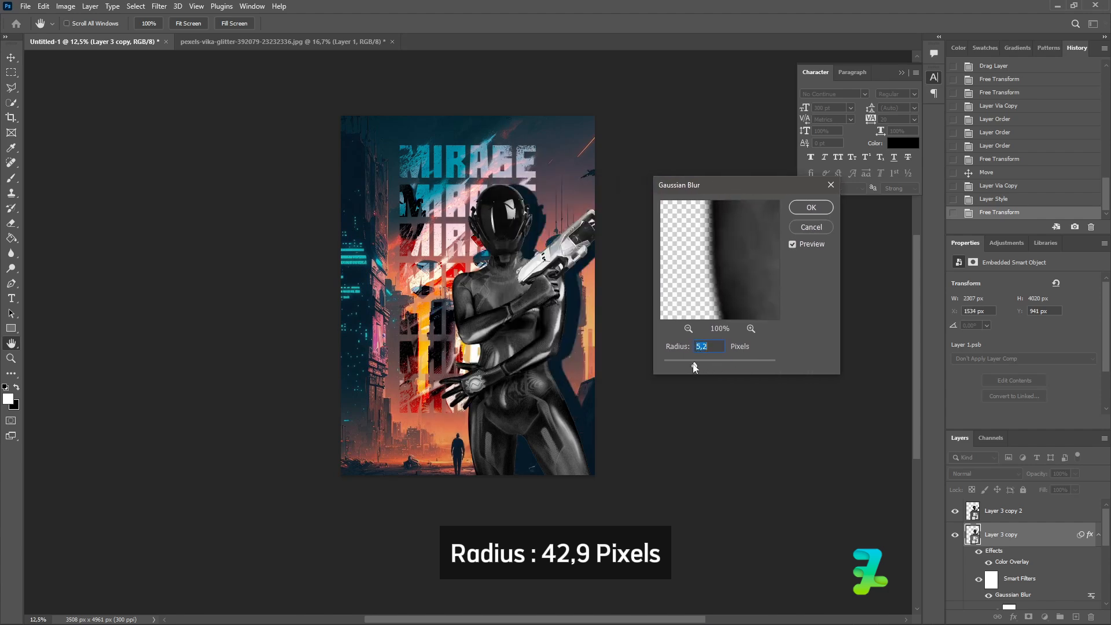
{"action": "left_click_drag", "start_coordinate": [694, 368], "coordinate": [723, 367]}
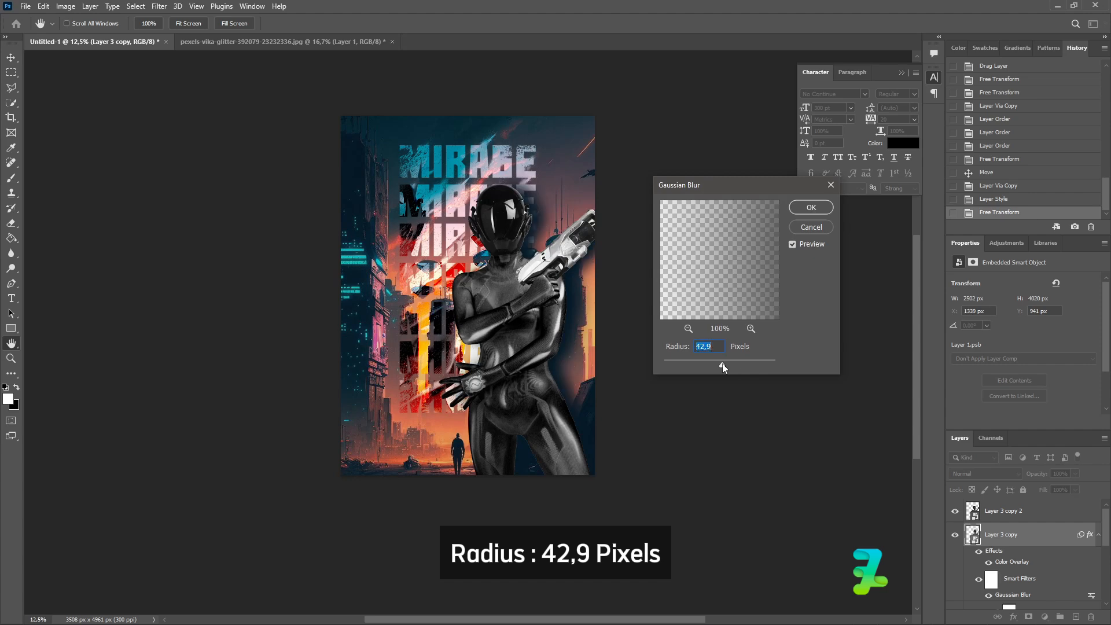
{"action": "left_click", "coordinate": [811, 207]}
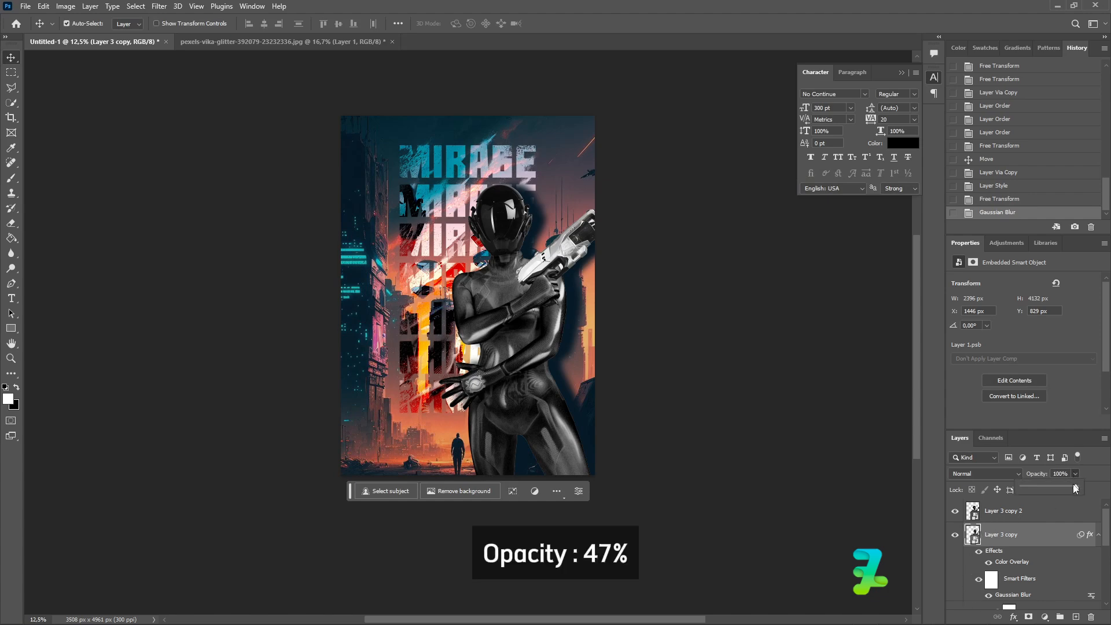
- Lower the blurred shadow layer's opacity to 47% and move it slightly left, to about X 1354 px
{"action": "left_click_drag", "start_coordinate": [1074, 488], "coordinate": [1047, 488]}
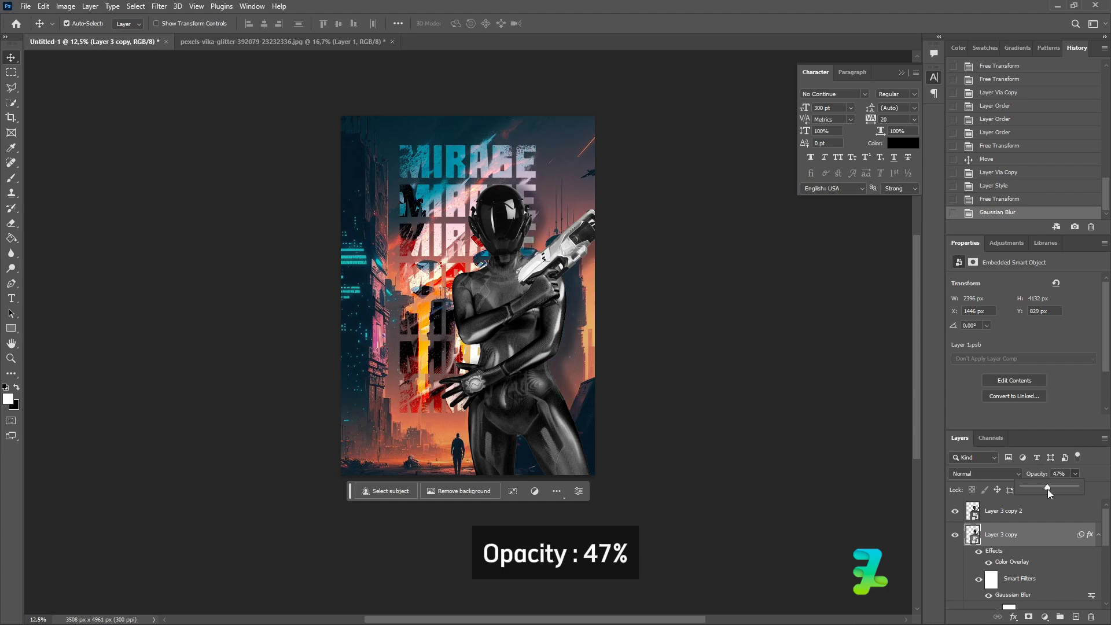
{"action": "left_click_drag", "start_coordinate": [1047, 489], "coordinate": [1047, 489]}
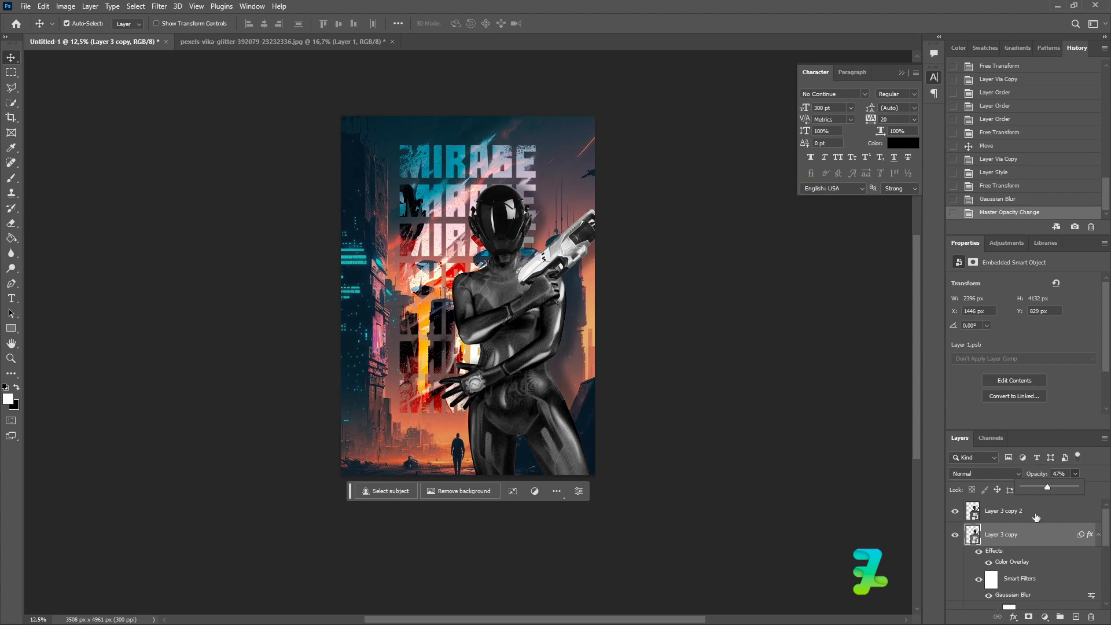
{"action": "left_click_drag", "start_coordinate": [570, 326], "coordinate": [562, 328]}
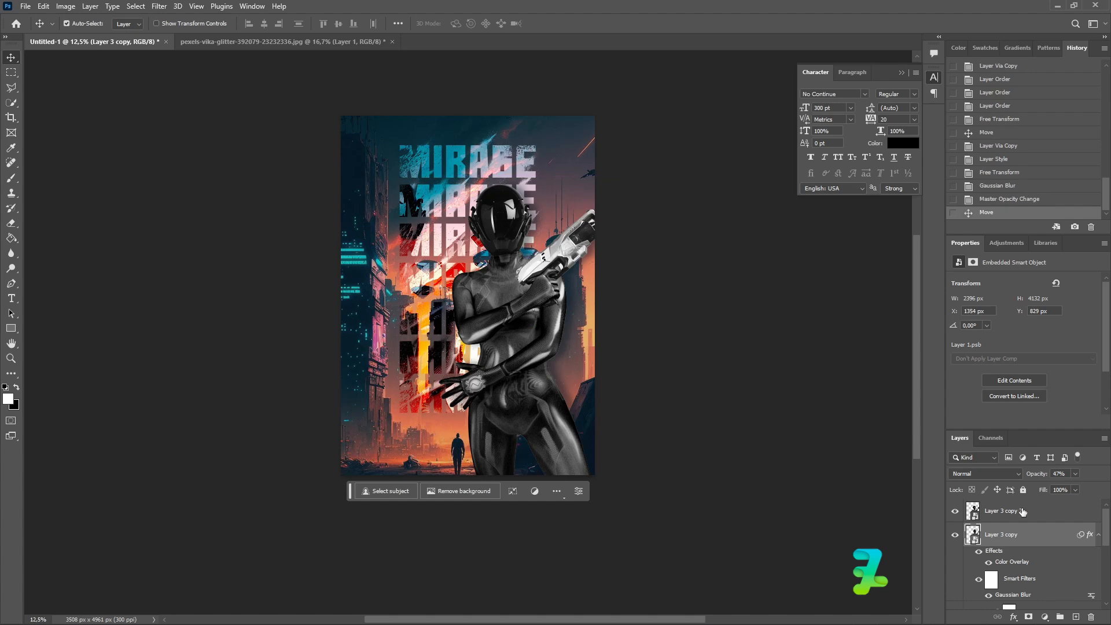
- Add a Brightness/Contrast adjustment layer above Layer 3 copy 2 and clip it to that figure layer
{"action": "left_click", "coordinate": [1023, 513]}
{"action": "left_click", "coordinate": [1045, 617]}
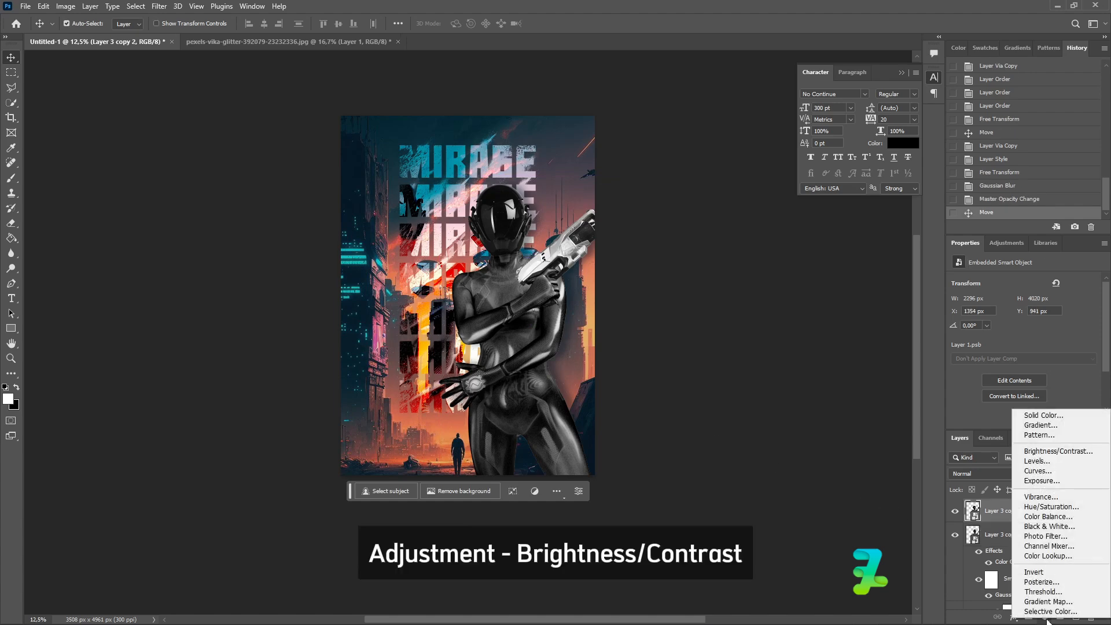
{"action": "left_click", "coordinate": [1047, 453]}
{"action": "left_click", "coordinate": [1021, 422]}
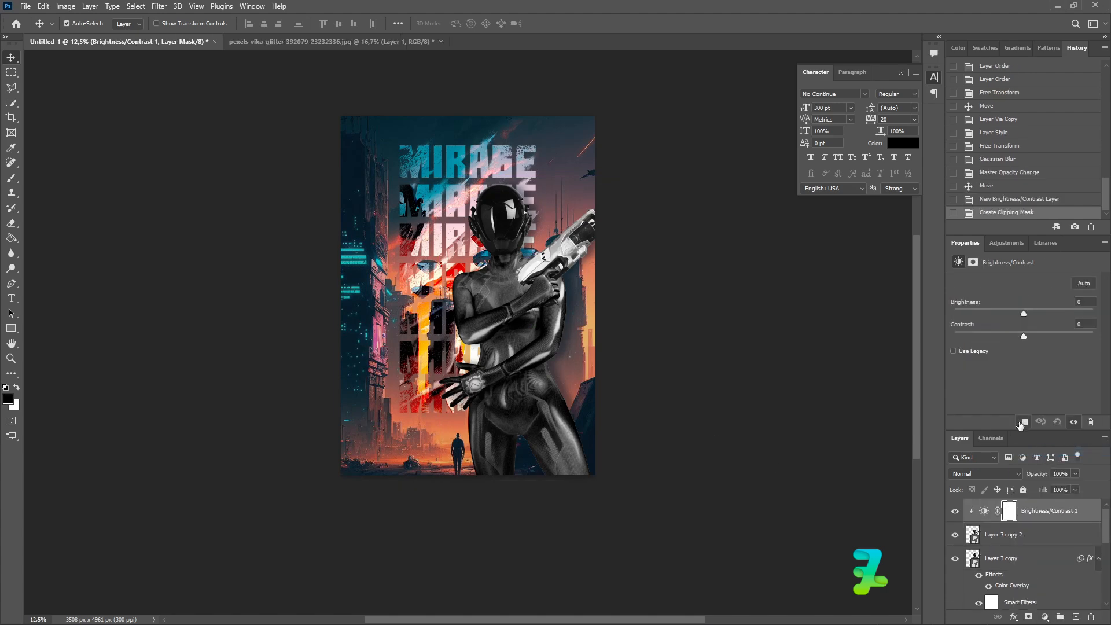
- Set the figure's Brightness/Contrast adjustment to brightness -32 and contrast -27, and add a Photo Filter adjustment layer clipped above it
{"action": "left_click_drag", "start_coordinate": [1029, 314], "coordinate": [986, 345]}
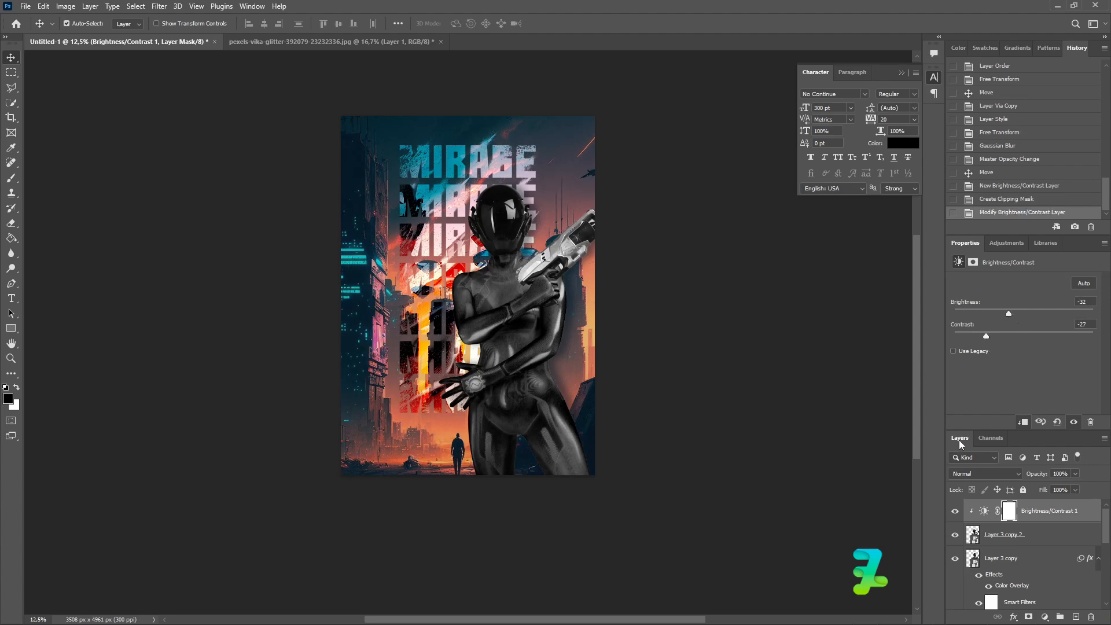
{"action": "left_click", "coordinate": [1044, 617]}
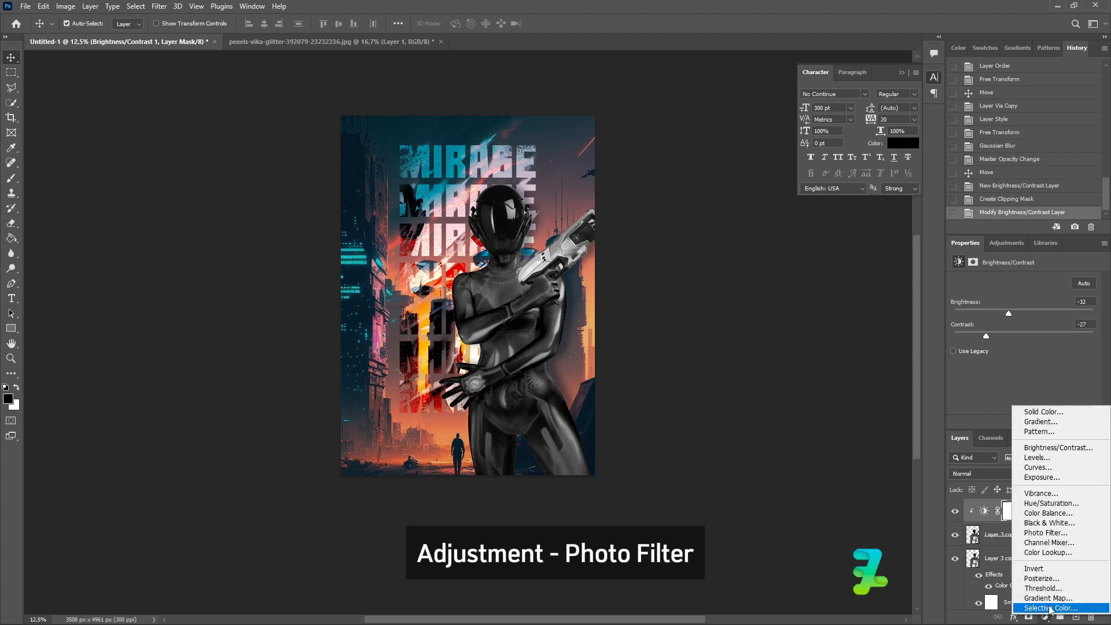
{"action": "left_click", "coordinate": [1049, 534]}
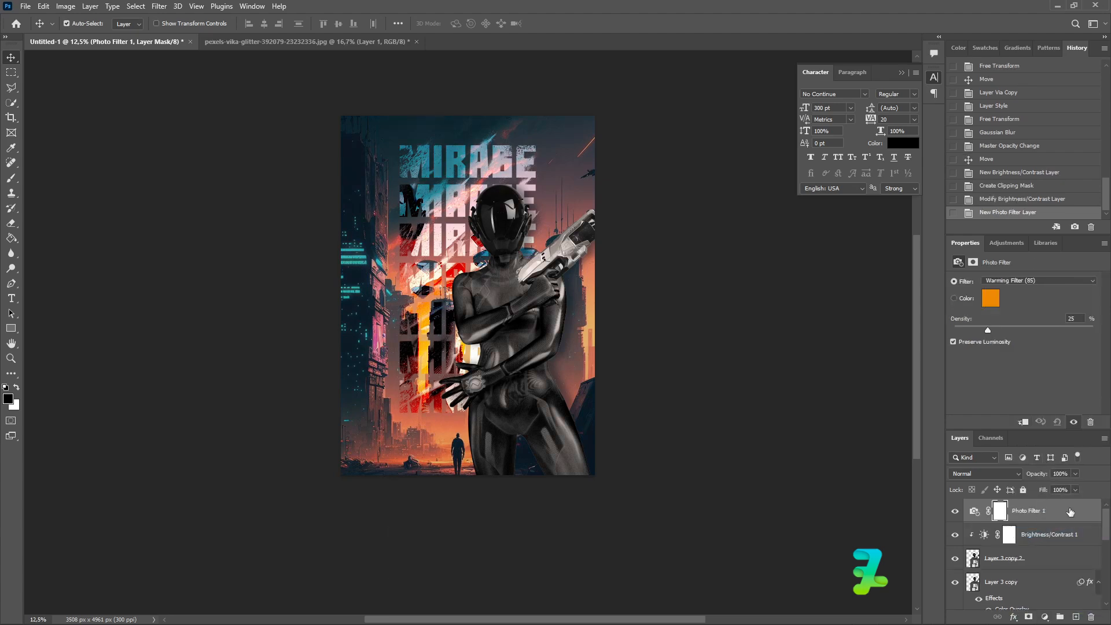
{"action": "right_click", "coordinate": [1069, 511]}
{"action": "left_click", "coordinate": [1042, 276]}
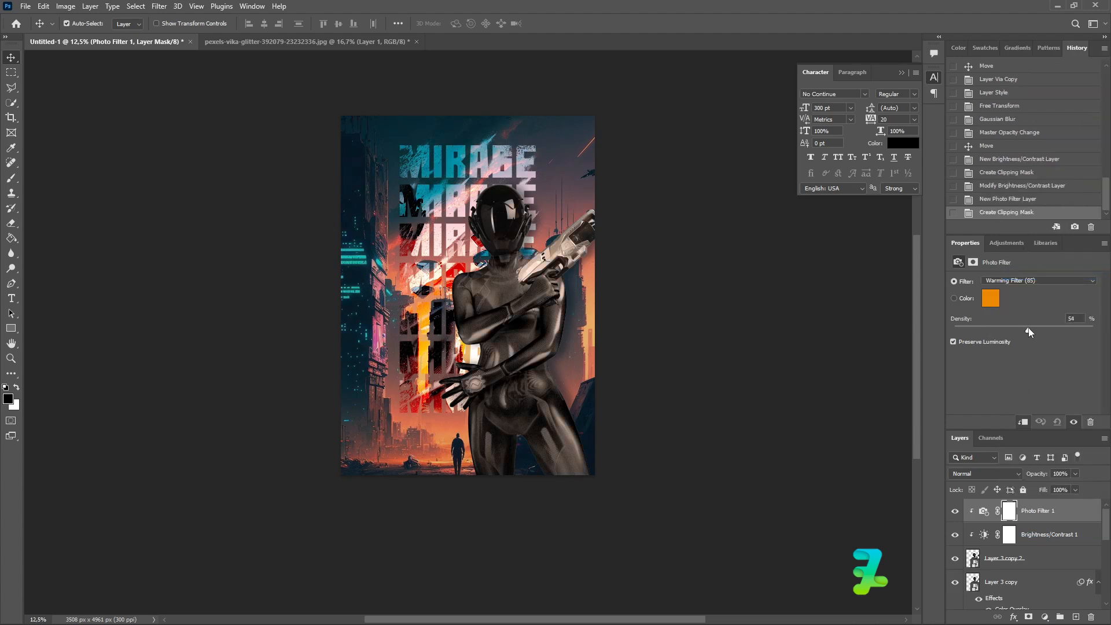
- Change the Photo Filter from the warming preset to a custom dark navy colour
{"action": "left_click_drag", "start_coordinate": [968, 329], "coordinate": [963, 331]}
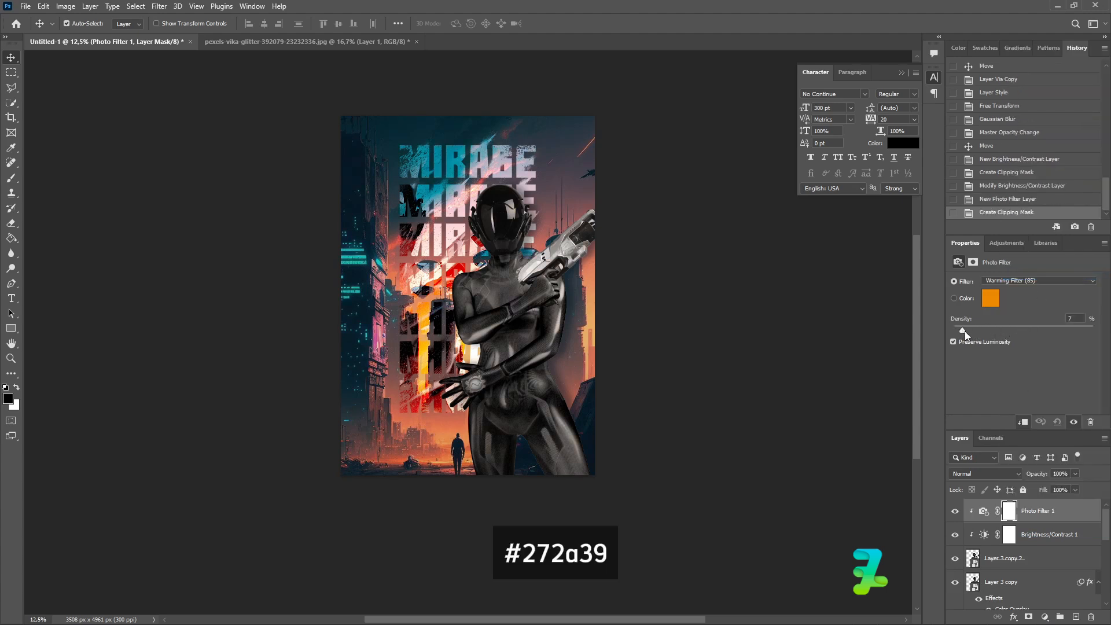
{"action": "left_click", "coordinate": [990, 298]}
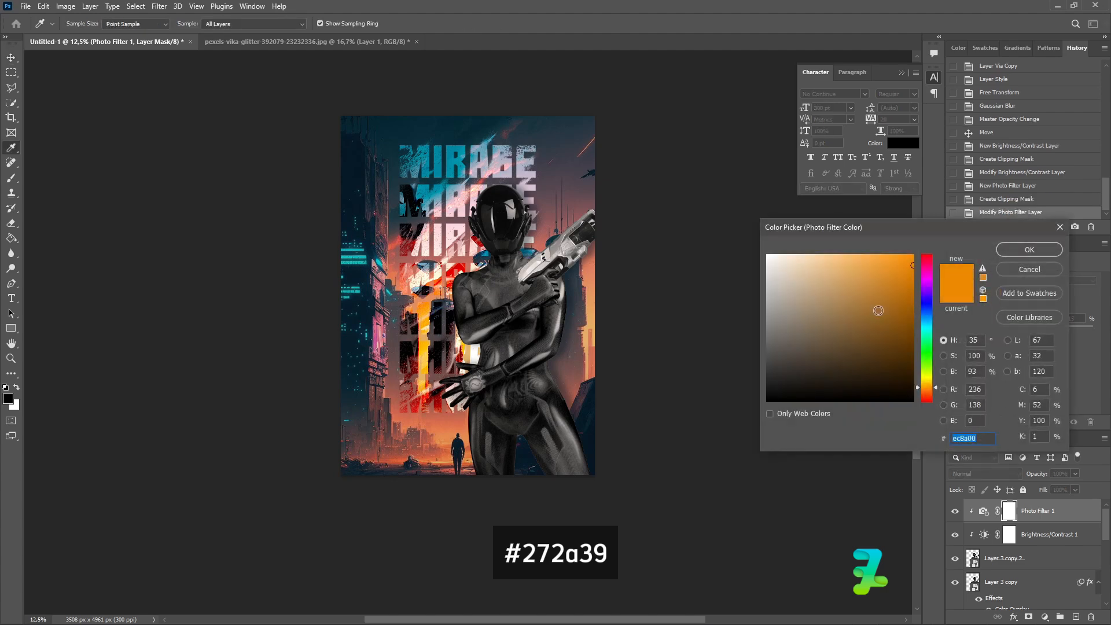
{"action": "left_click", "coordinate": [348, 181]}
{"action": "left_click_drag", "start_coordinate": [870, 330], "coordinate": [842, 348]}
{"action": "left_click", "coordinate": [356, 169]}
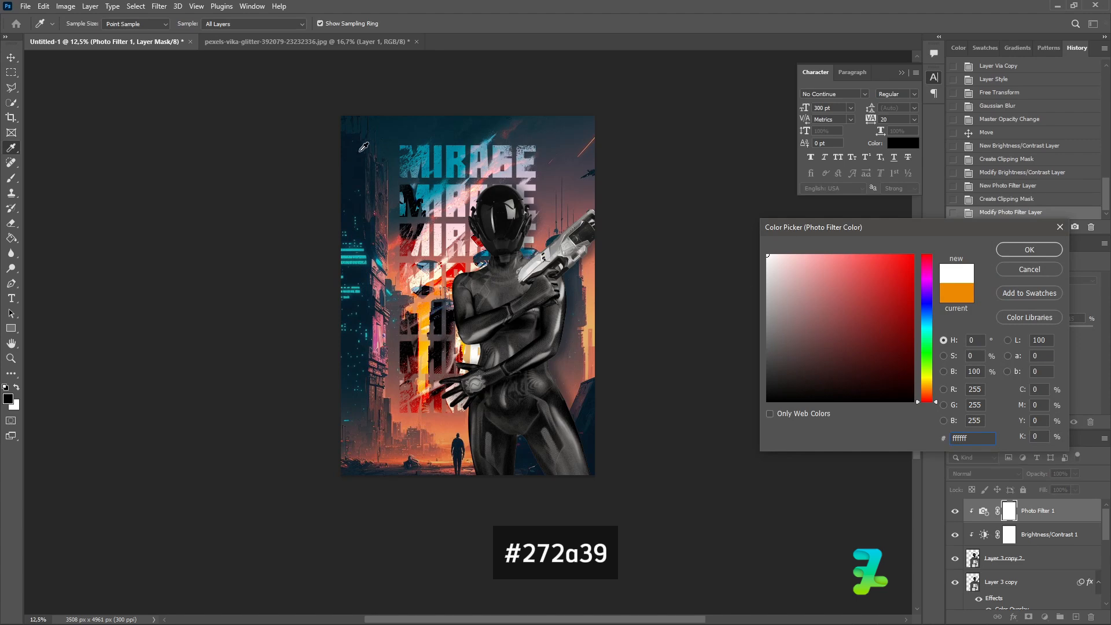
{"action": "left_click", "coordinate": [927, 308]}
{"action": "left_click_drag", "start_coordinate": [837, 364], "coordinate": [812, 369]}
{"action": "left_click", "coordinate": [1029, 250]}
{"action": "key", "text": "v"}
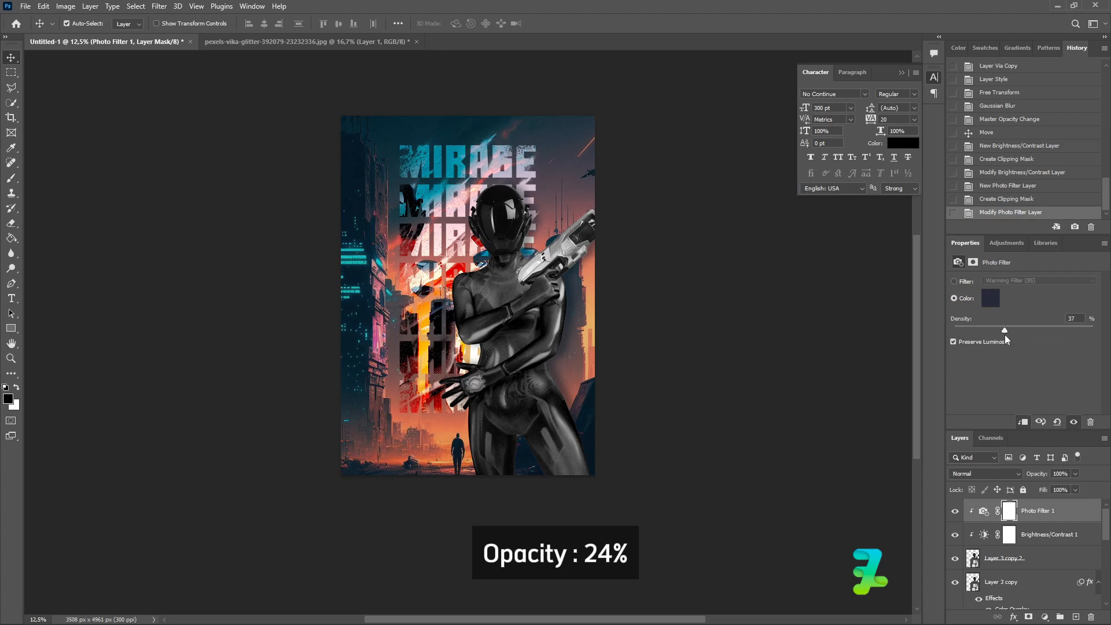
- Turn off Preserve Luminosity for the Photo Filter and set its density to 24%
{"action": "left_click_drag", "start_coordinate": [1004, 333], "coordinate": [1019, 333]}
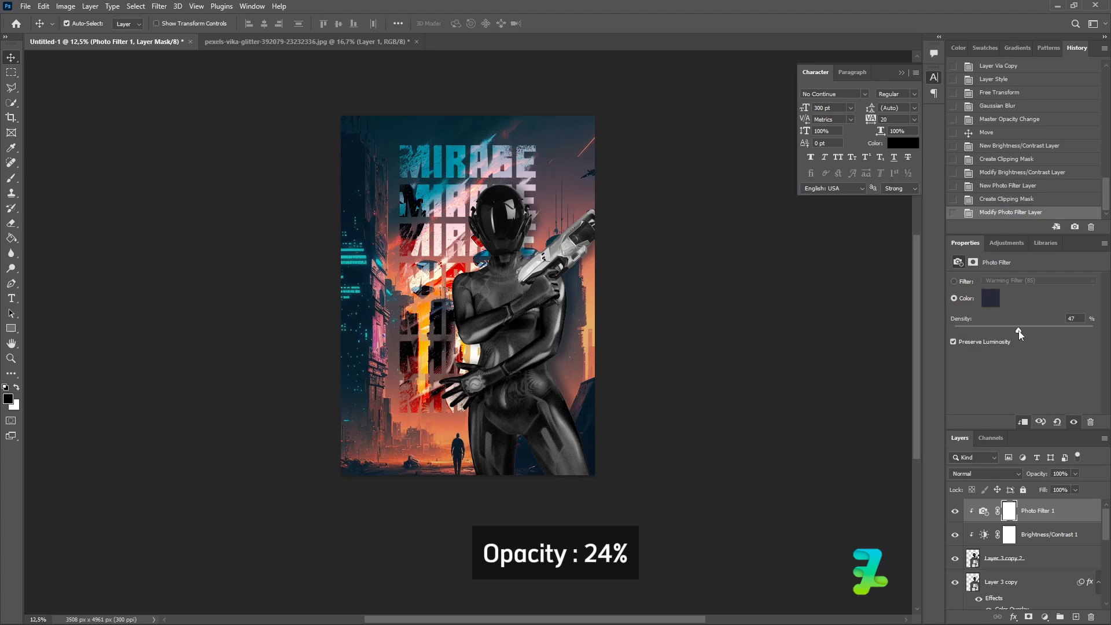
{"action": "left_click", "coordinate": [952, 342]}
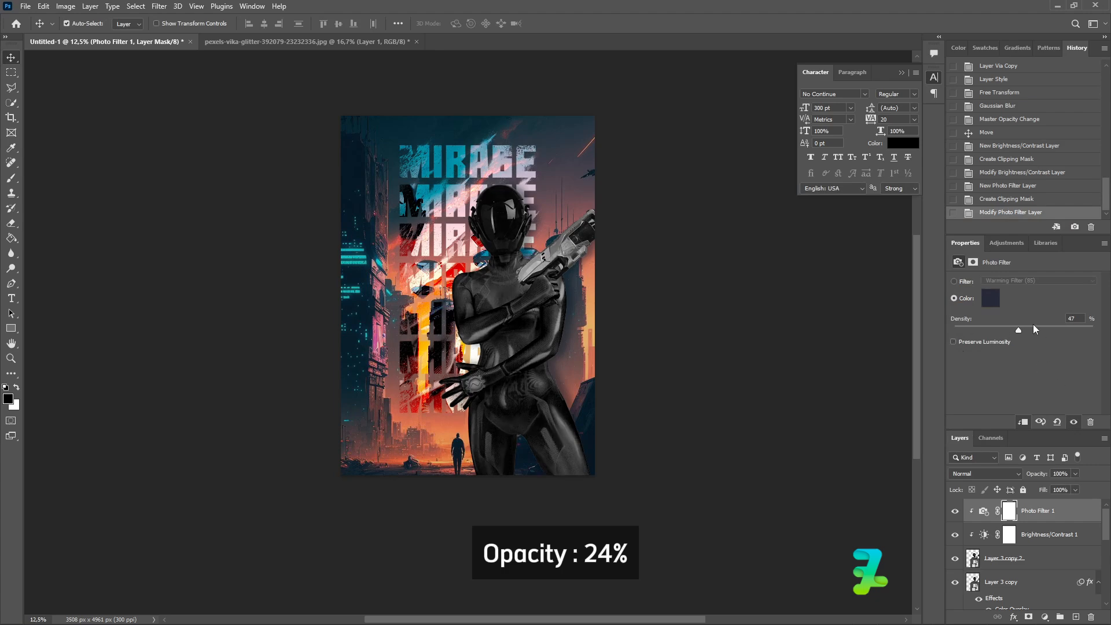
{"action": "left_click_drag", "start_coordinate": [1018, 333], "coordinate": [985, 332]}
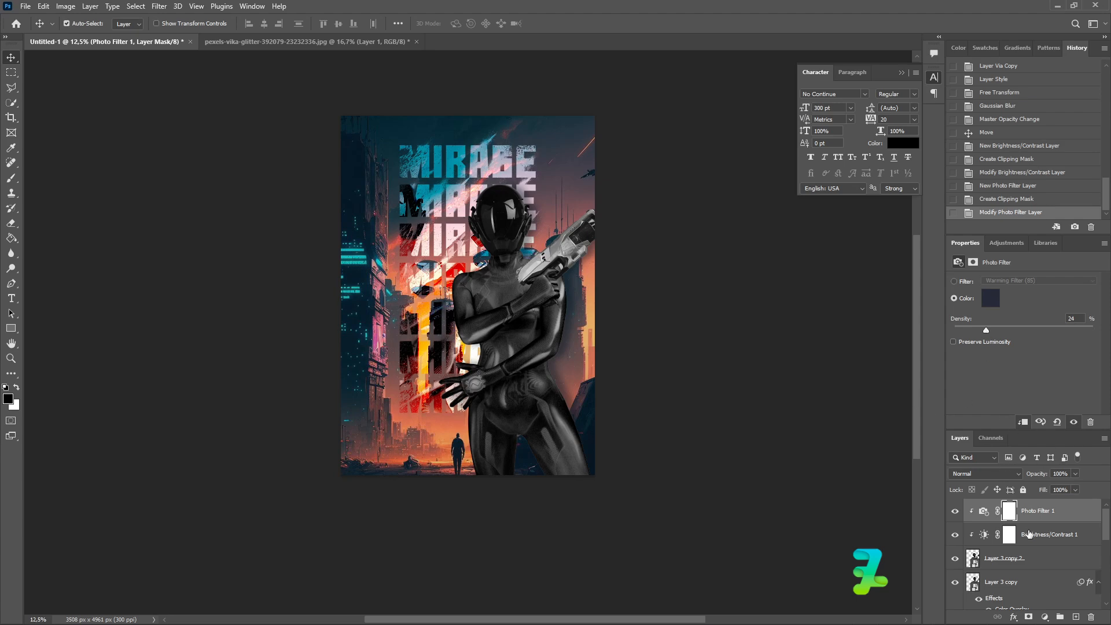
- Stamp all visible layers into a new merged layer above Photo Filter 1 and open it in the Camera Raw Filter
{"action": "left_click", "coordinate": [1071, 512]}
{"action": "key", "text": "ctrl+alt+shift+e"}
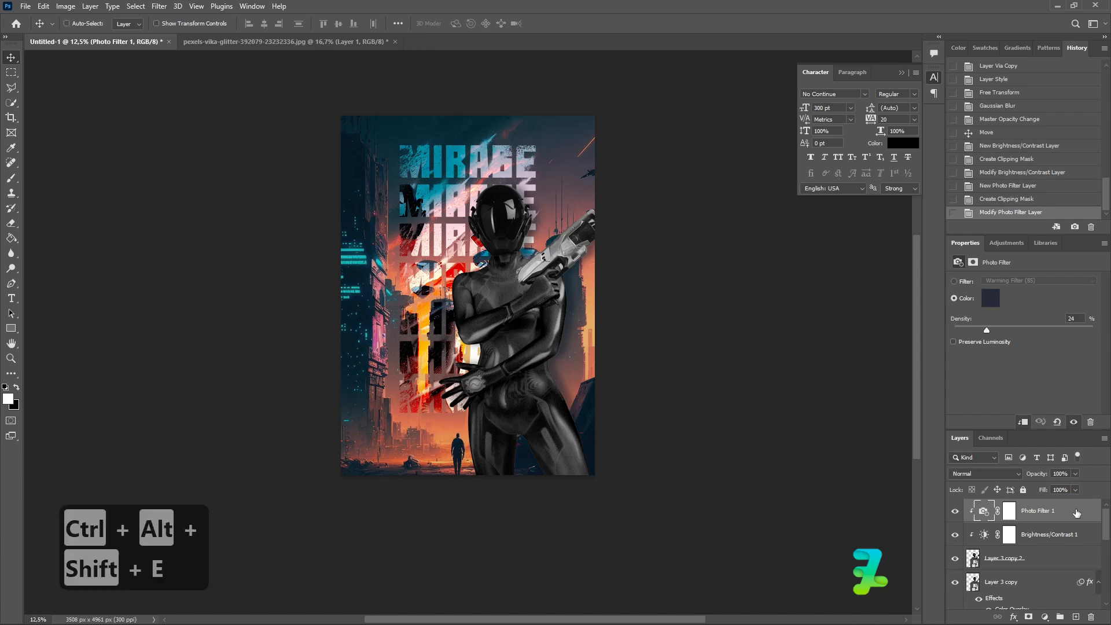
{"action": "left_click", "coordinate": [159, 6]}
{"action": "left_click", "coordinate": [213, 93]}
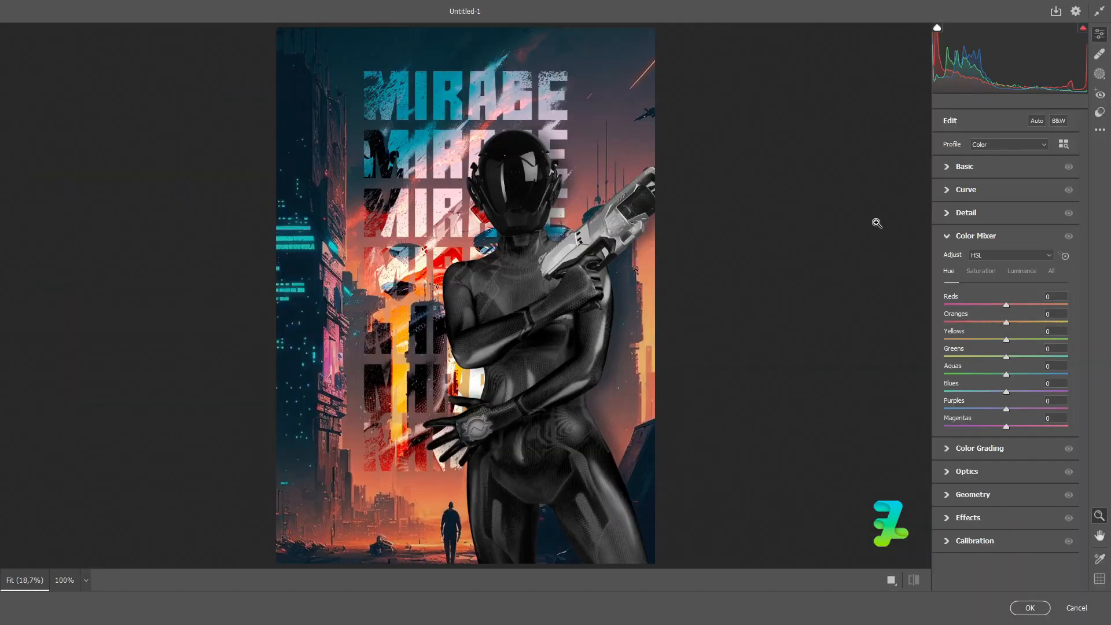
- Set the Basic adjustments in Camera Raw to temperature +5 and contrast -1
{"action": "left_click", "coordinate": [946, 169]}
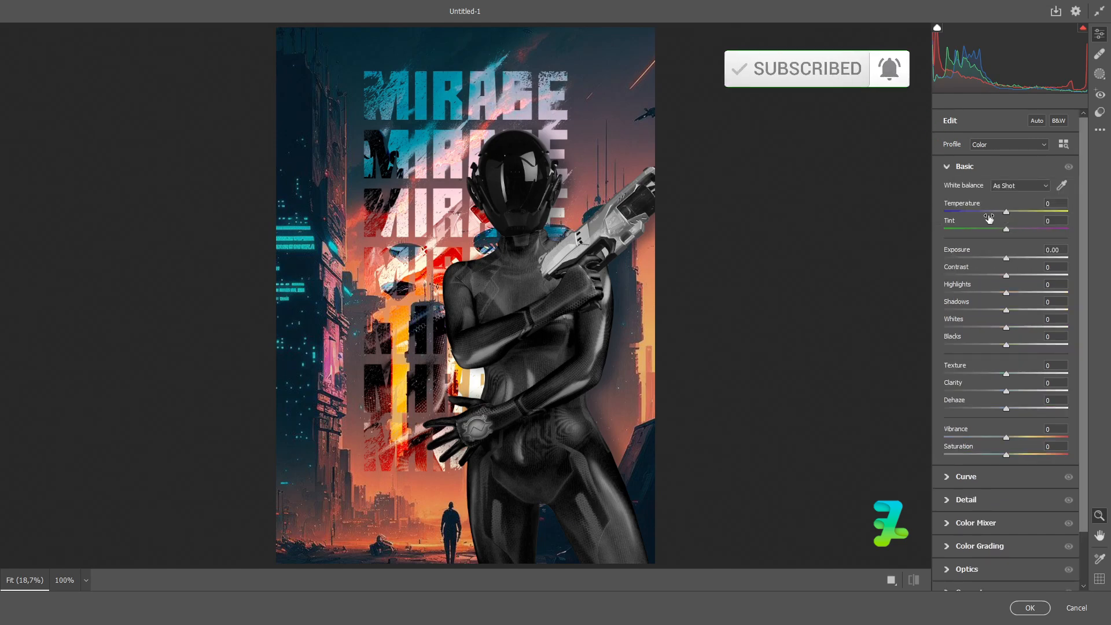
{"action": "mouse_move", "coordinate": [1007, 214]}
{"action": "left_mouse_down"}
{"action": "mouse_move", "coordinate": [990, 216]}
{"action": "mouse_move", "coordinate": [1025, 214]}
{"action": "mouse_move", "coordinate": [1008, 220]}
{"action": "left_mouse_up"}
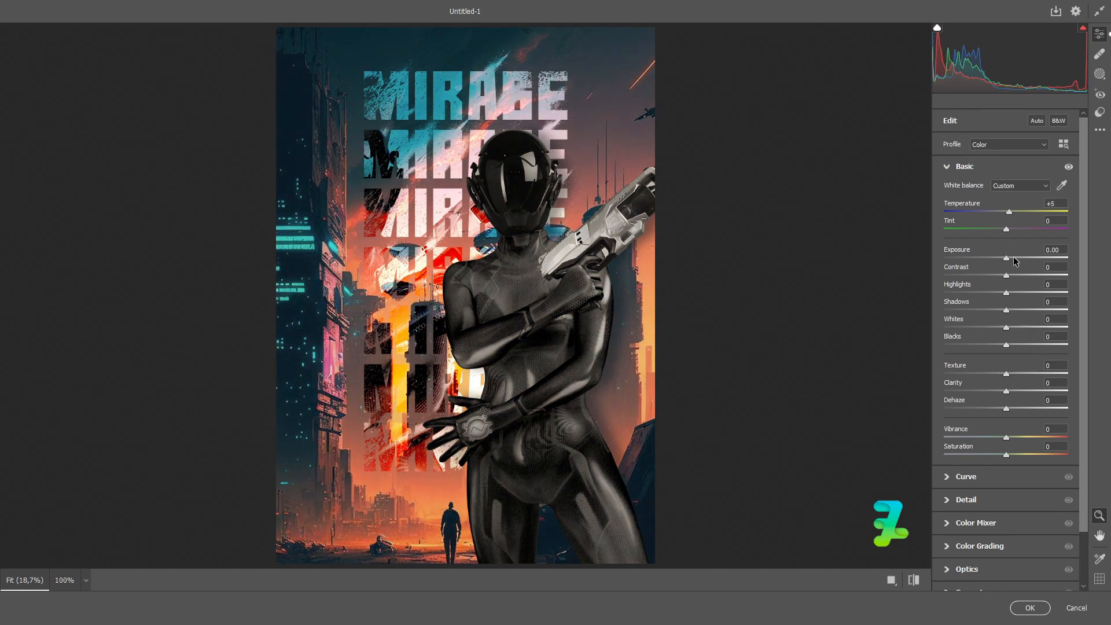
{"action": "left_click_drag", "start_coordinate": [1006, 276], "coordinate": [1005, 276]}
{"action": "scroll", "coordinate": [1007, 451], "scroll_direction": "down", "scroll_amount": 2}
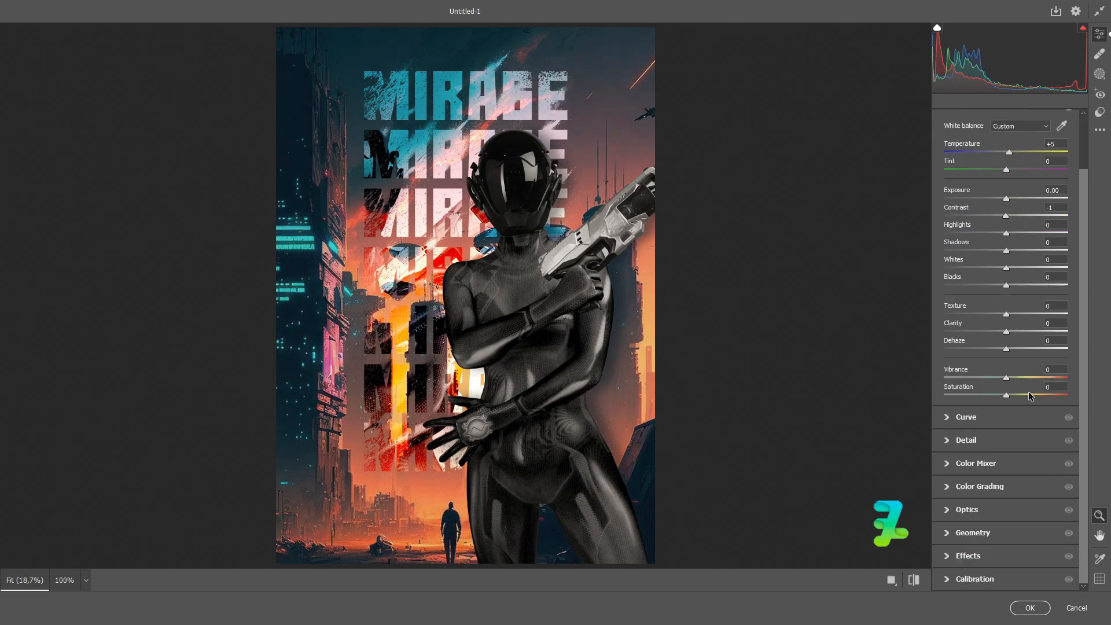
- Fine-tune the Reds and Oranges hues slightly in the HSL Color Mixer and apply the Camera Raw Filter
{"action": "left_click", "coordinate": [945, 491]}
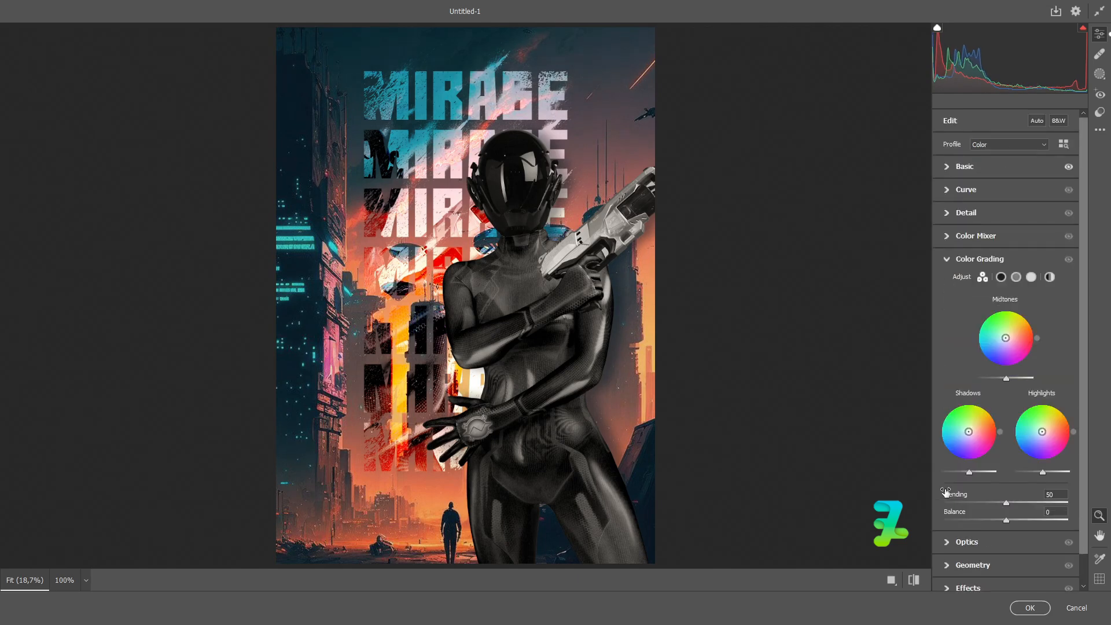
{"action": "left_click", "coordinate": [946, 213]}
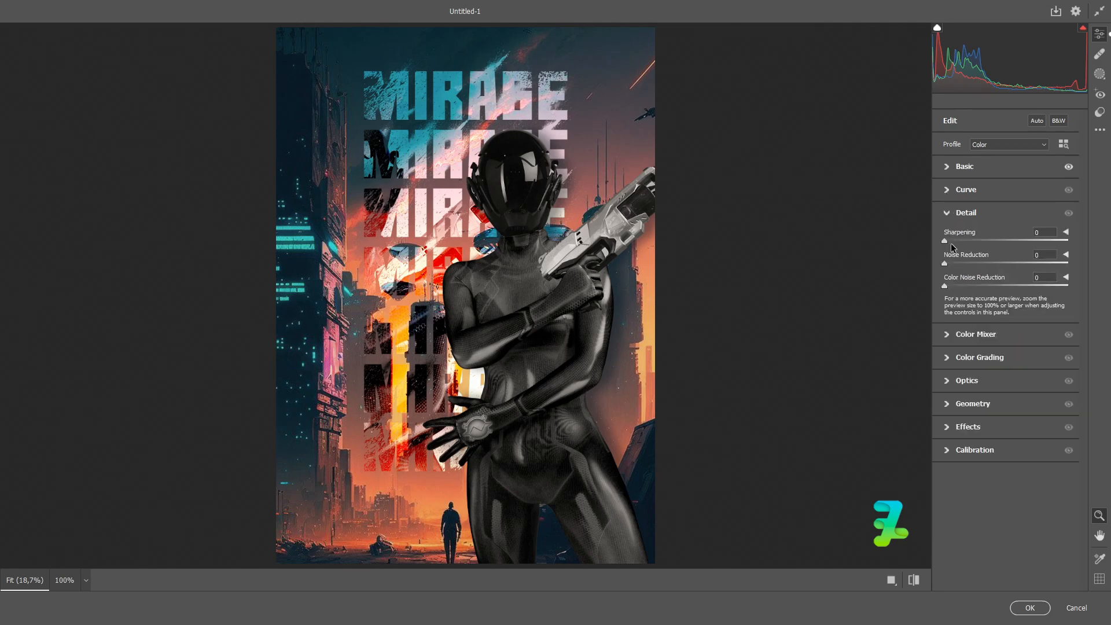
{"action": "left_click", "coordinate": [946, 334]}
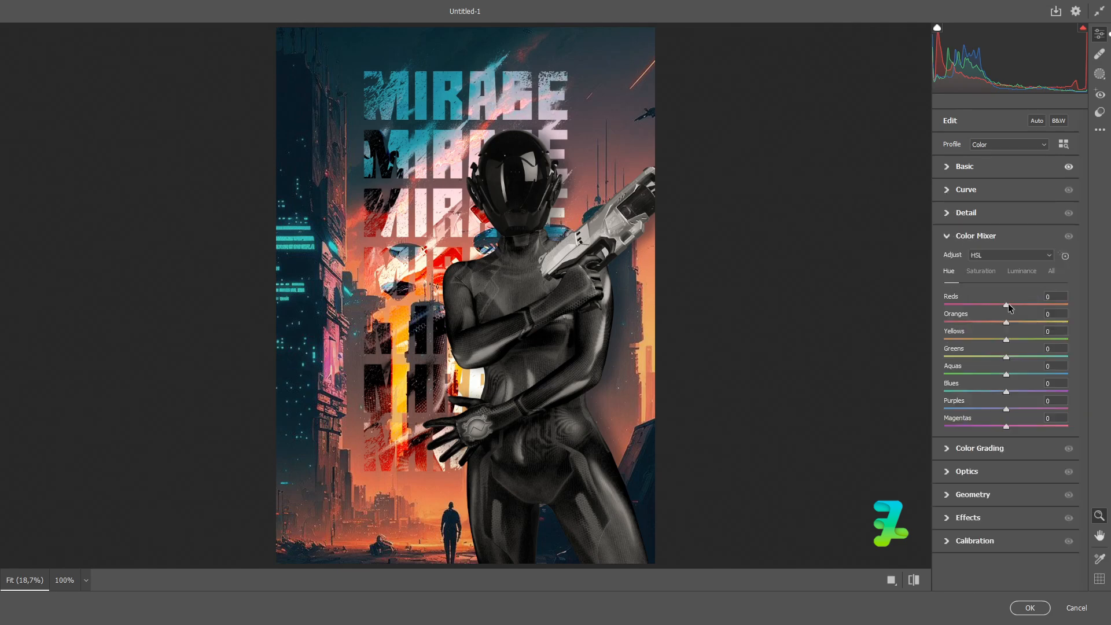
{"action": "mouse_move", "coordinate": [1004, 307]}
{"action": "left_mouse_down"}
{"action": "mouse_move", "coordinate": [1009, 325]}
{"action": "mouse_move", "coordinate": [983, 325]}
{"action": "mouse_move", "coordinate": [1004, 327]}
{"action": "left_mouse_up"}
{"action": "left_click", "coordinate": [1031, 608]}
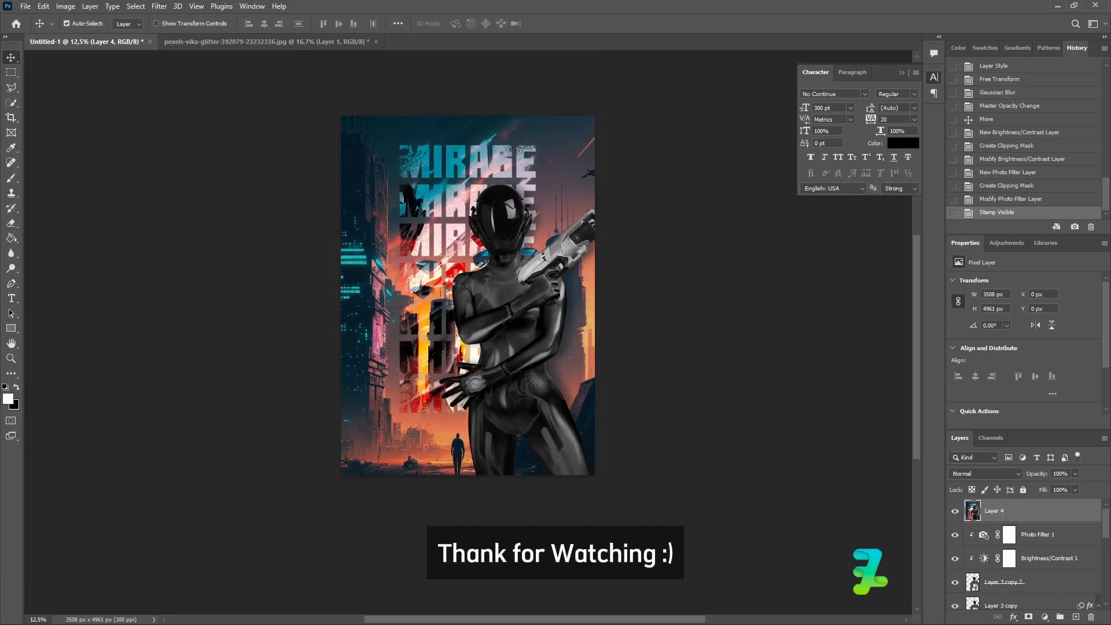